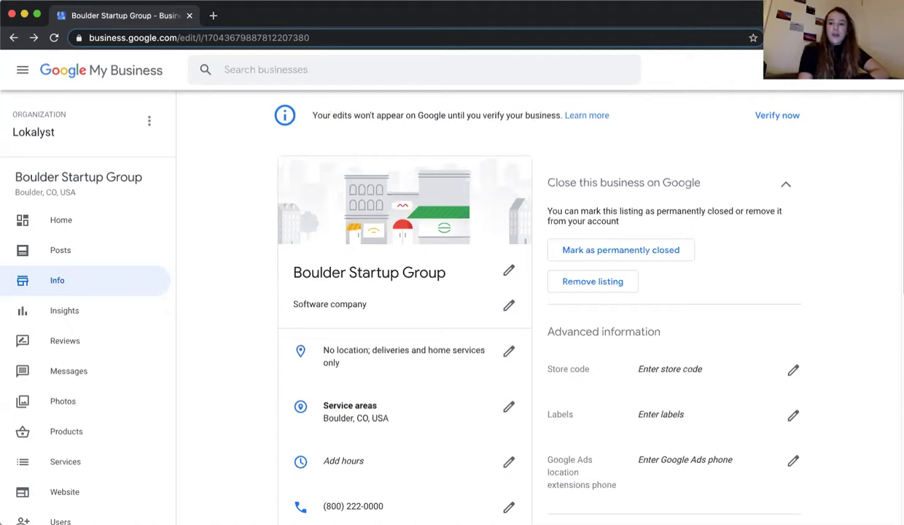
- Start verifying the business listing, then go back to the business Info page
click(787, 119)
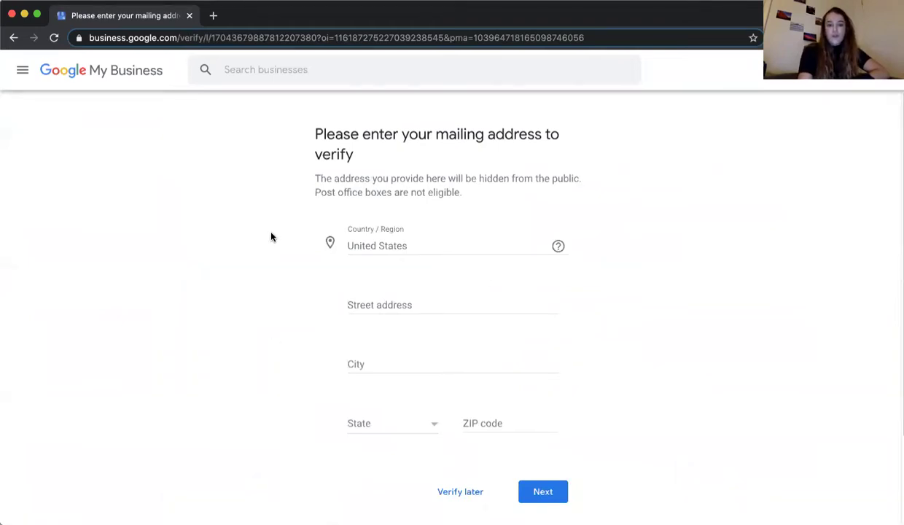
scroll(270, 237, left, 5)
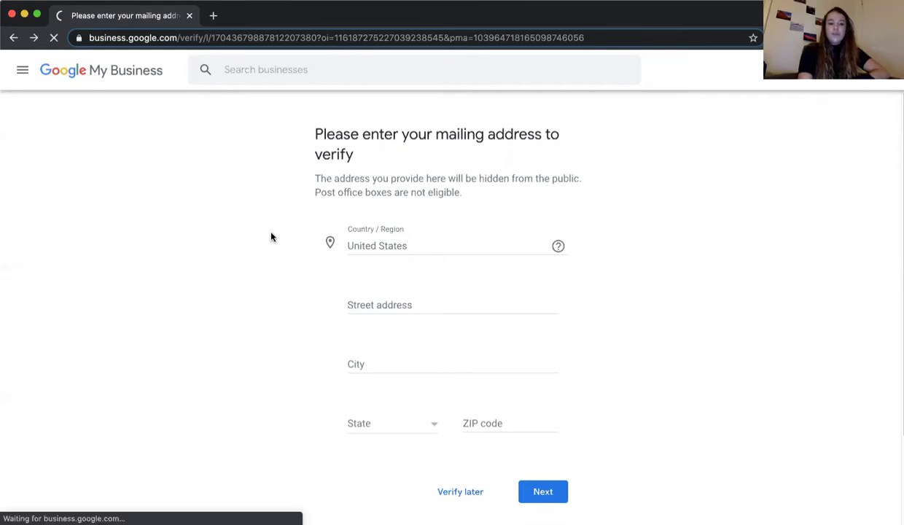
scroll(226, 228, left, 5)
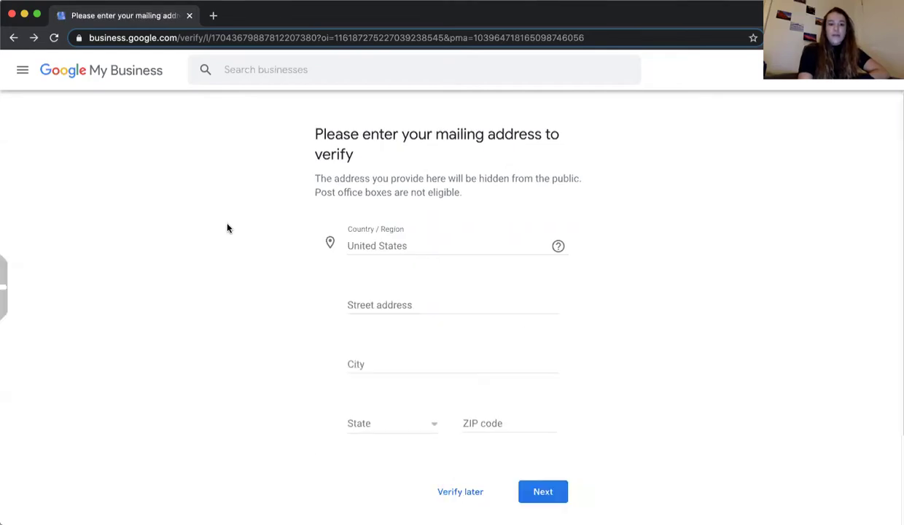
click(13, 37)
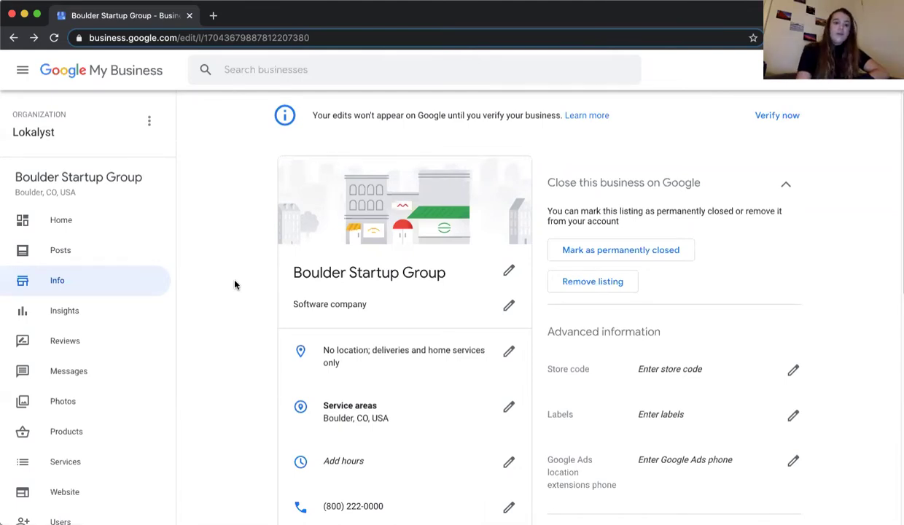
- Replace the Software company primary category with Real estate agency and apply it
scroll(235, 285, down, 1)
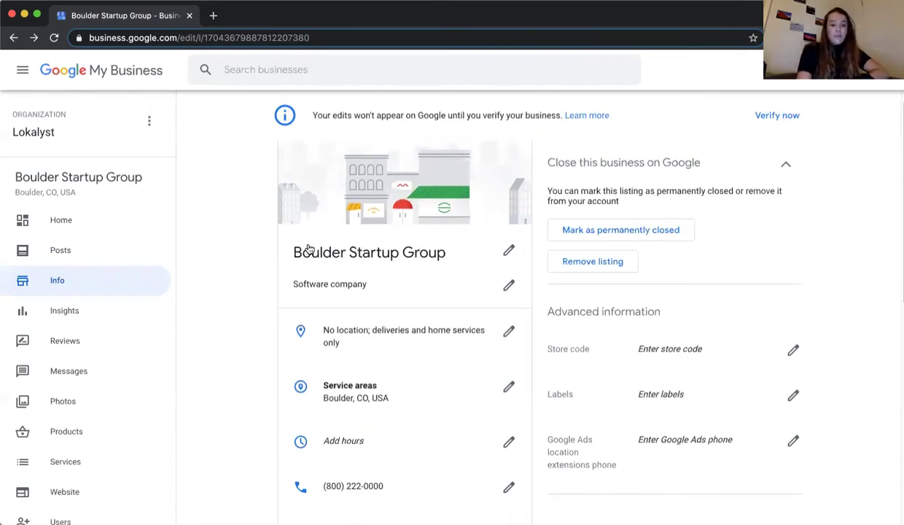
scroll(235, 259, down, 3)
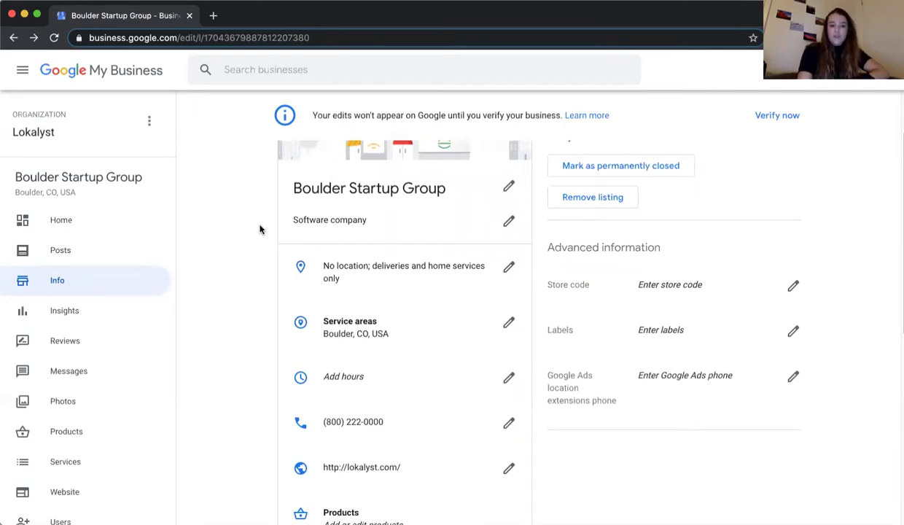
click(317, 229)
drag(444, 297, 334, 299)
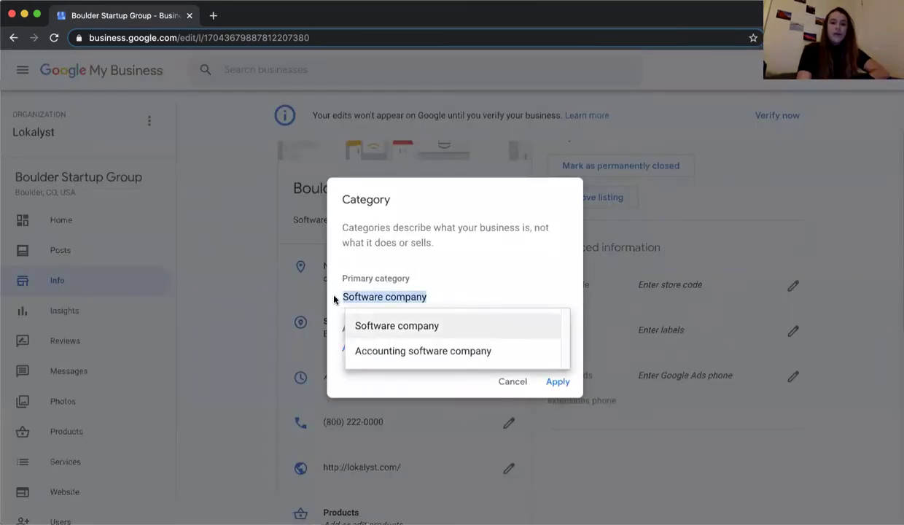
key(BackSpace)
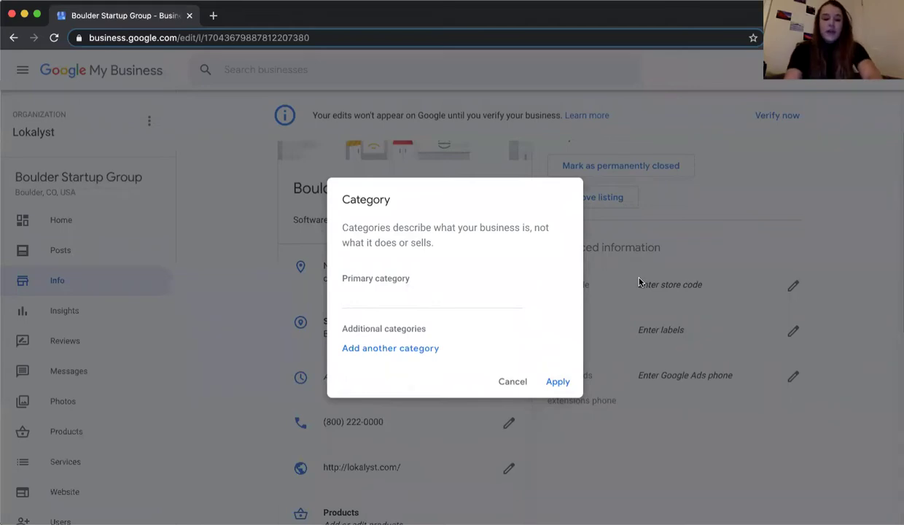
text(real)
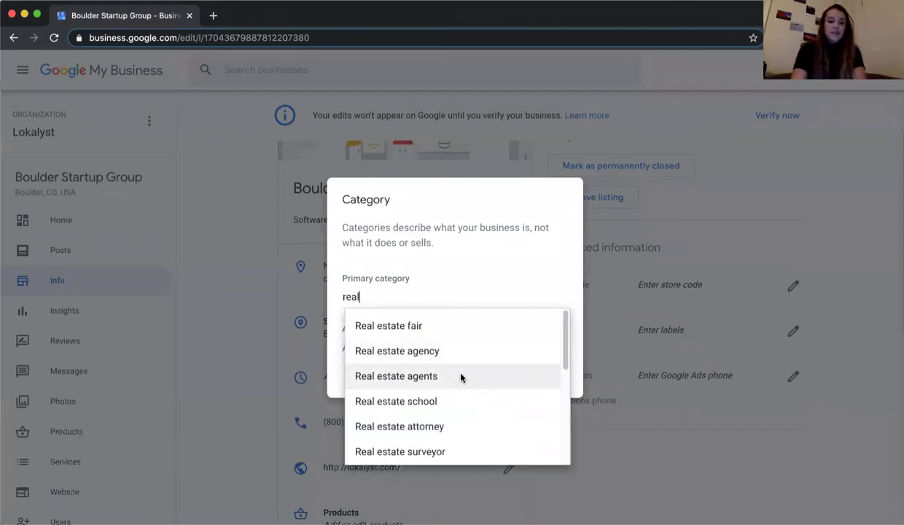
scroll(461, 377, down, 2)
scroll(484, 377, down, 3)
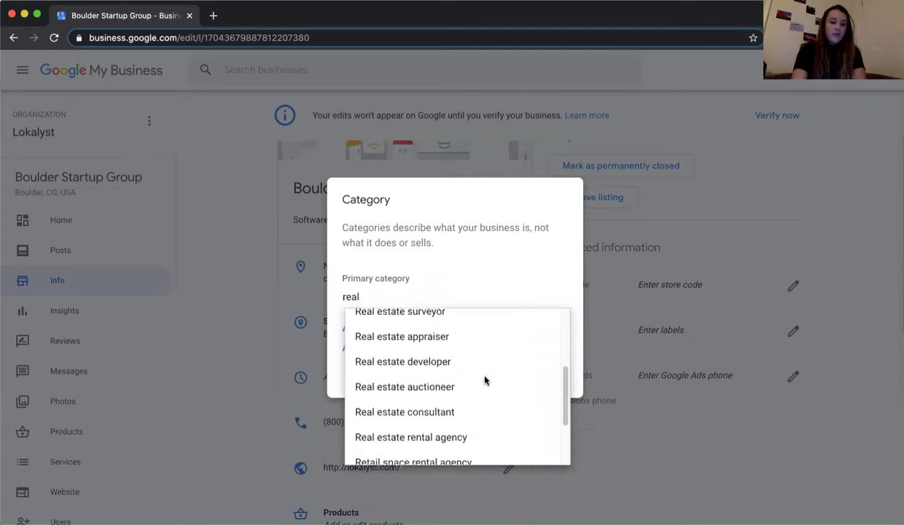
scroll(464, 430, down, 2)
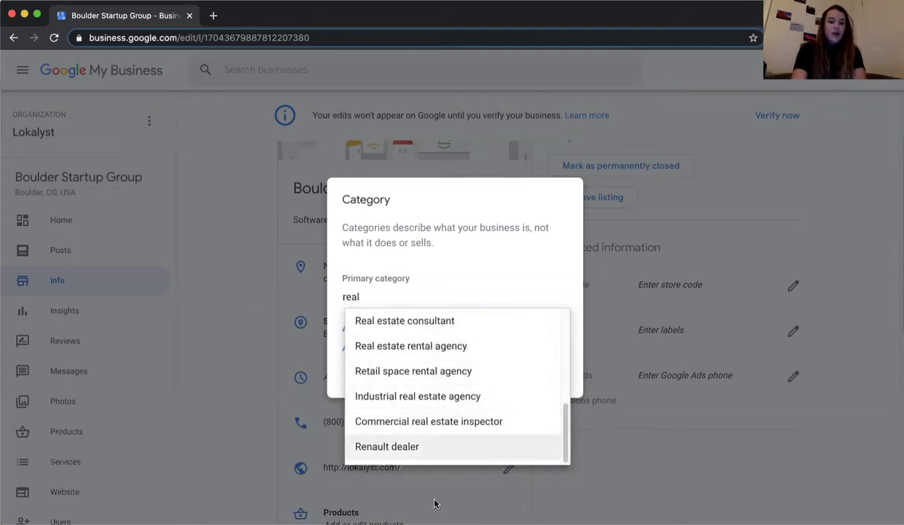
scroll(474, 399, up, 6)
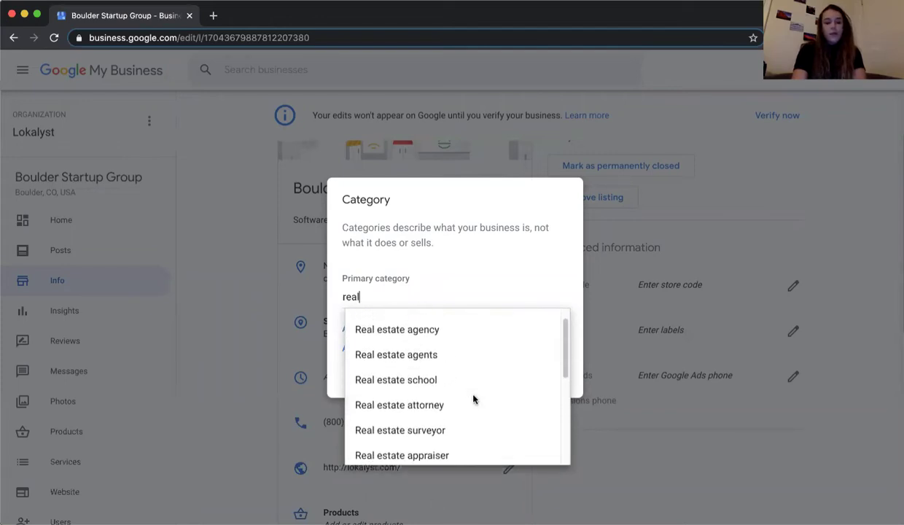
scroll(474, 399, up, 1)
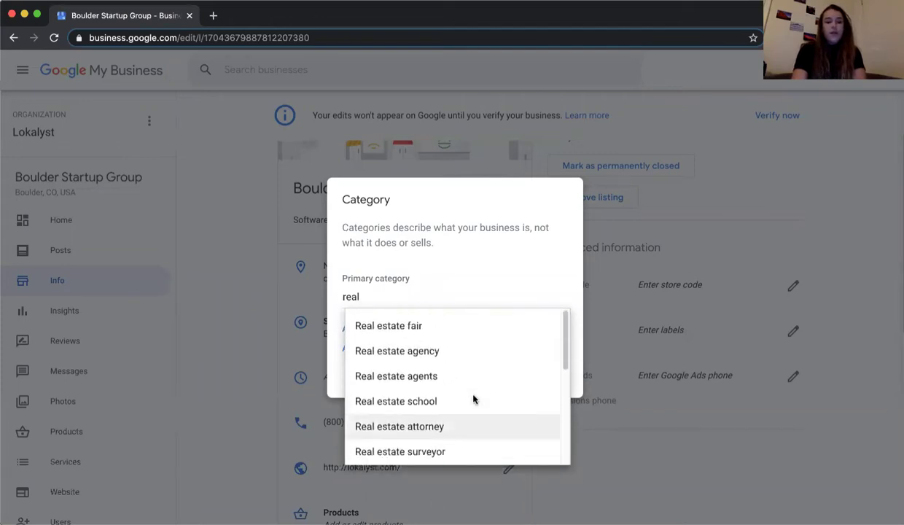
click(489, 351)
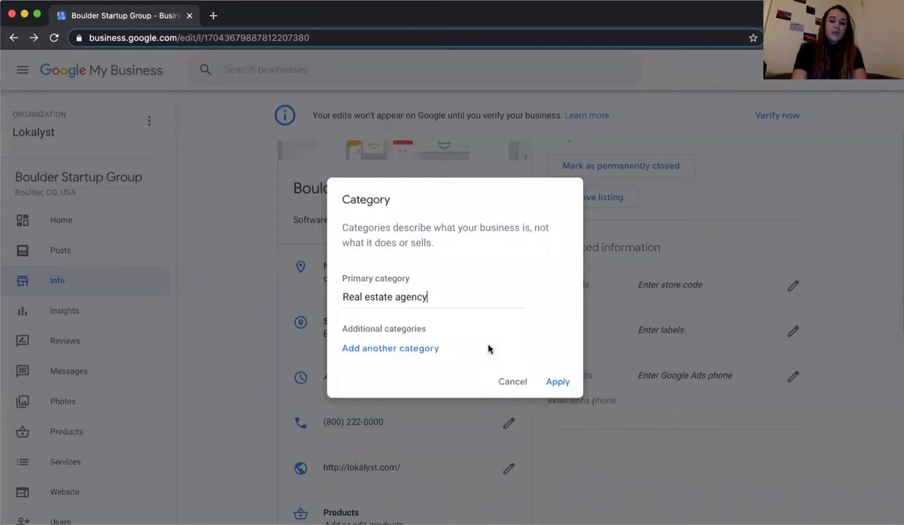
click(557, 381)
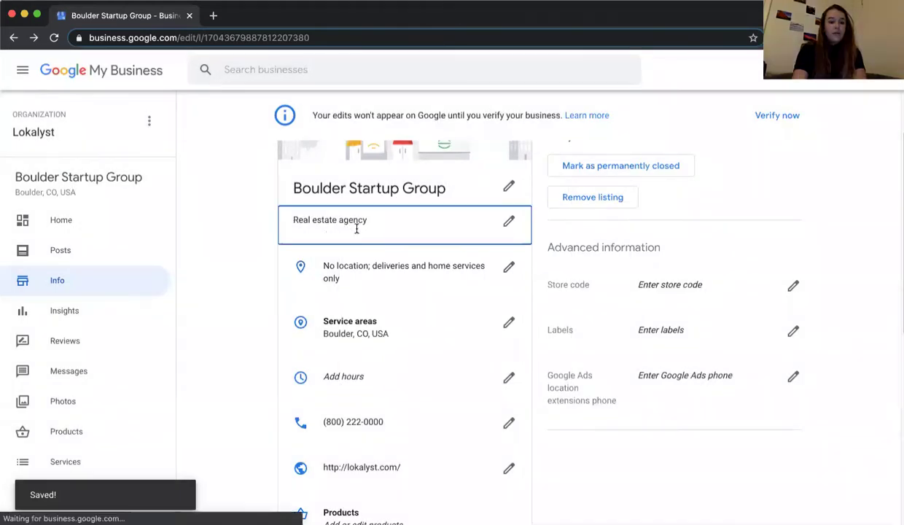
click(356, 229)
- Add Real estate agents as an additional category
click(466, 232)
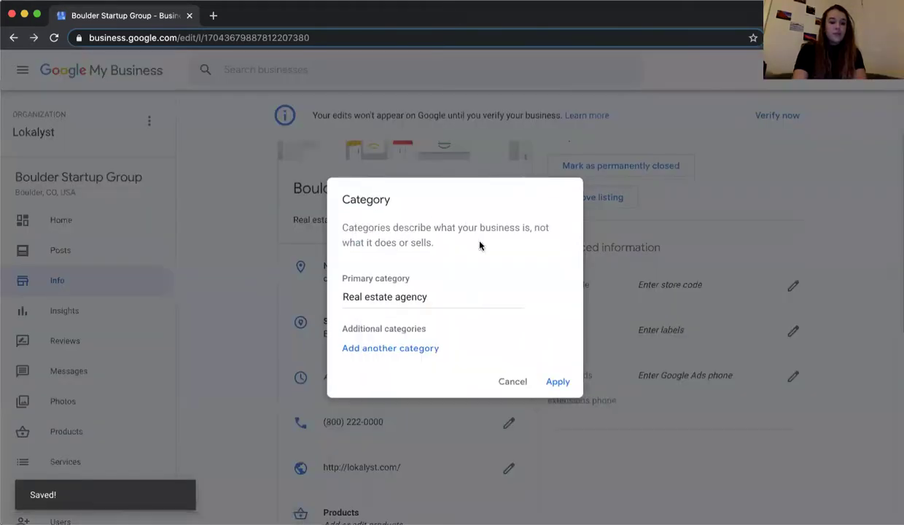
click(396, 347)
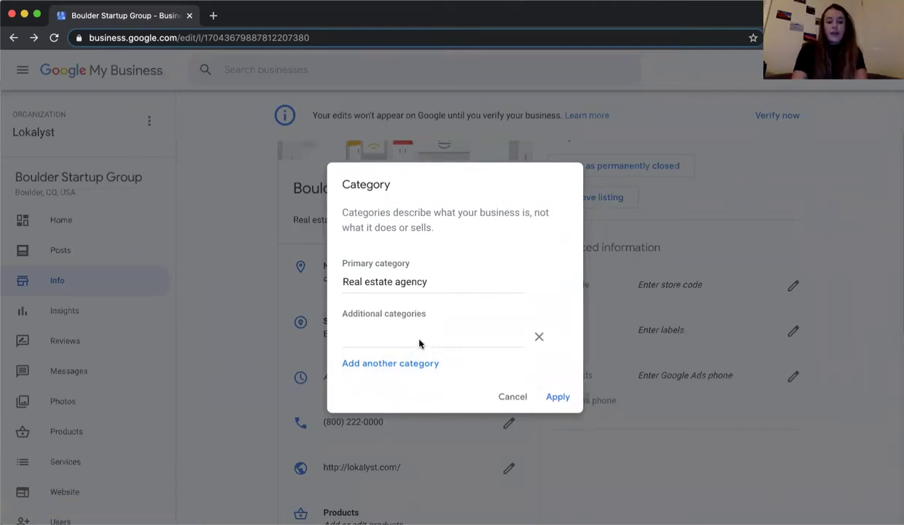
click(419, 344)
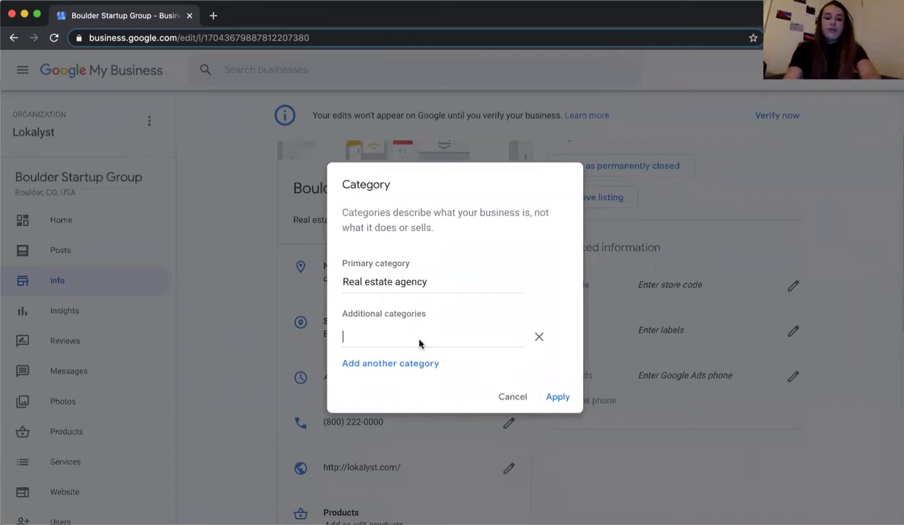
text(real)
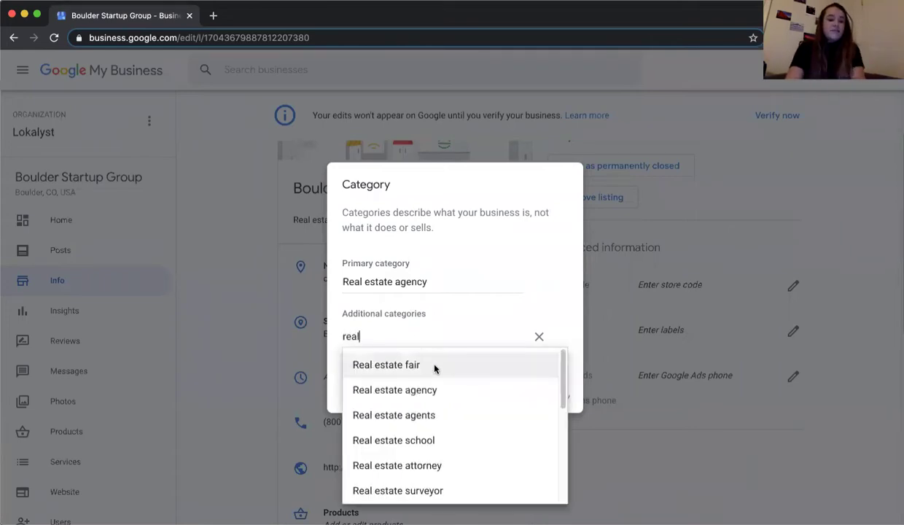
click(440, 416)
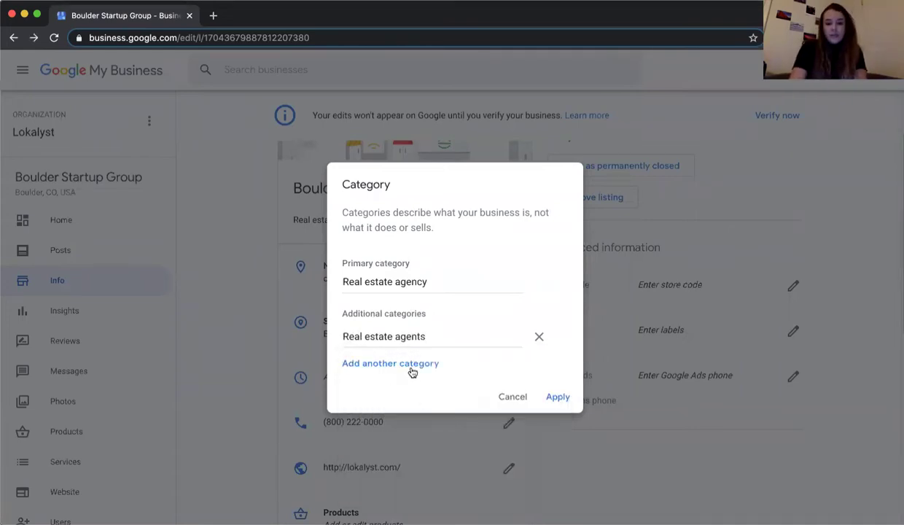
- Add another category field, type 'real', and close the suggestions without choosing one
click(410, 369)
click(426, 356)
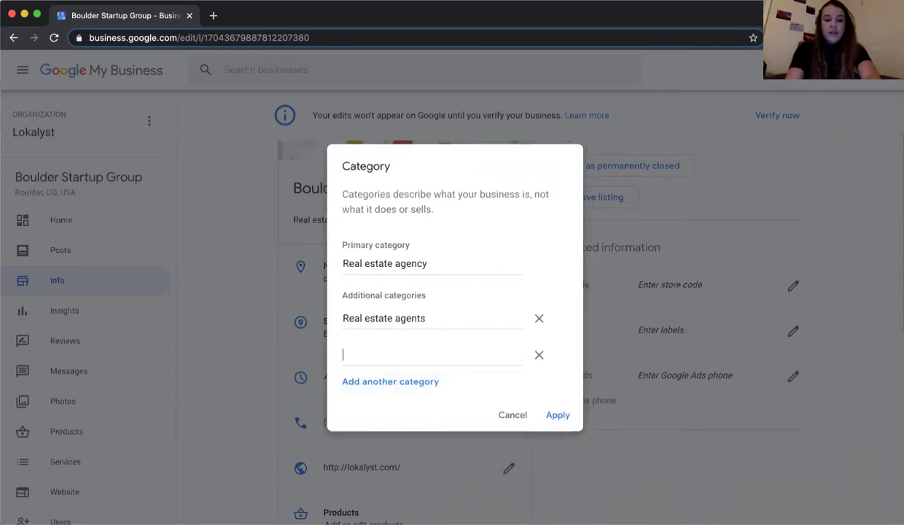
text(real)
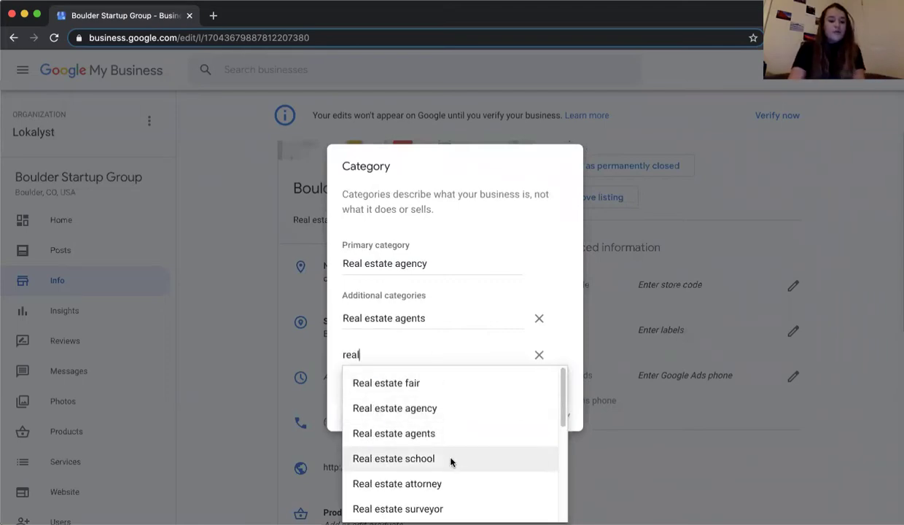
scroll(452, 460, down, 2)
scroll(437, 430, down, 3)
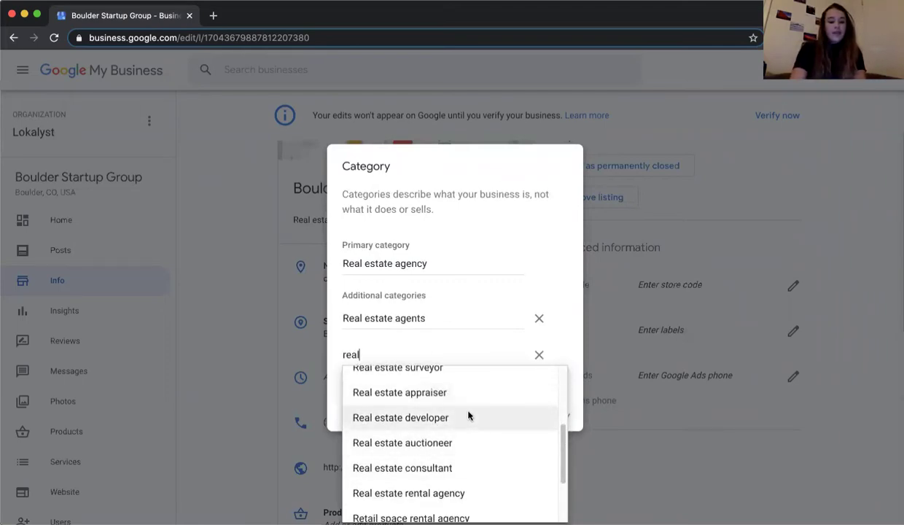
click(556, 339)
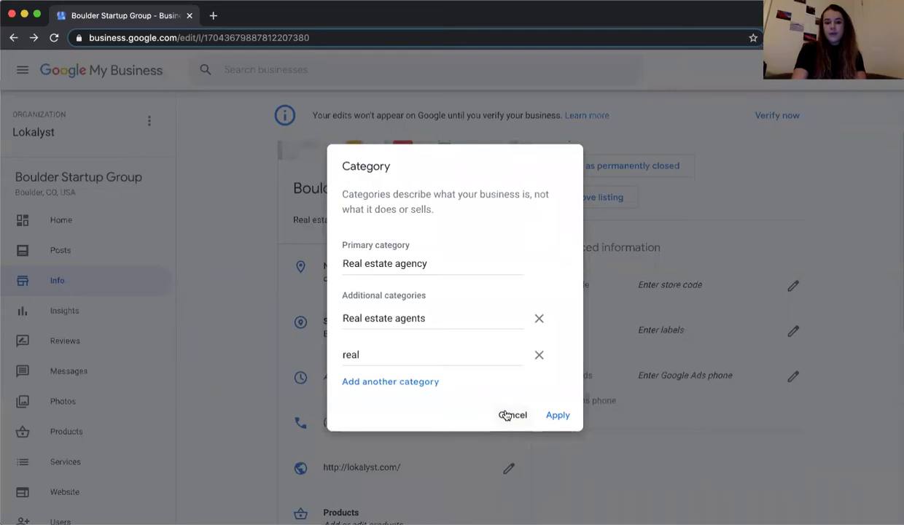
- Cancel the Category dialog, discarding the additional categories, and scroll down the Info page
click(505, 414)
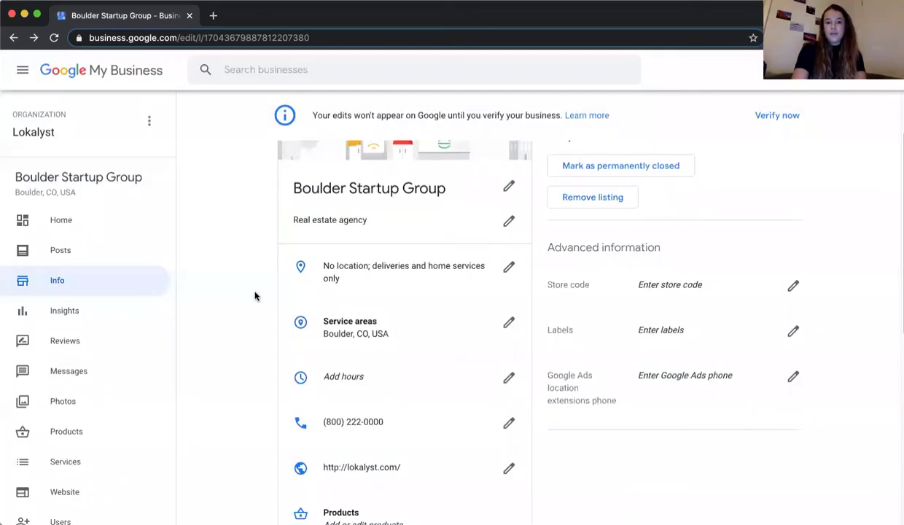
scroll(255, 295, down, 1)
scroll(255, 295, down, 1)
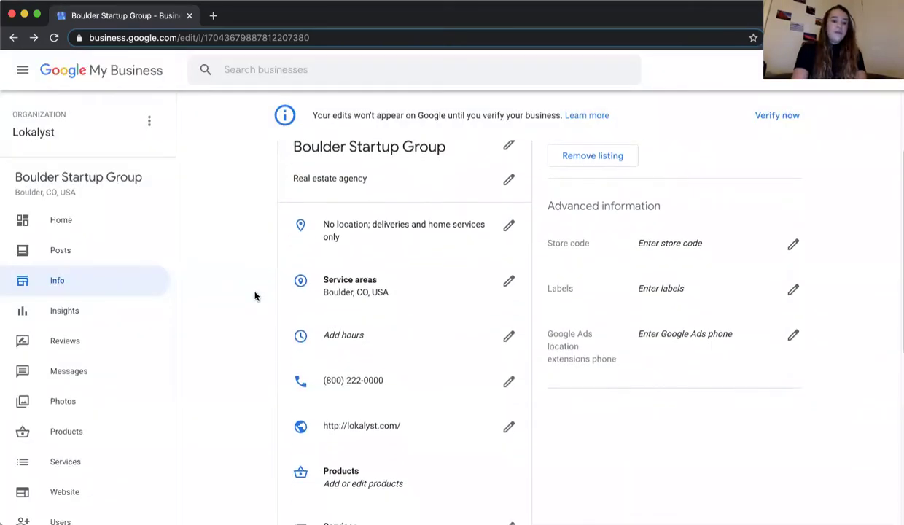
scroll(255, 295, down, 1)
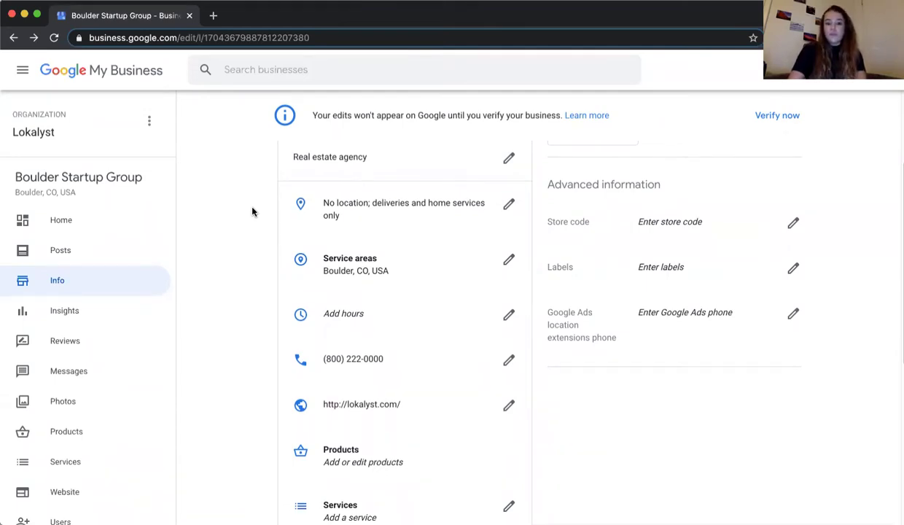
- Add Denver, CO as a service area, then cancel the Service area dialog without applying
click(343, 266)
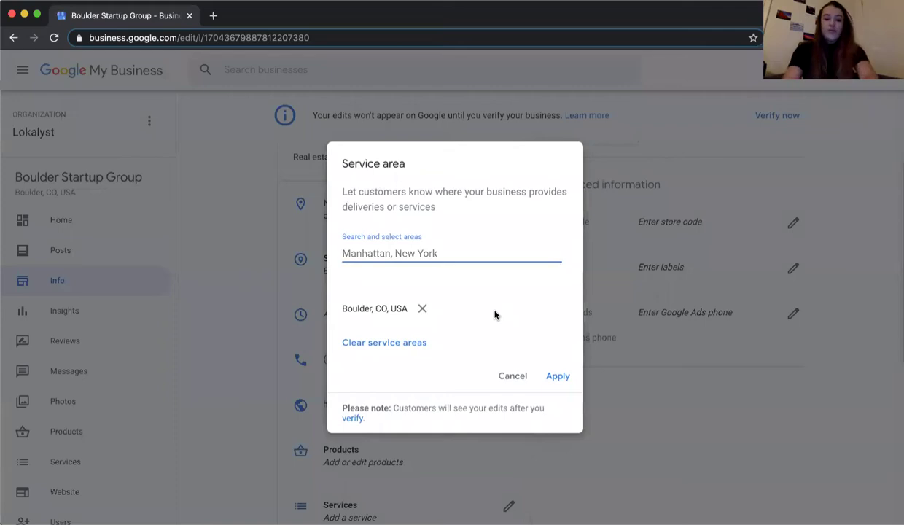
text(denver)
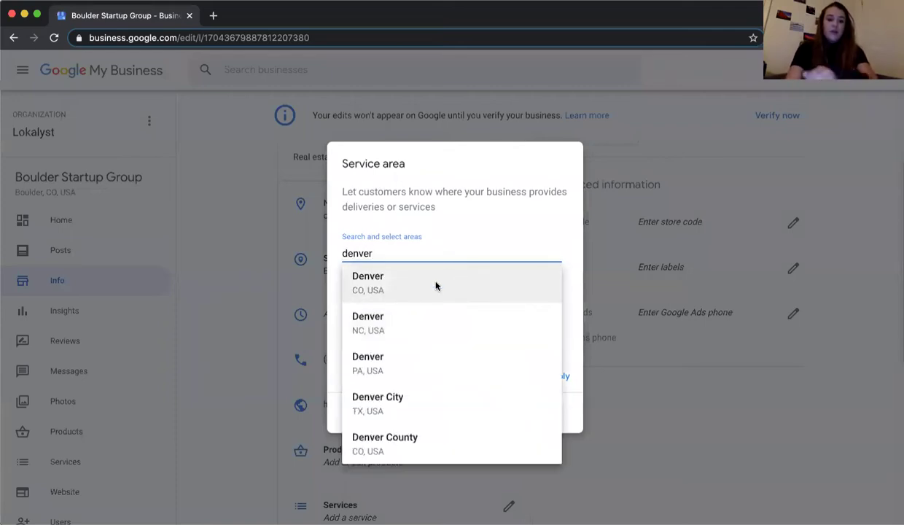
click(436, 284)
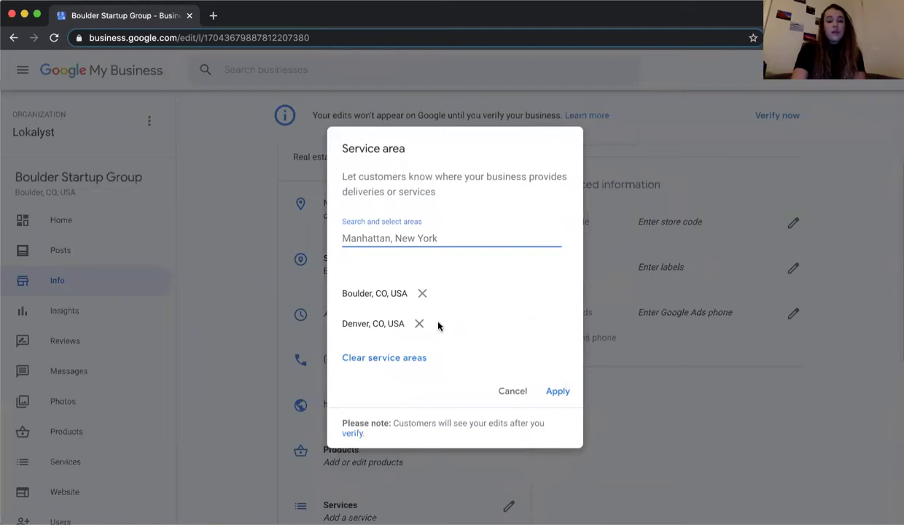
click(504, 390)
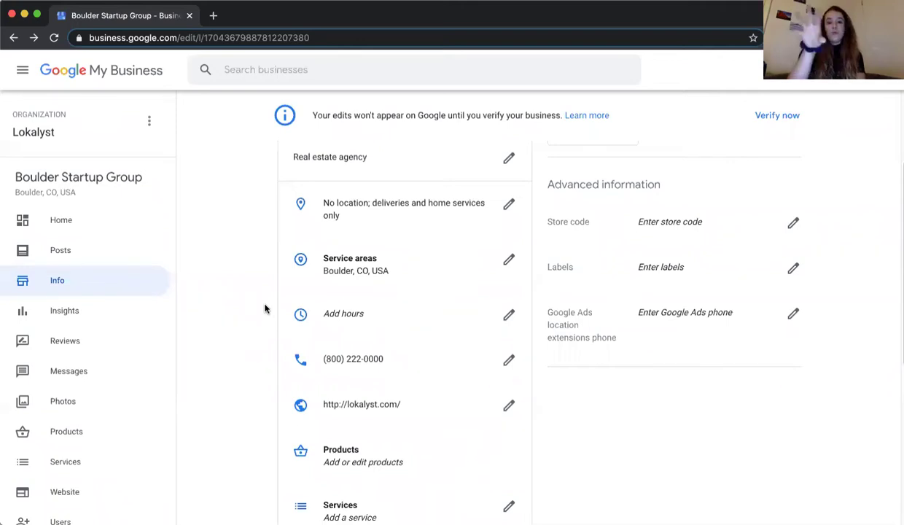
scroll(265, 309, down, 2)
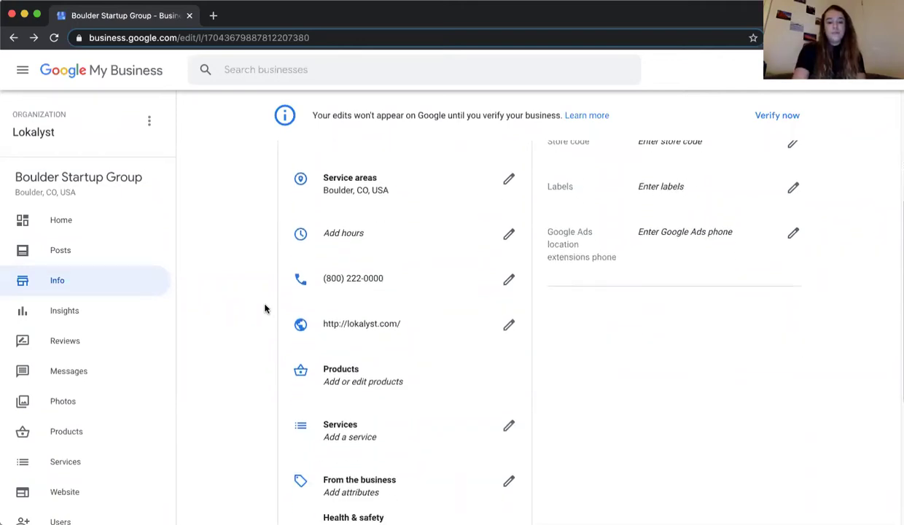
- In the Hours dialog, set Sunday to open 24 hours, then switch Sunday back to closed
click(335, 242)
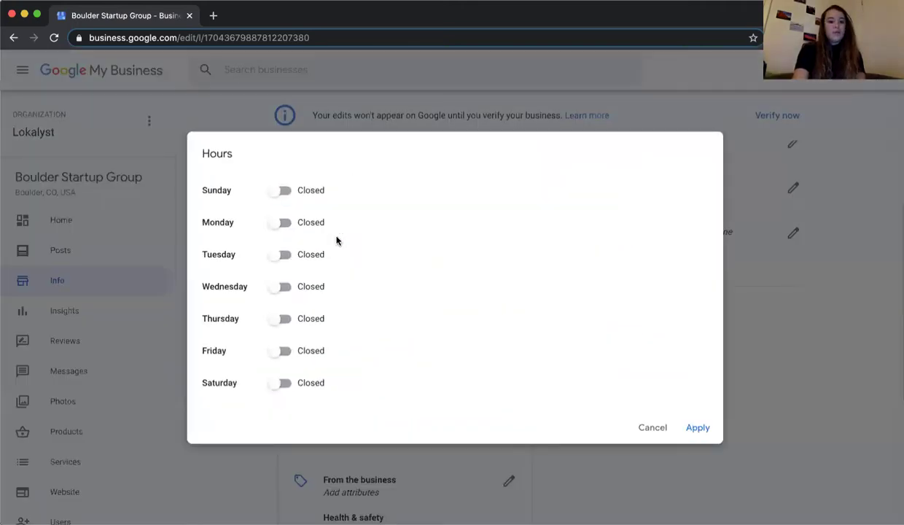
click(274, 189)
click(353, 193)
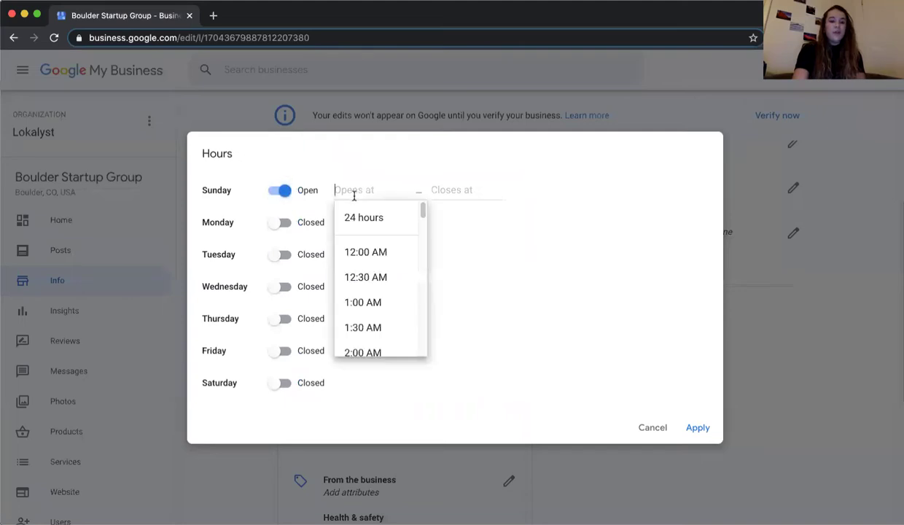
click(480, 257)
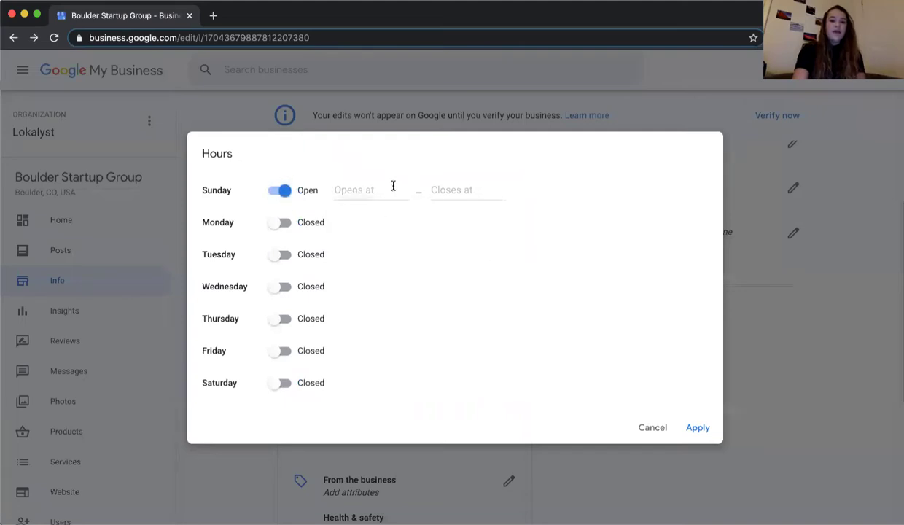
click(380, 183)
click(381, 213)
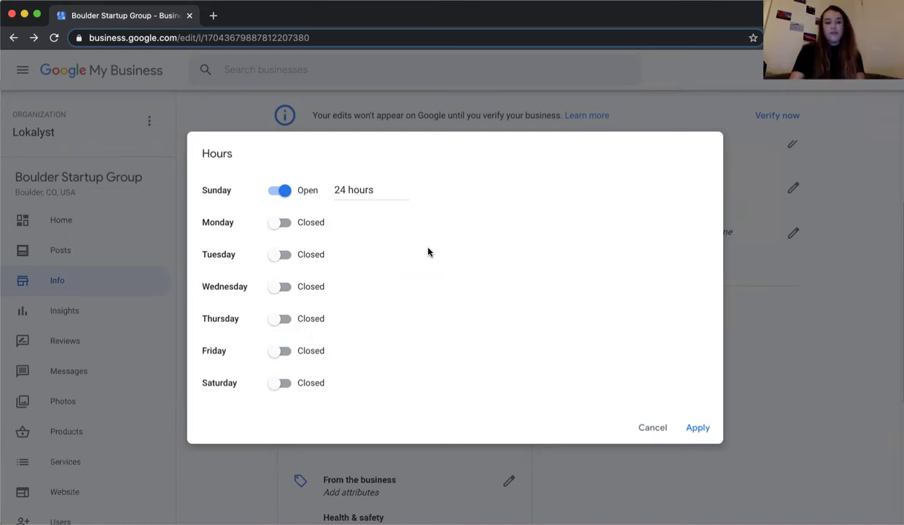
click(383, 193)
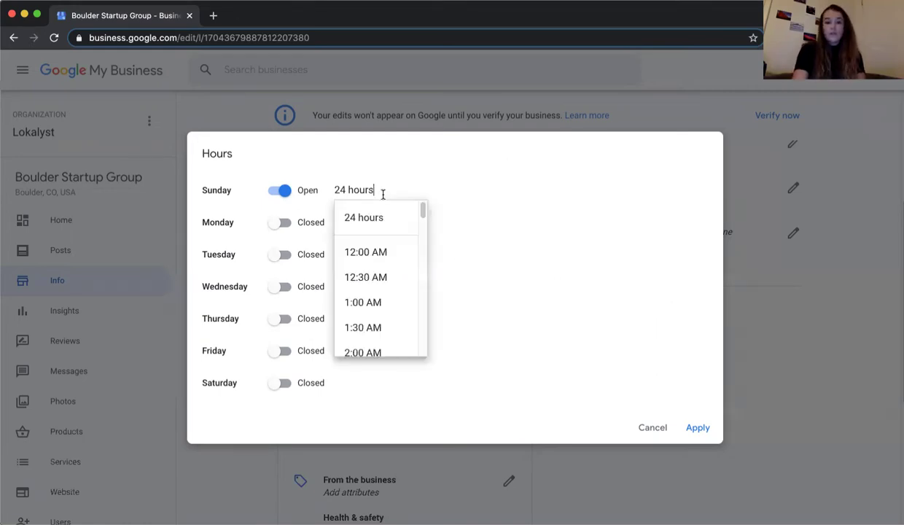
click(281, 191)
- Mark Monday open with an 8:00 AM opening time
click(279, 223)
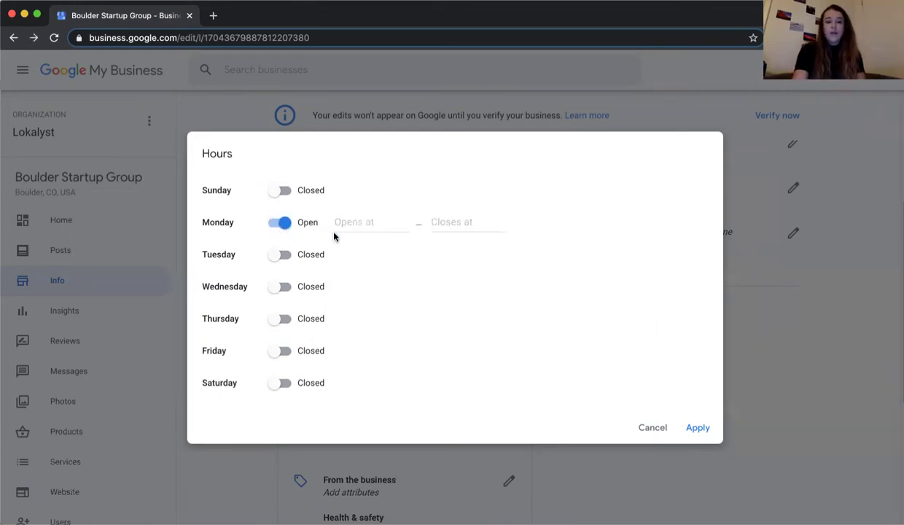
click(368, 225)
scroll(362, 326, down, 2)
scroll(362, 326, down, 3)
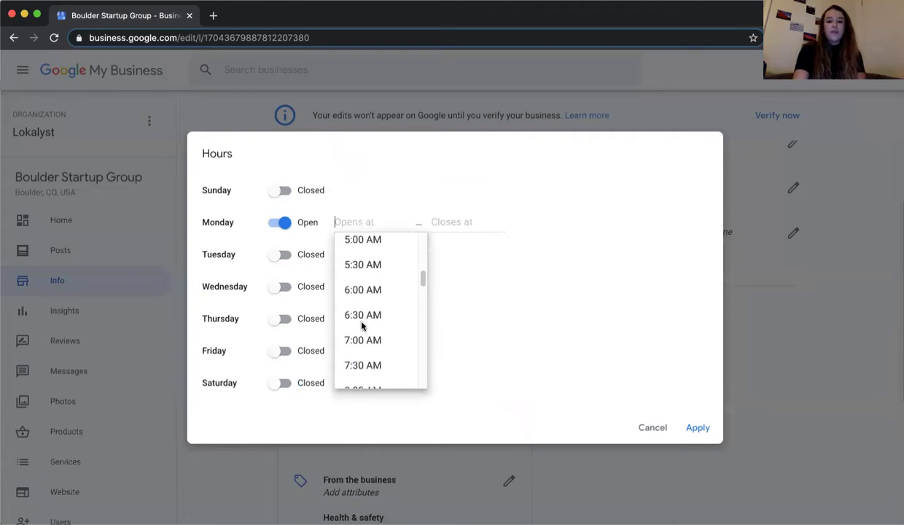
scroll(364, 326, down, 1)
click(377, 339)
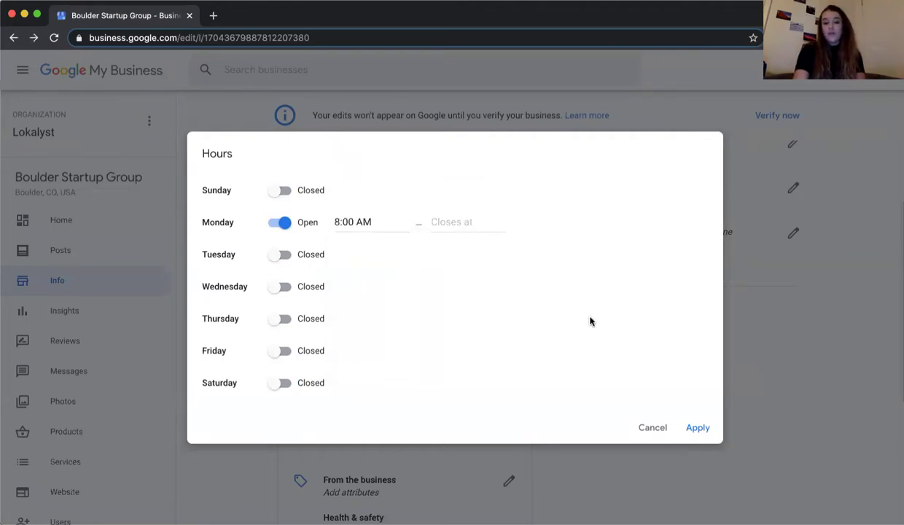
- Cancel the Hours dialog and scroll the Info page down to the phone and website rows
click(652, 428)
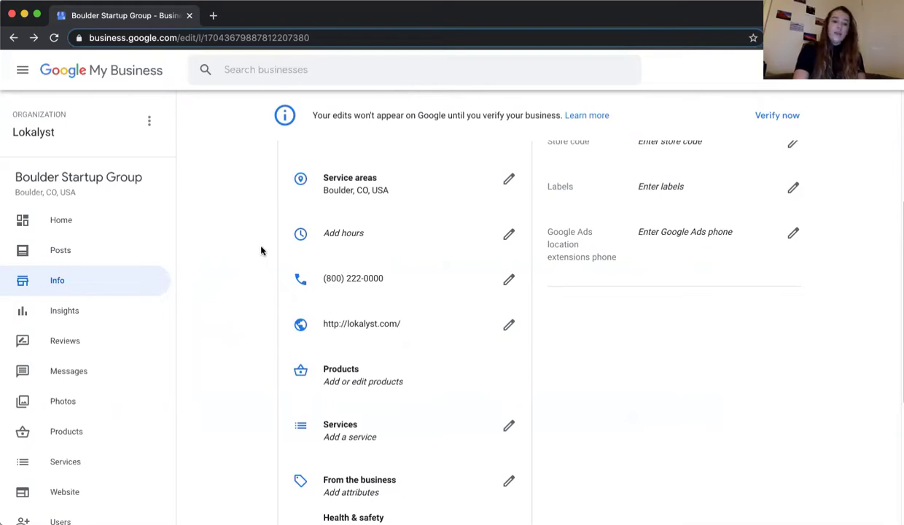
scroll(261, 251, down, 1)
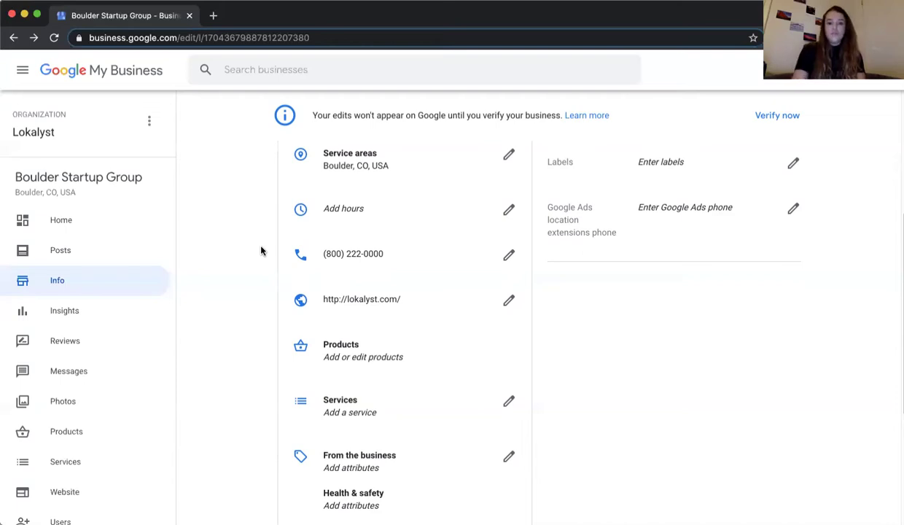
scroll(261, 251, down, 2)
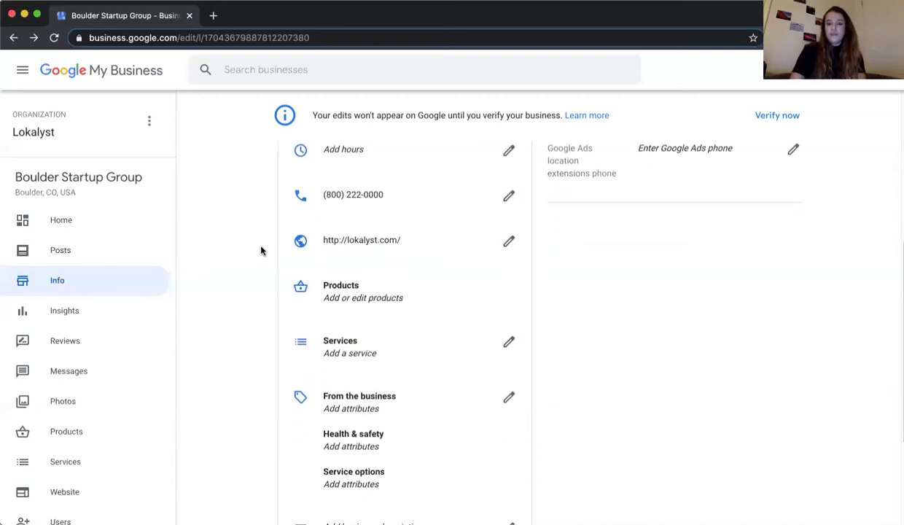
scroll(261, 250, down, 1)
scroll(261, 250, up, 2)
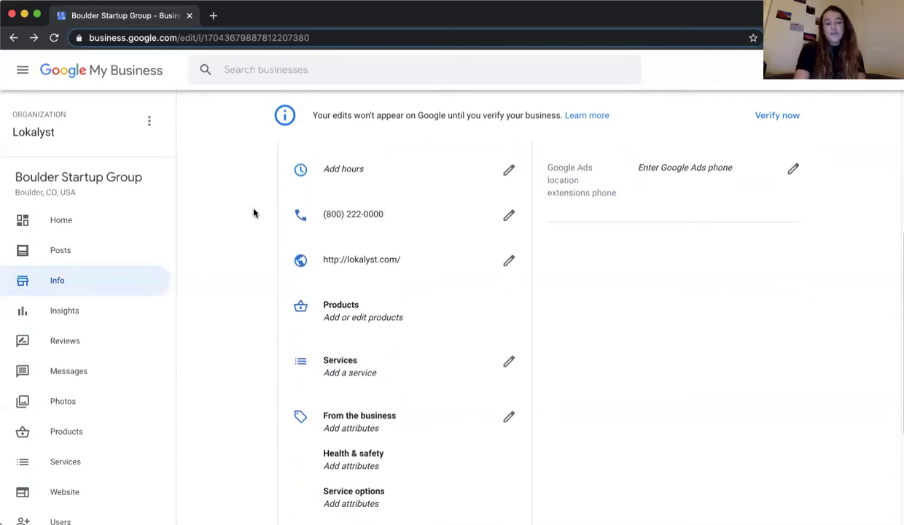
scroll(254, 212, down, 1)
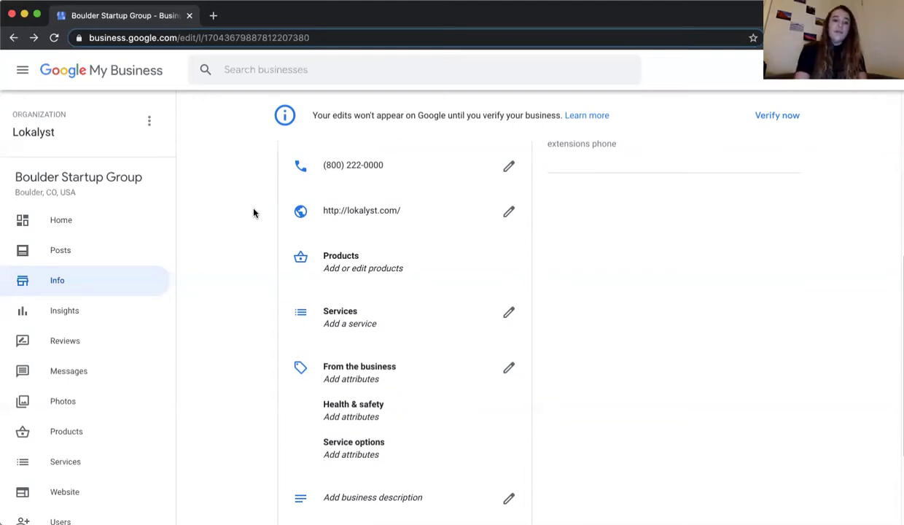
click(341, 210)
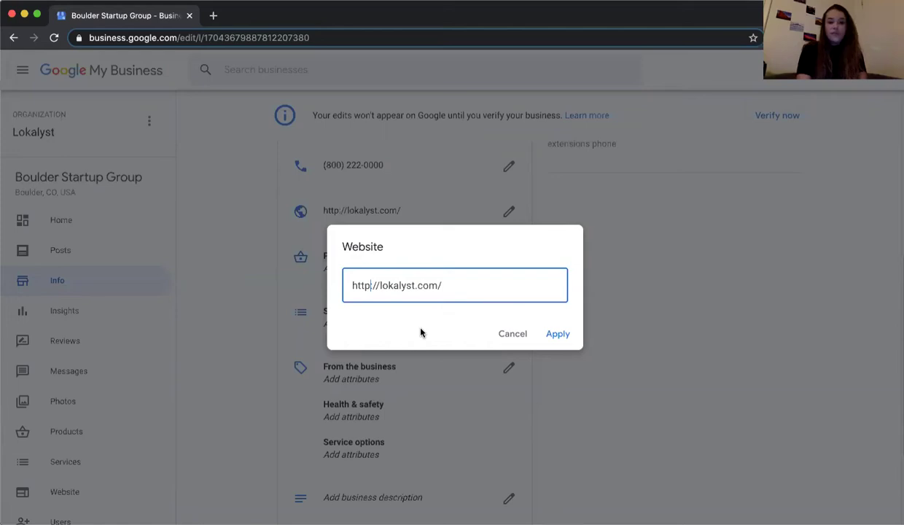
text(s)
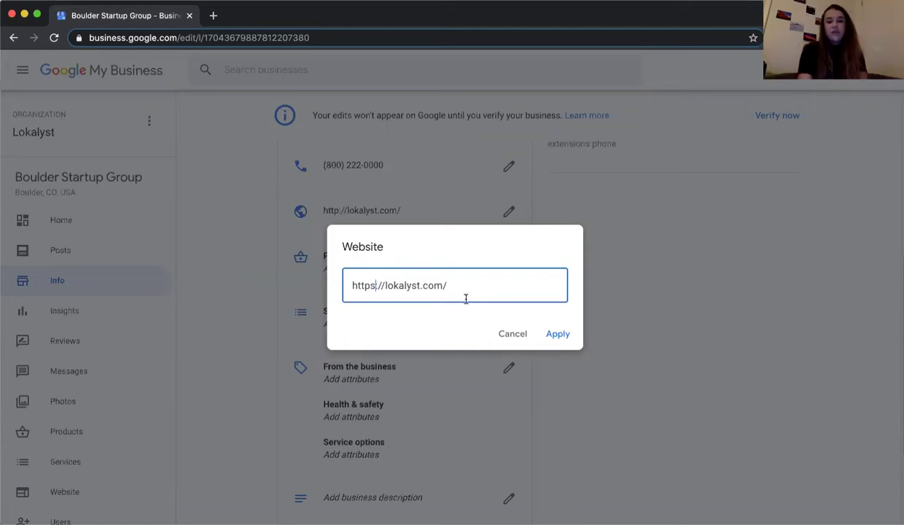
click(557, 334)
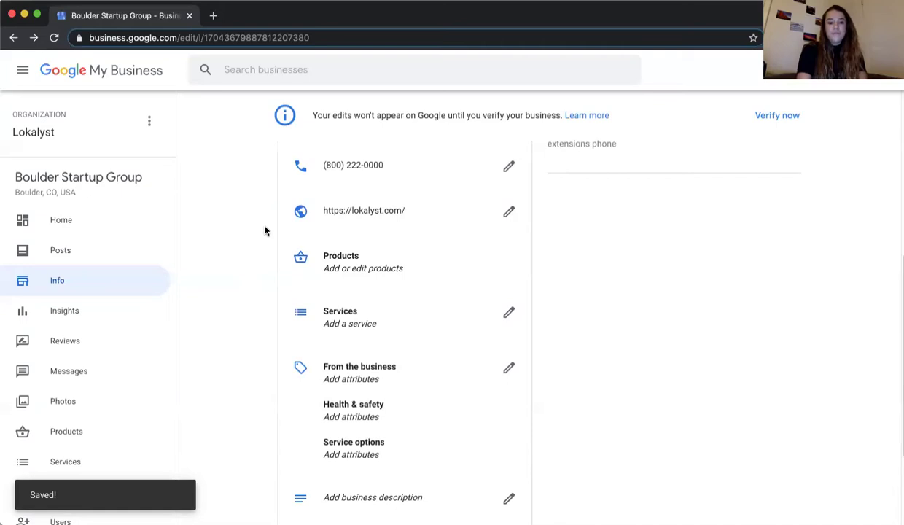
scroll(265, 231, down, 2)
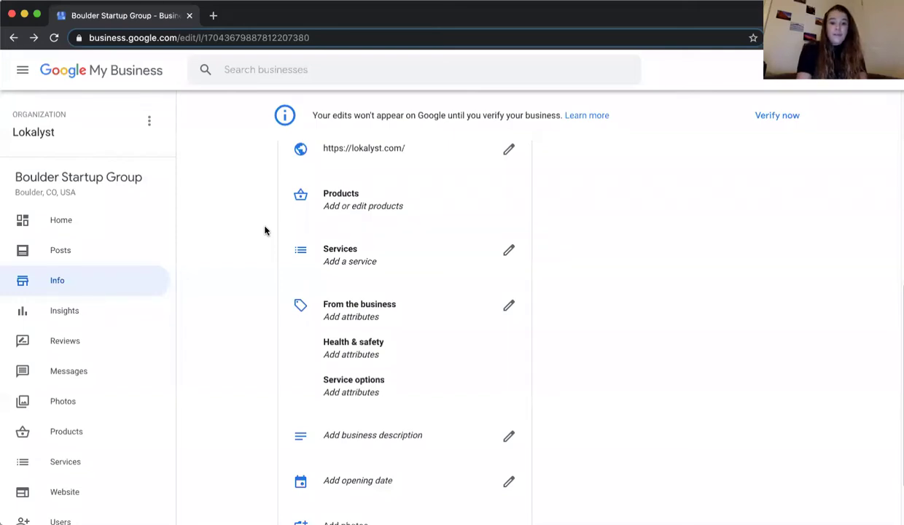
scroll(265, 230, down, 1)
scroll(265, 230, down, 2)
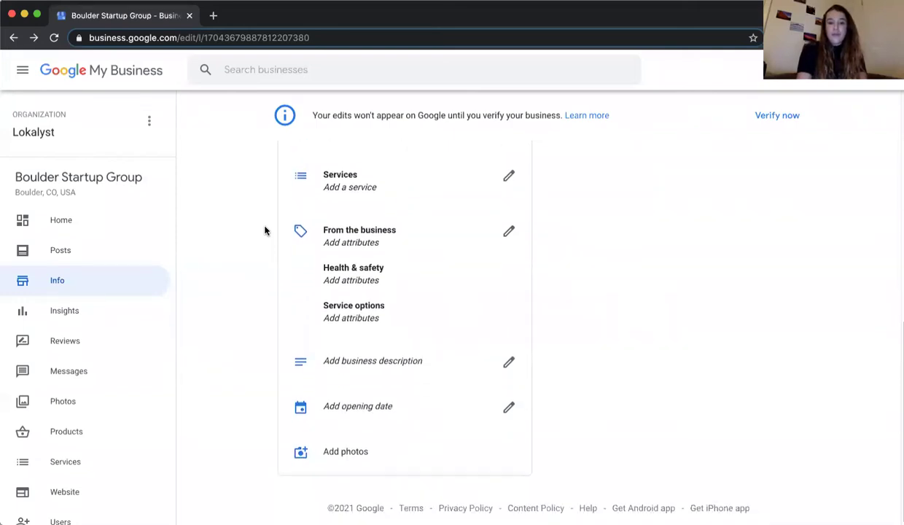
- Open the attributes editor from From the business, then cancel it without changes
click(358, 241)
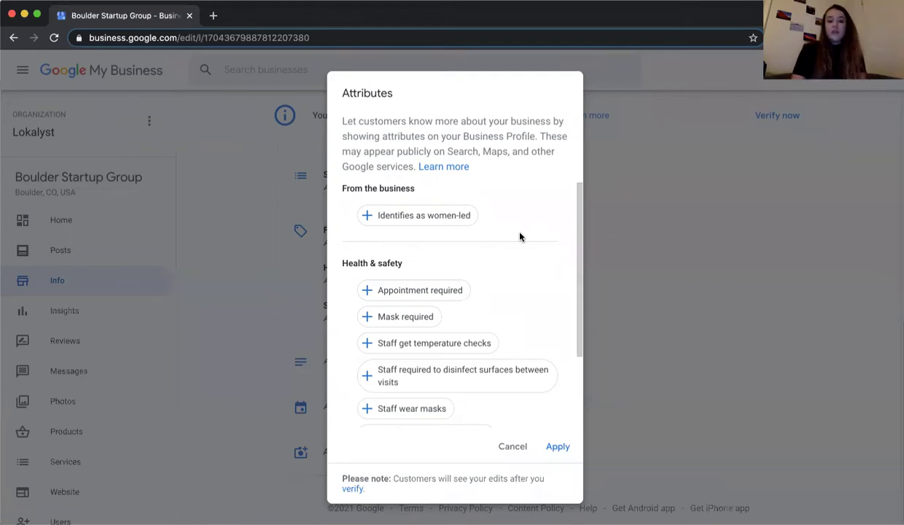
click(511, 448)
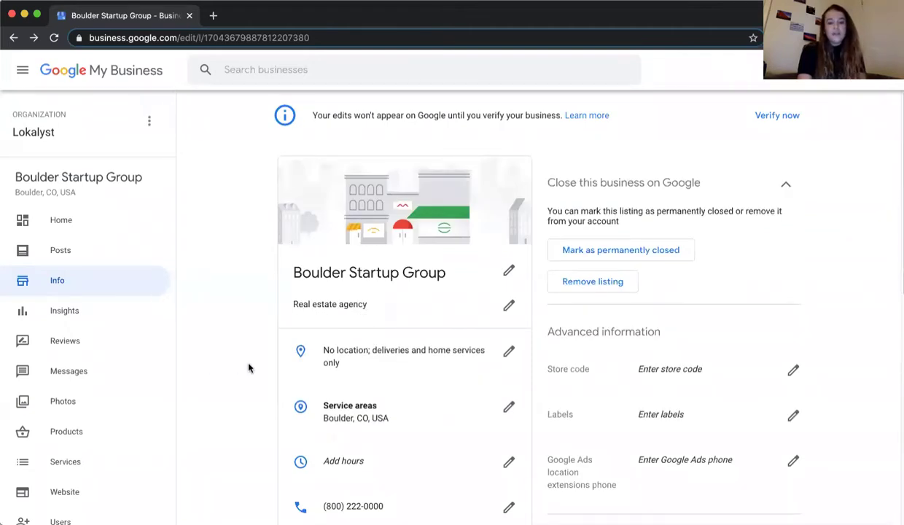
scroll(249, 367, down, 2)
scroll(249, 368, down, 5)
- Reopen the attributes editor and set Identifies as women-led to yes with a checkmark
click(365, 291)
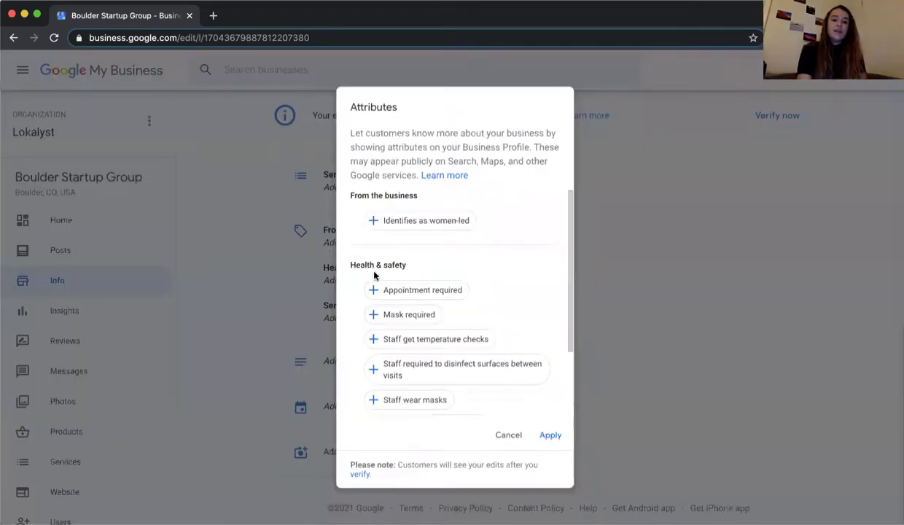
scroll(539, 303, down, 3)
scroll(539, 303, up, 3)
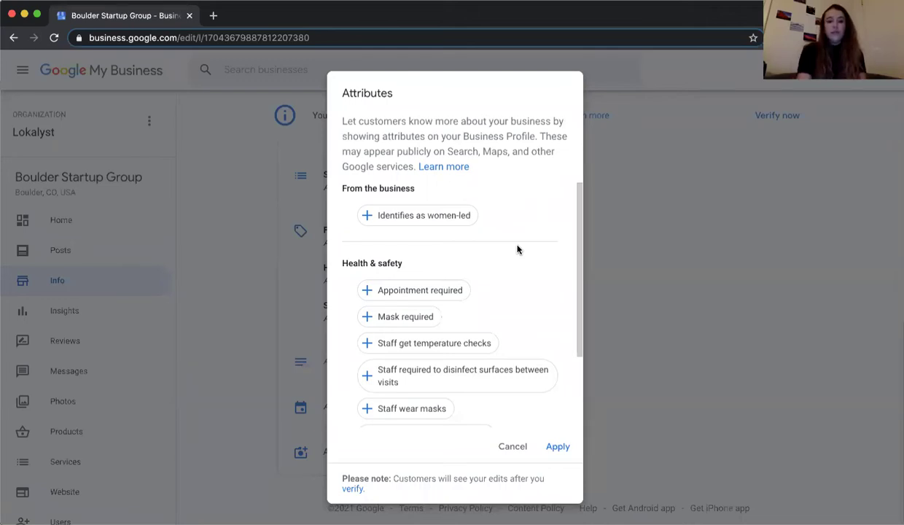
scroll(518, 249, down, 3)
scroll(518, 249, up, 3)
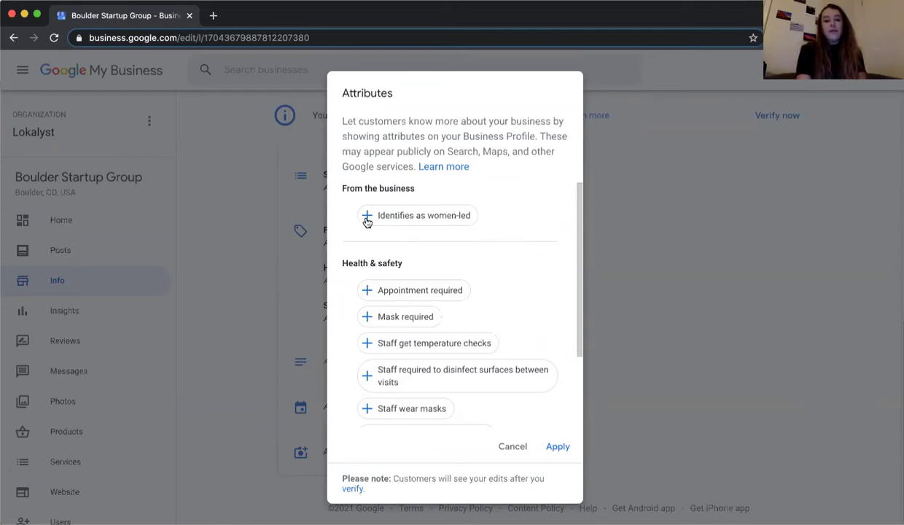
click(458, 216)
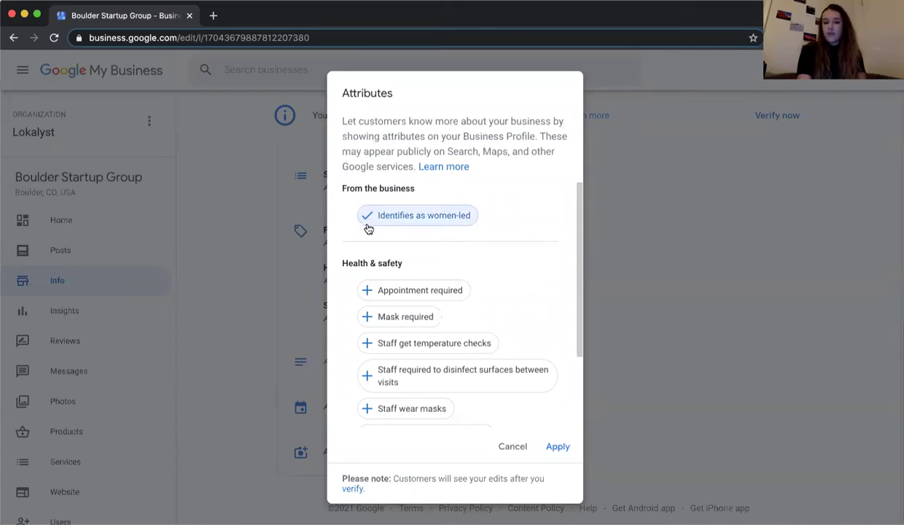
click(409, 225)
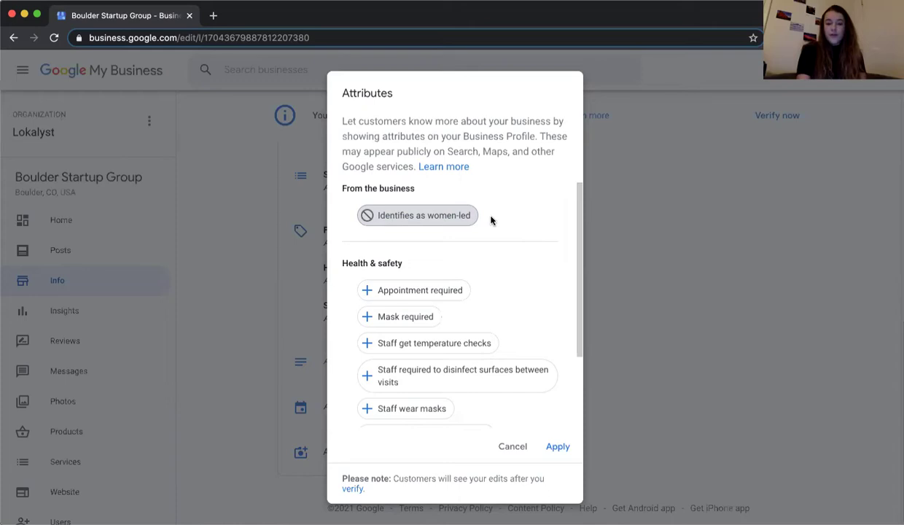
click(464, 218)
click(462, 219)
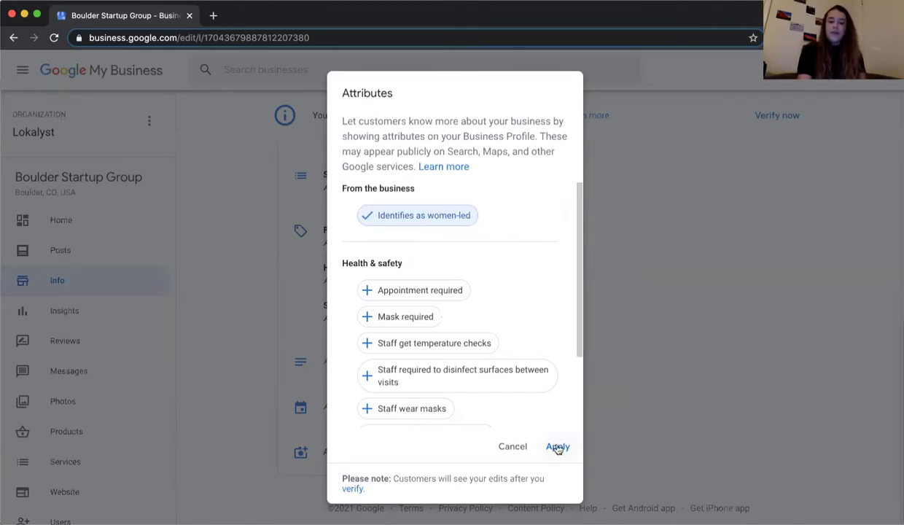
scroll(510, 401, down, 3)
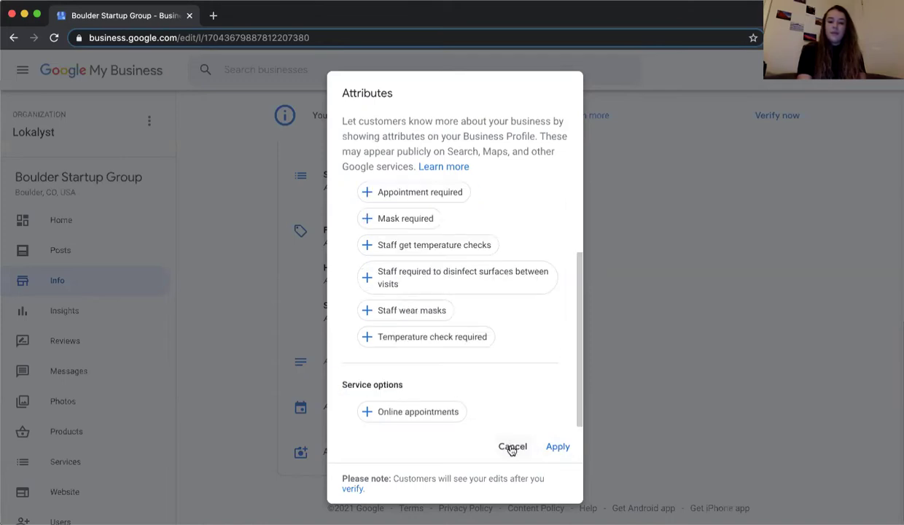
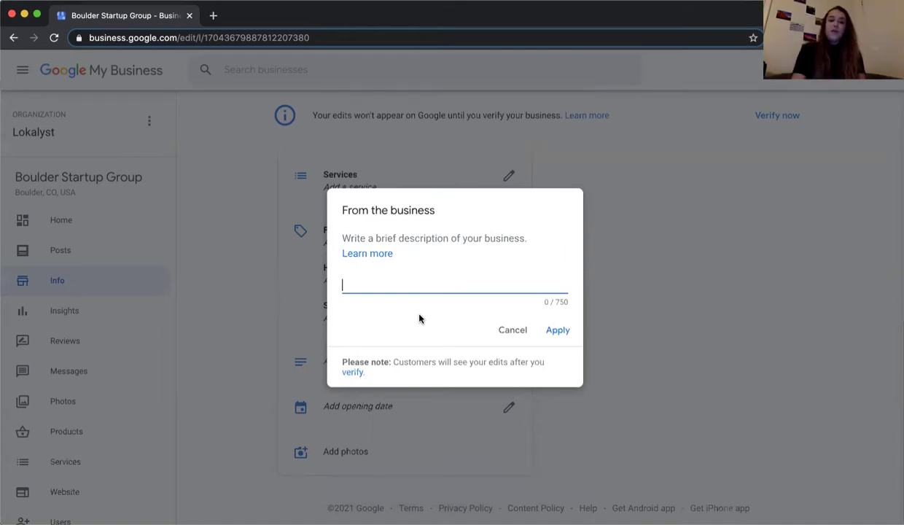
- Cancel the 'From the business' description form, leaving the description empty
click(419, 318)
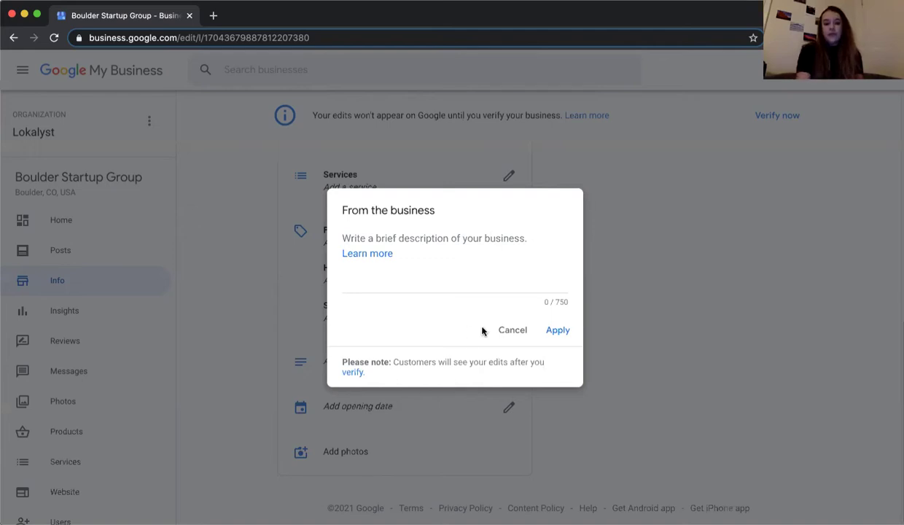
click(513, 330)
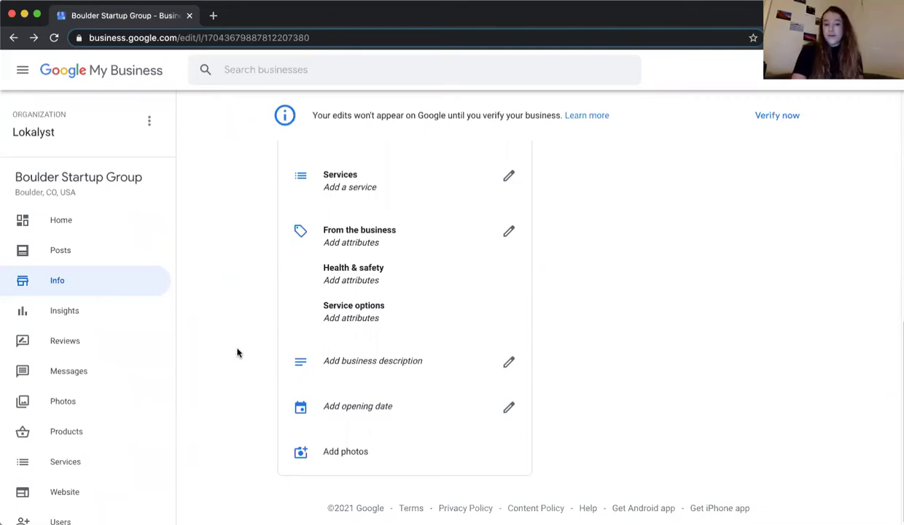
click(359, 398)
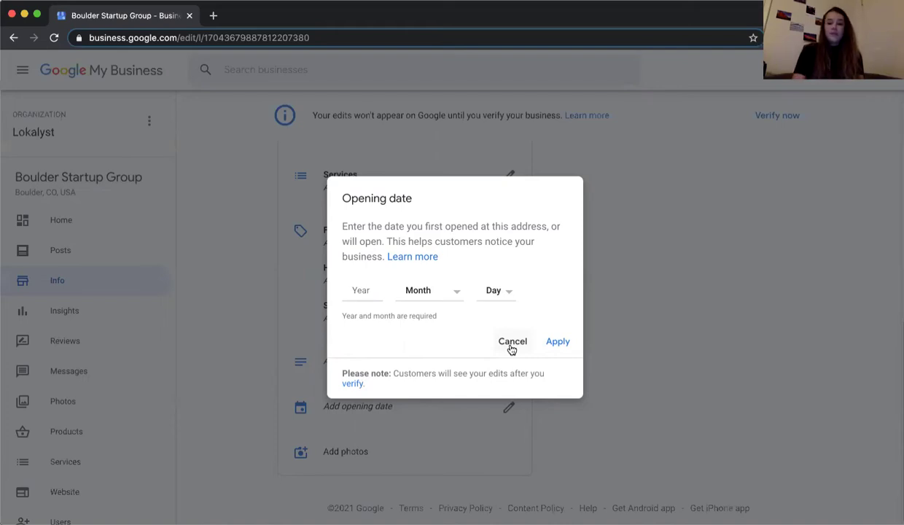
click(511, 343)
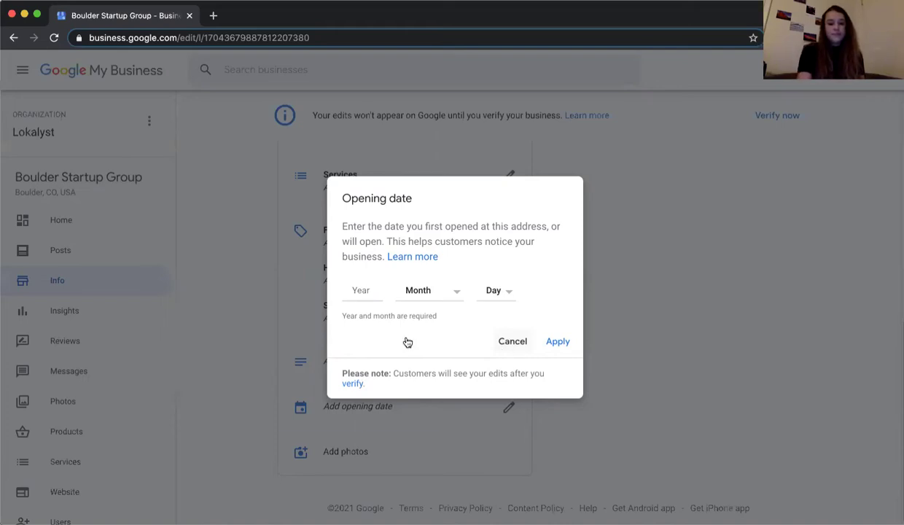
scroll(253, 330, up, 10)
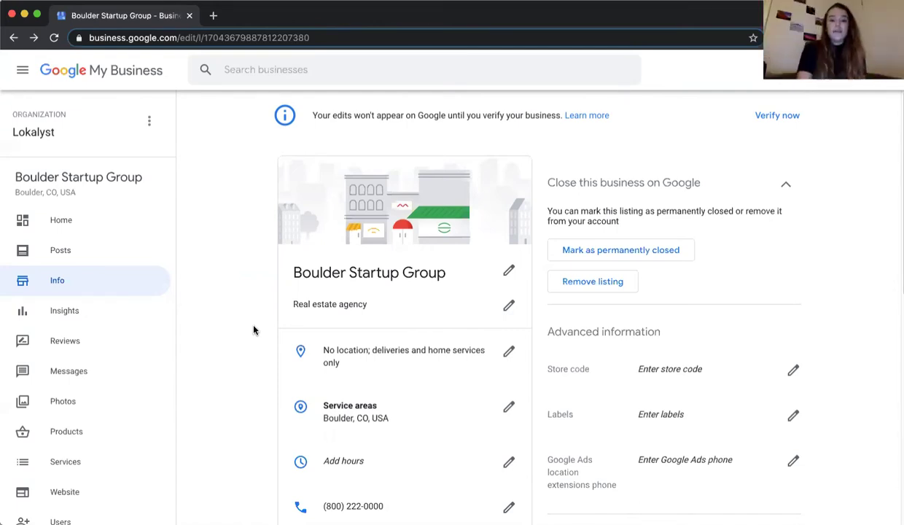
scroll(254, 331, down, 6)
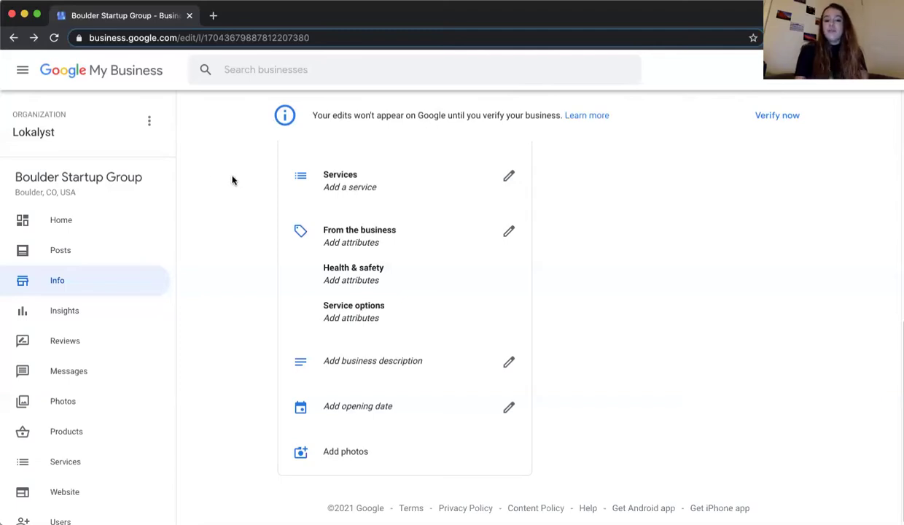
scroll(232, 180, up, 10)
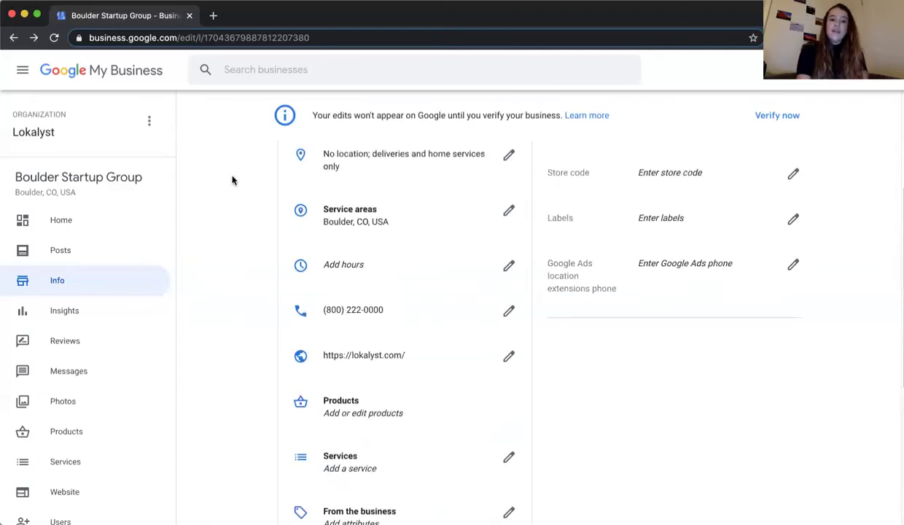
scroll(233, 180, up, 2)
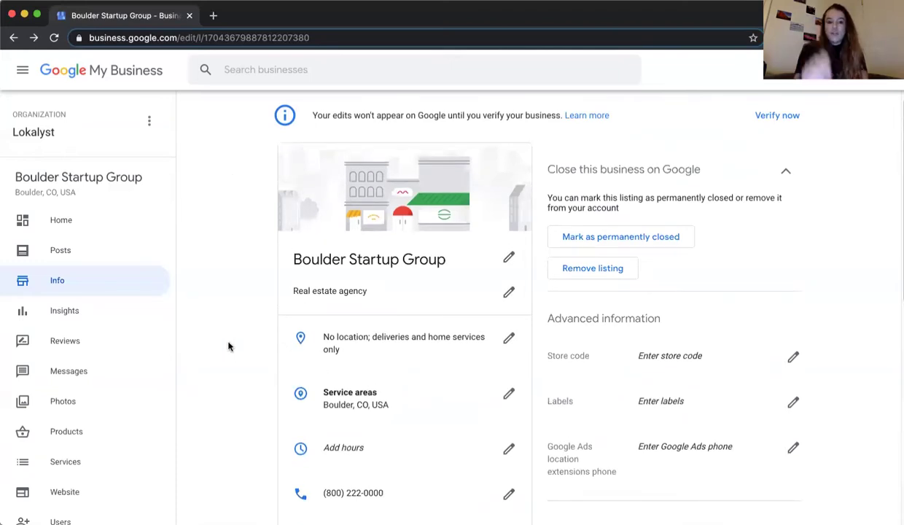
scroll(229, 346, down, 1)
scroll(228, 346, down, 8)
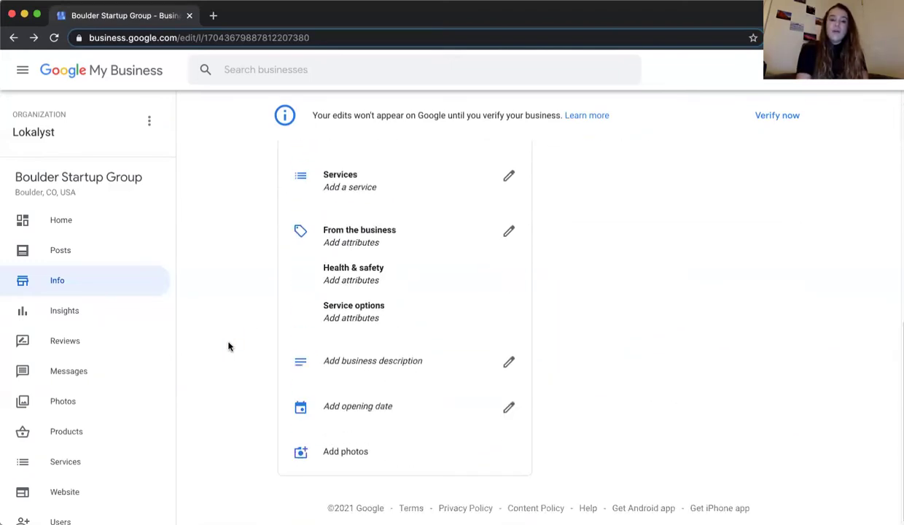
click(395, 261)
click(420, 291)
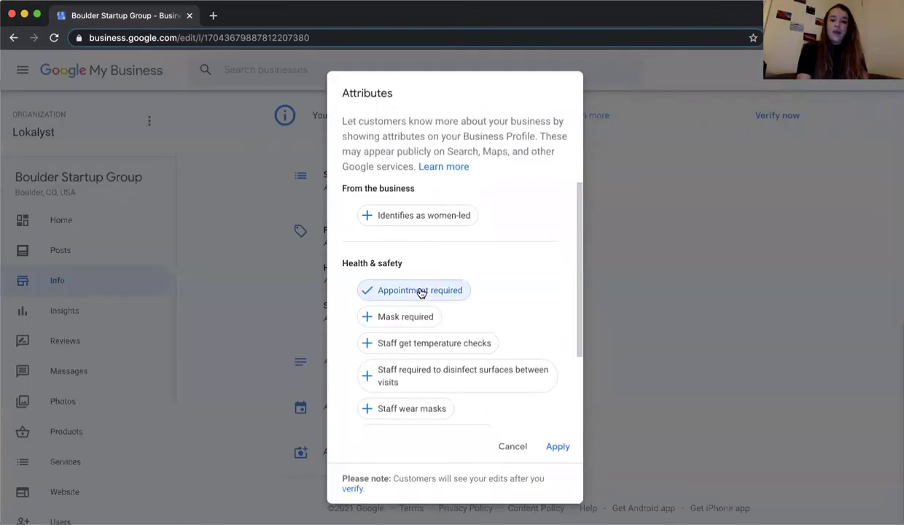
click(542, 451)
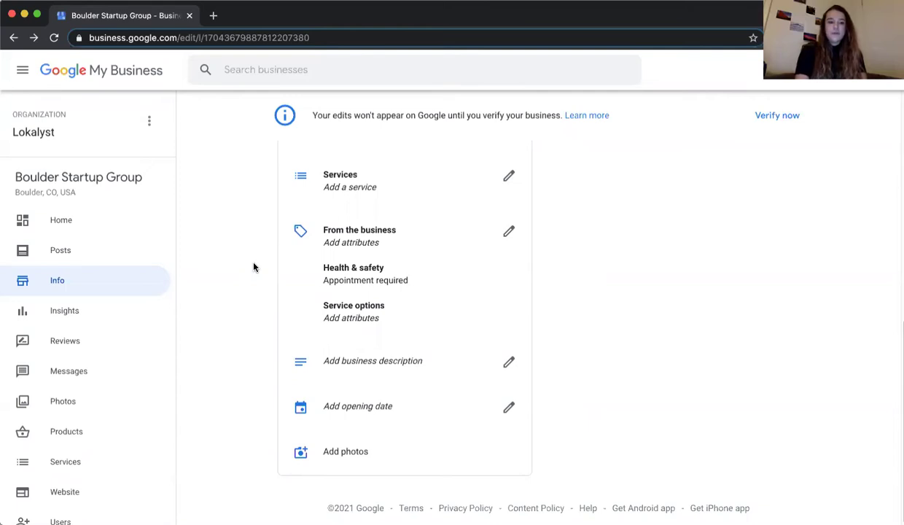
scroll(254, 267, up, 7)
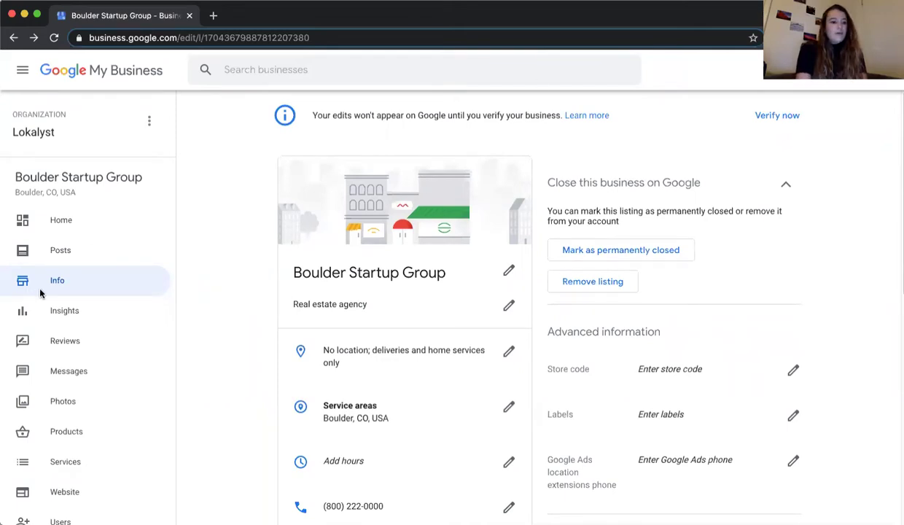
- Go to the Boulder Startup Group Insights page, which stays locked until verification
click(101, 312)
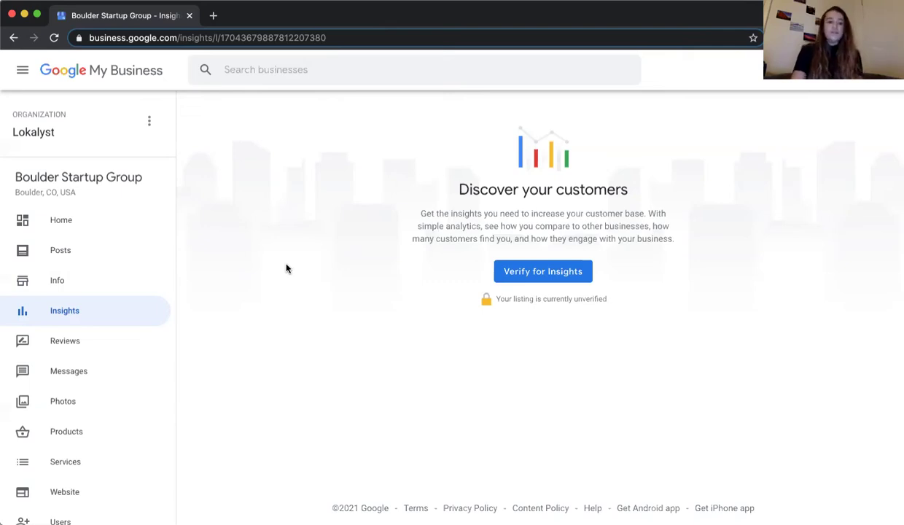
- Go to the Reviews page, where replying to reviews requires verification
click(89, 345)
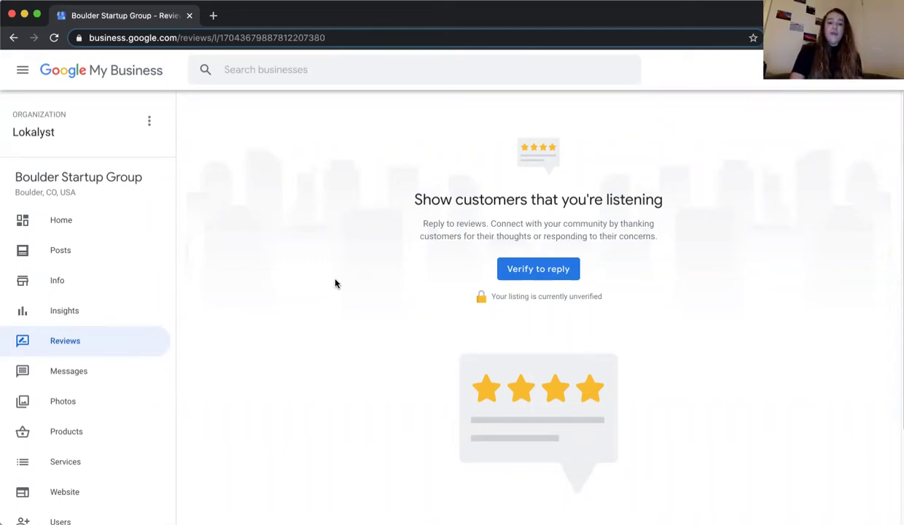
- Switch to the Home dashboard and scroll down through its cards to the Reviews card
click(92, 229)
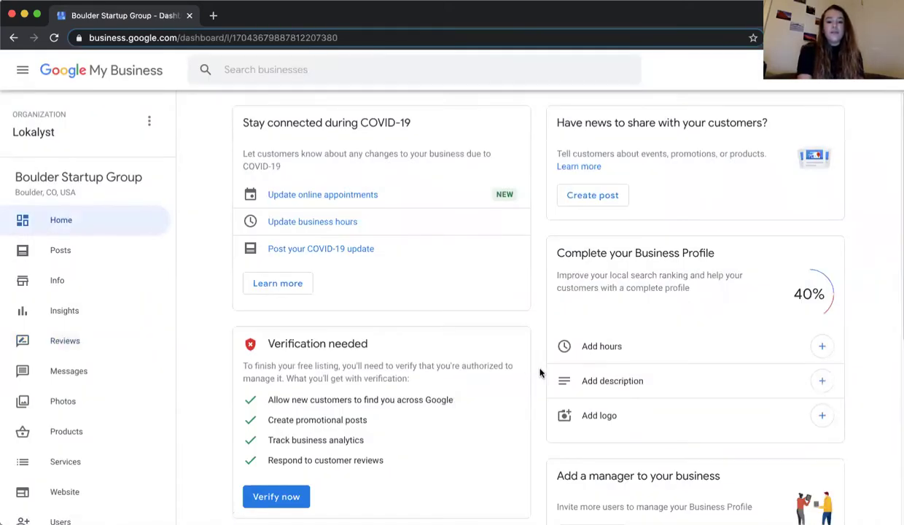
scroll(540, 373, down, 5)
scroll(540, 371, down, 2)
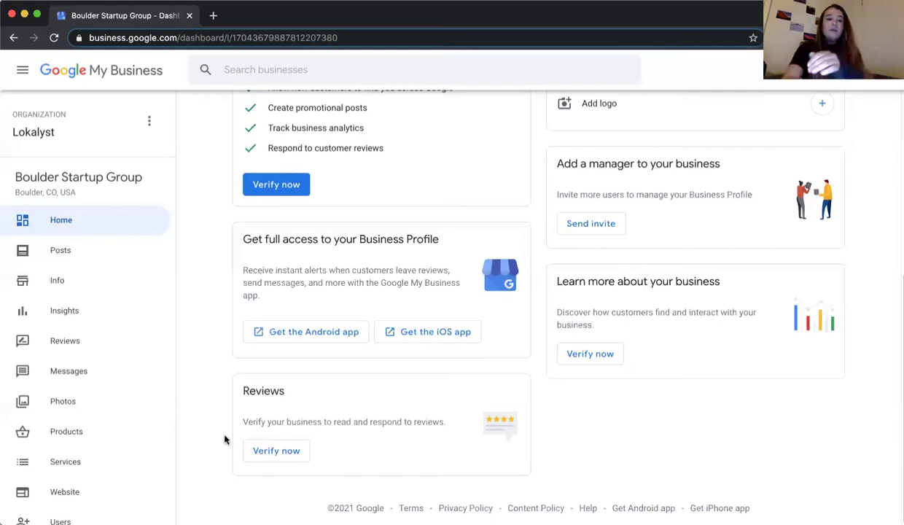
click(214, 20)
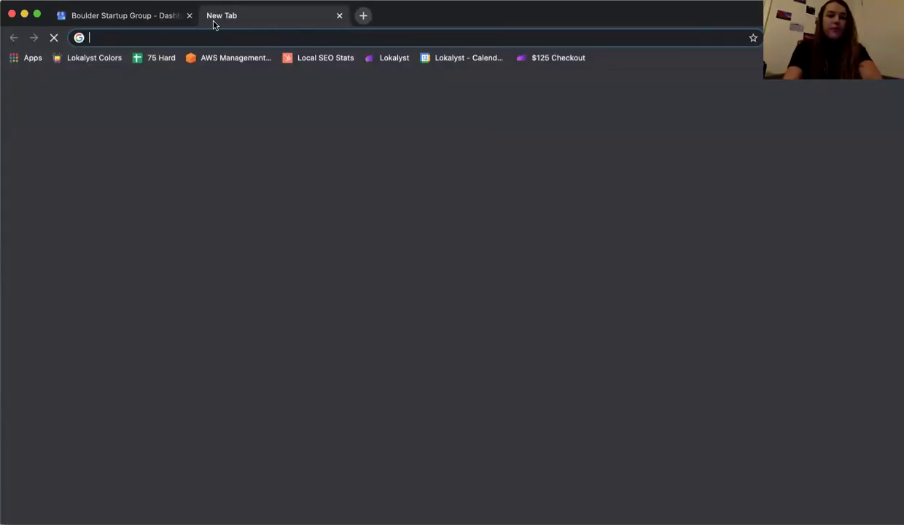
text(velofix dallas)
key(Return)
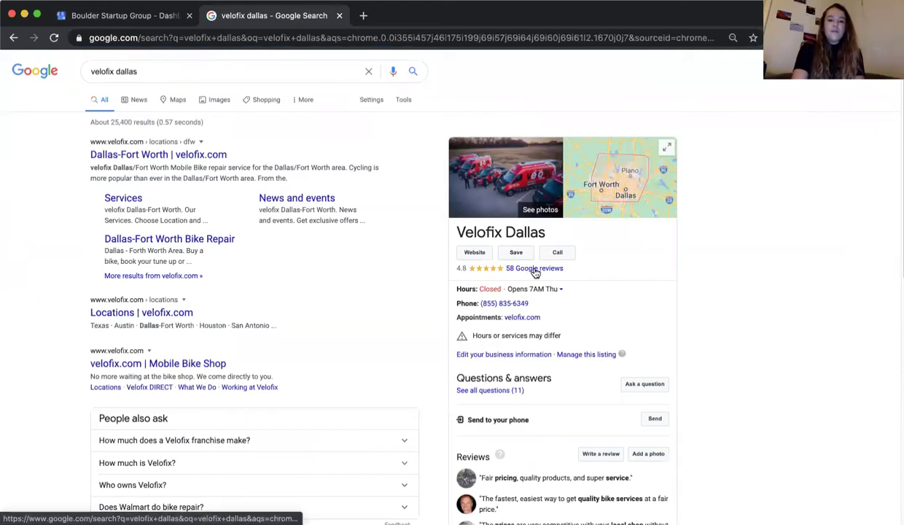
click(535, 269)
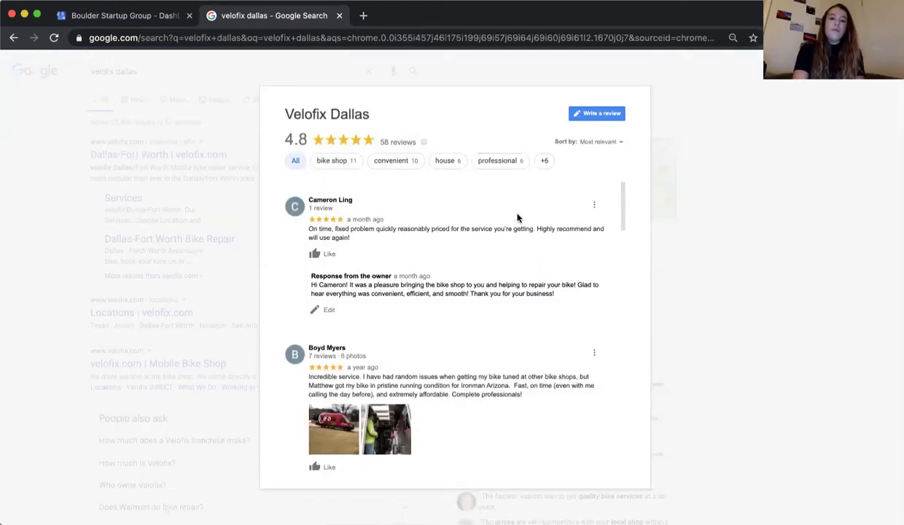
click(542, 160)
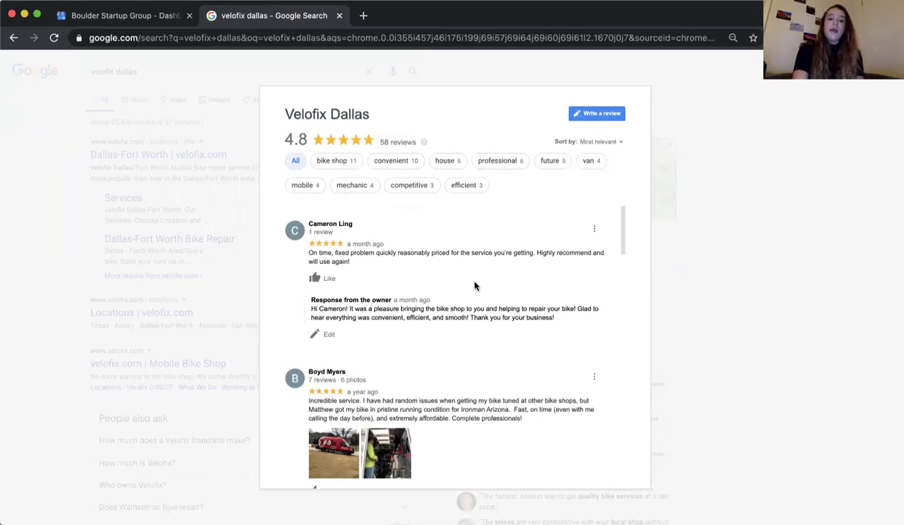
click(380, 312)
drag(381, 311, 459, 319)
click(460, 318)
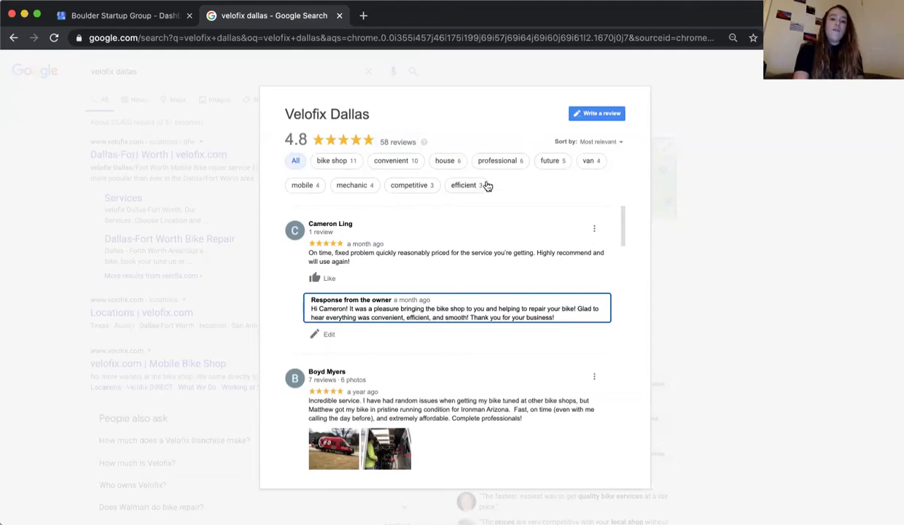
scroll(434, 296, down, 3)
scroll(434, 296, up, 3)
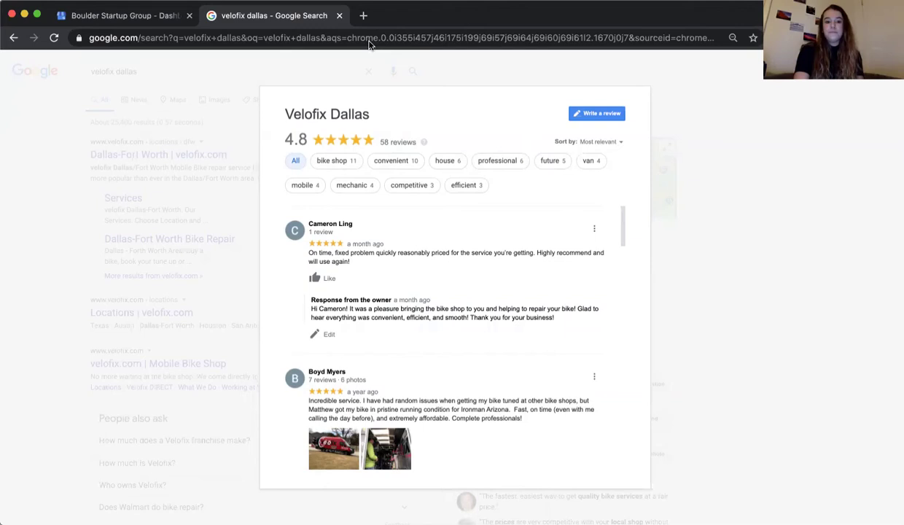
- Close the velofix dallas search, view the Messages page, then go to the Products page
click(337, 15)
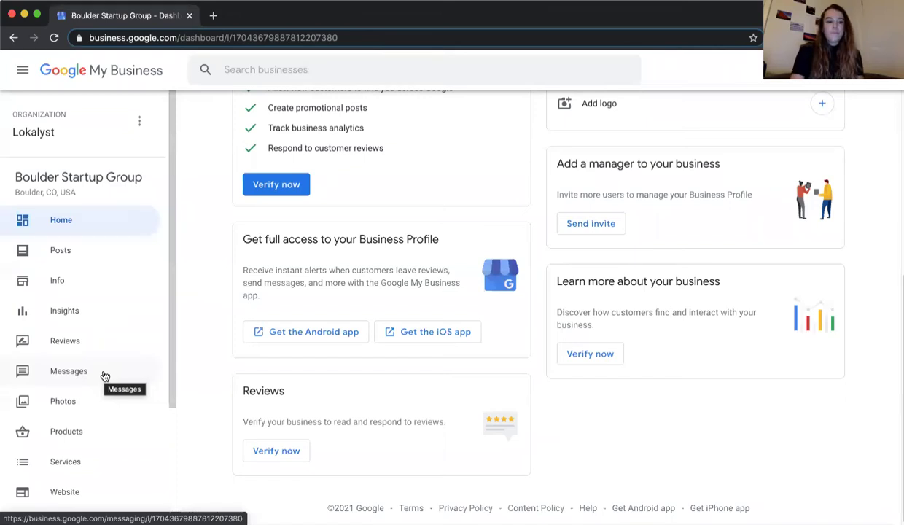
click(104, 373)
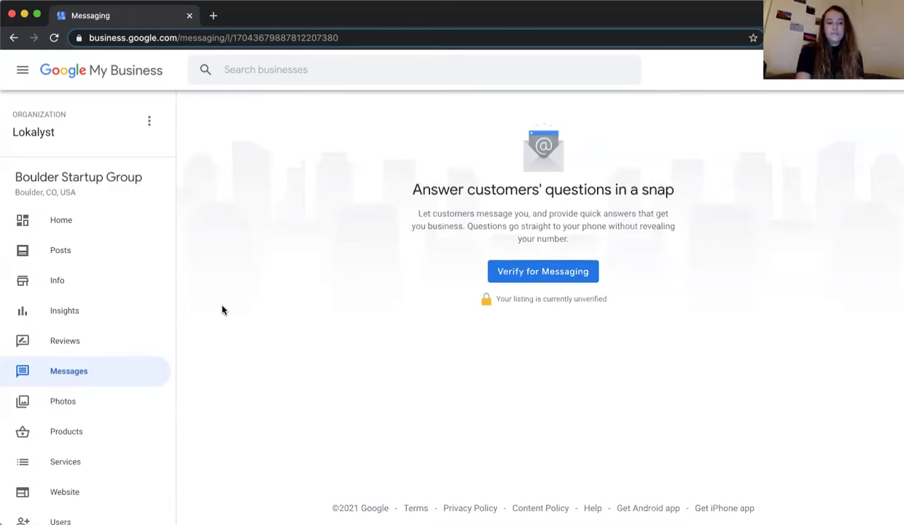
scroll(125, 317, down, 2)
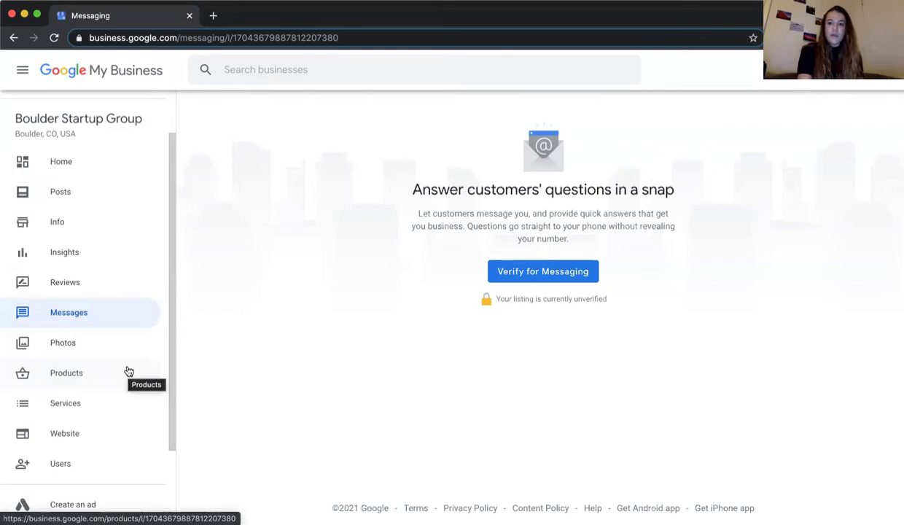
click(128, 372)
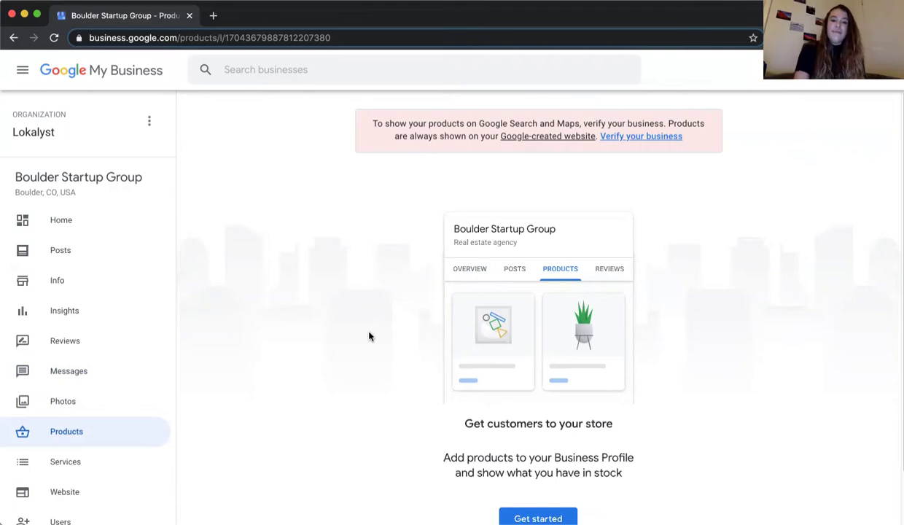
- Glance at the Info page, then return to the Products page and scroll through it
scroll(368, 336, down, 2)
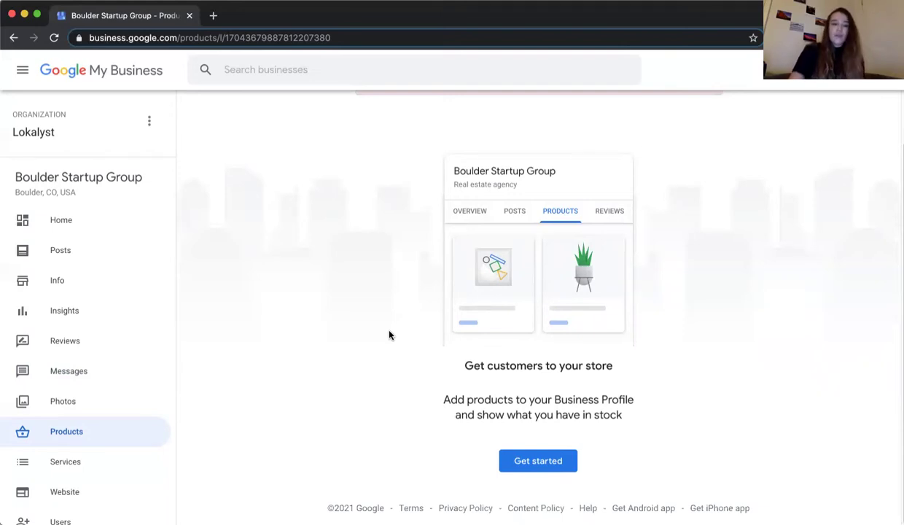
click(86, 280)
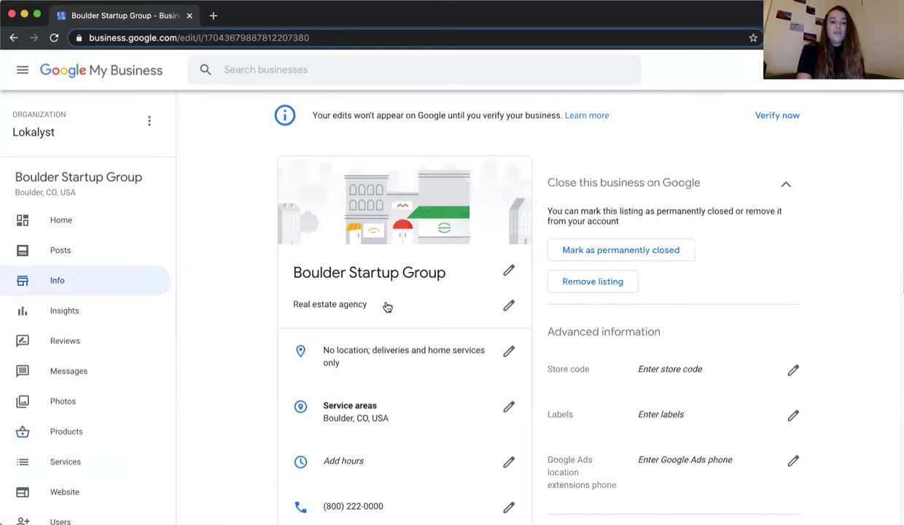
click(109, 424)
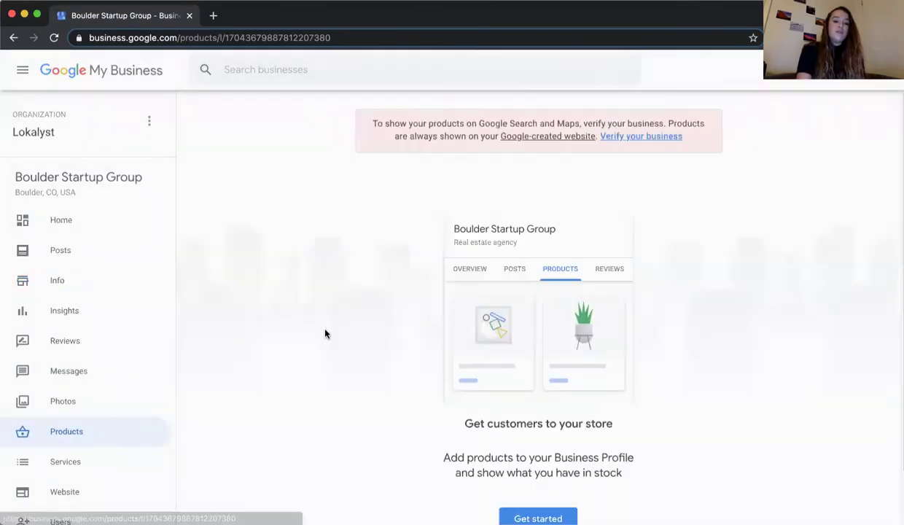
scroll(326, 334, down, 1)
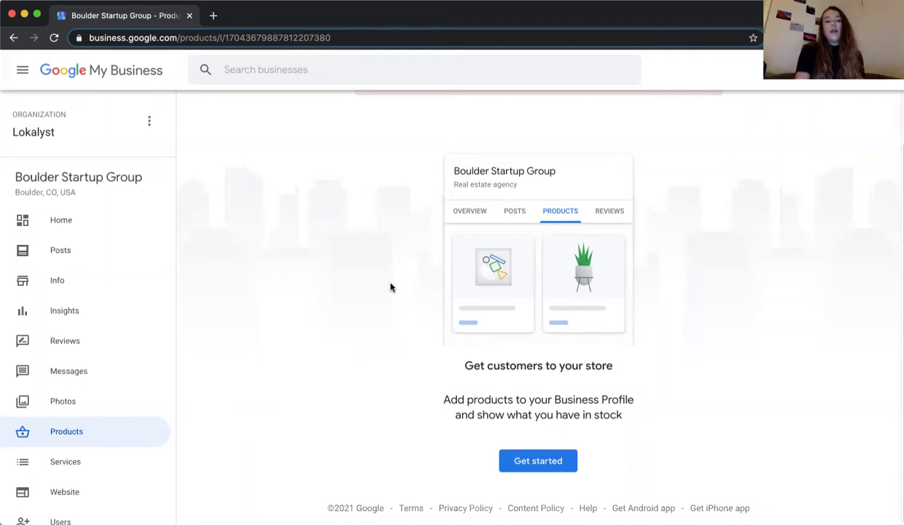
- Start a new product and name it 'Professional Headshots'
click(518, 458)
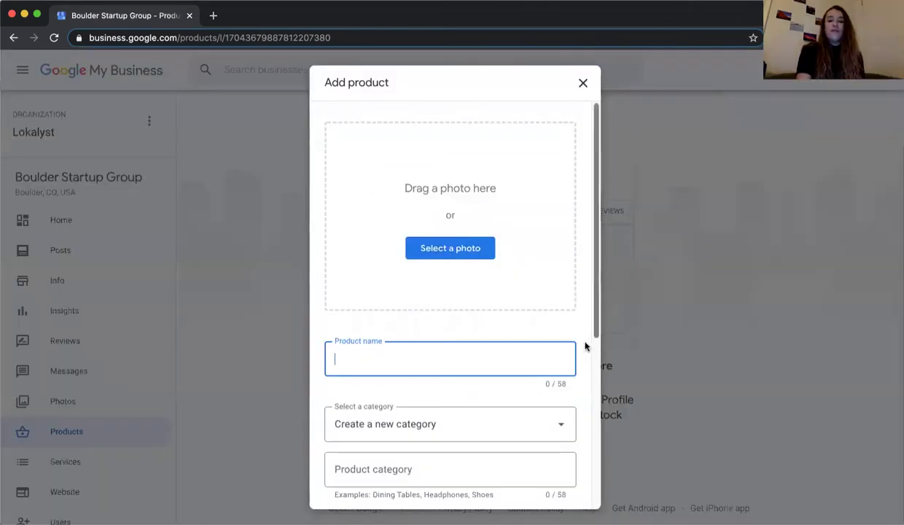
click(581, 337)
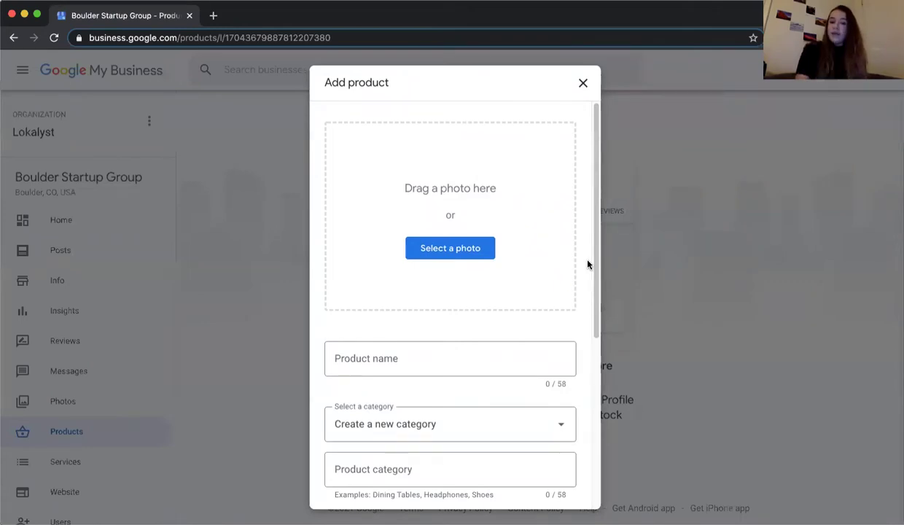
scroll(588, 264, down, 5)
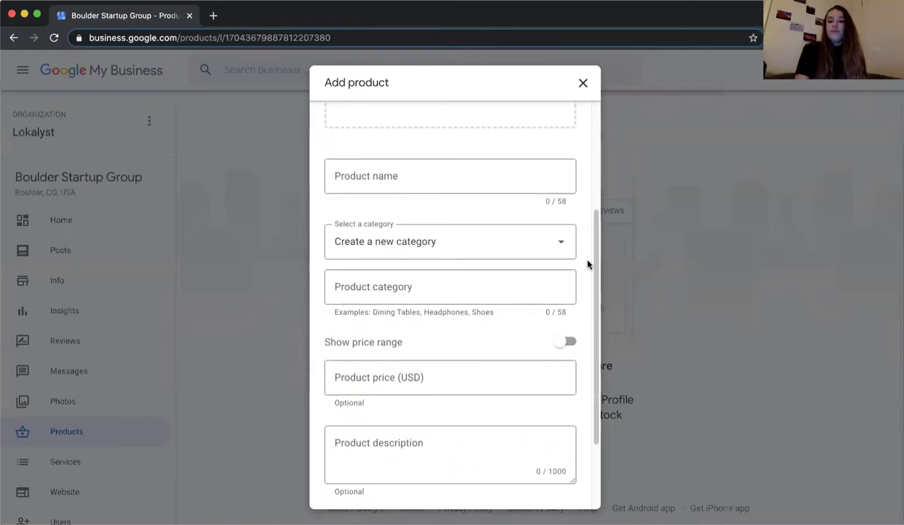
scroll(588, 264, up, 5)
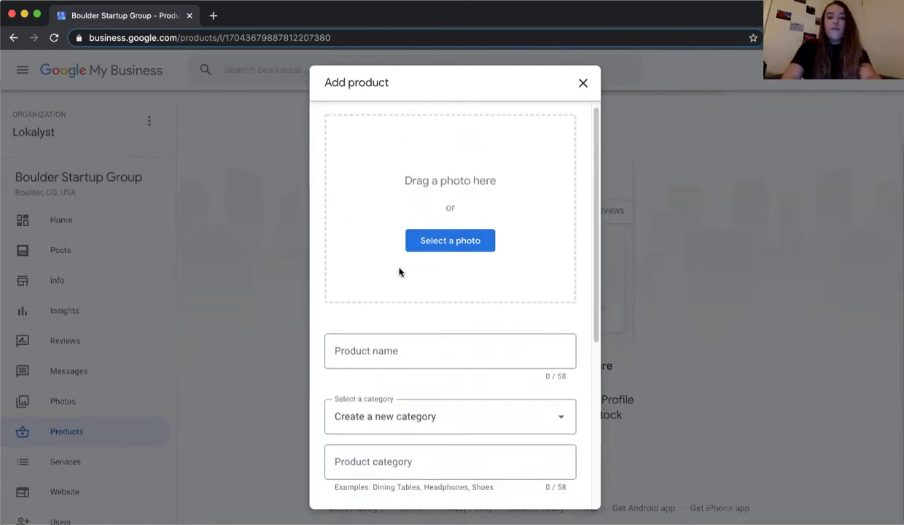
scroll(399, 269, down, 3)
scroll(457, 226, down, 1)
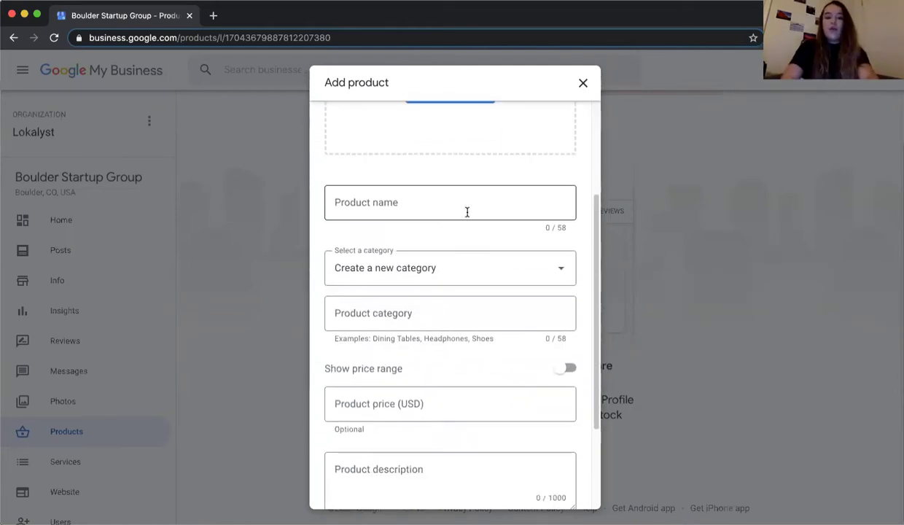
click(466, 211)
text(P)
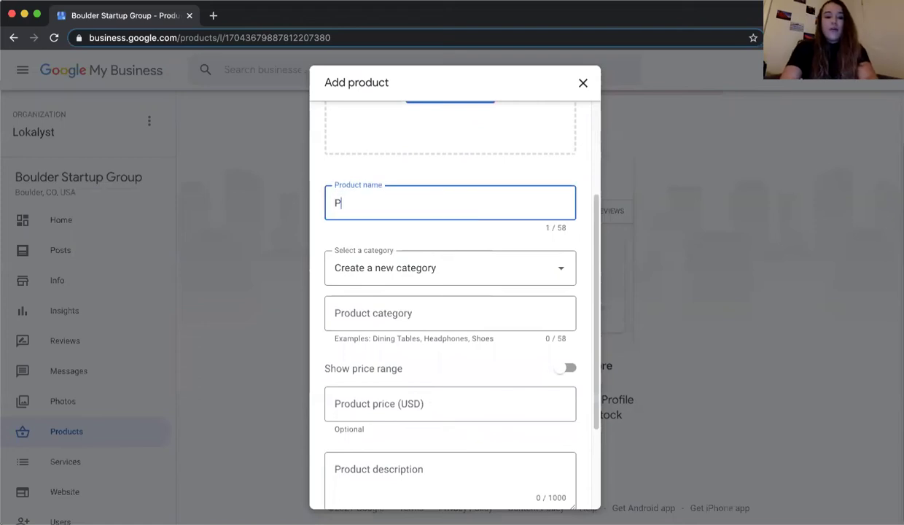
text(rofessional Head)
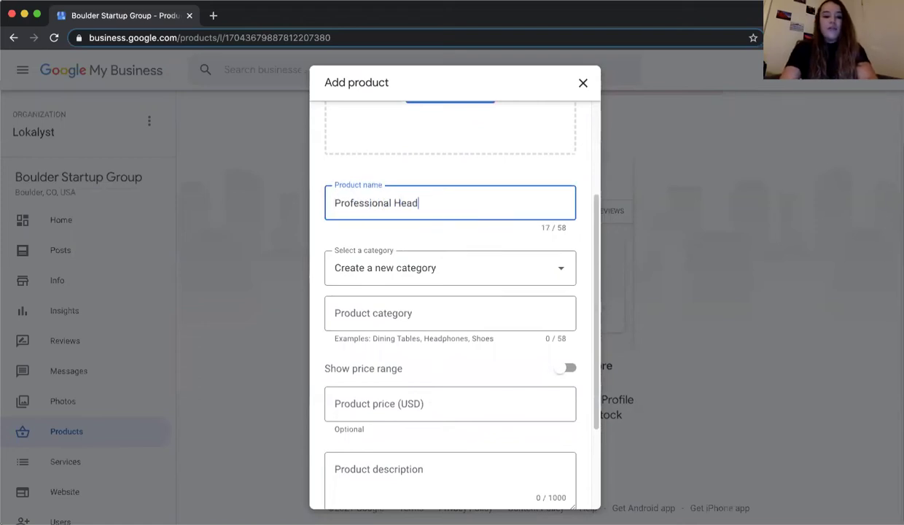
text(shots)
- Create a new product category 'Photography Services', then move on to the price field
scroll(510, 184, down, 2)
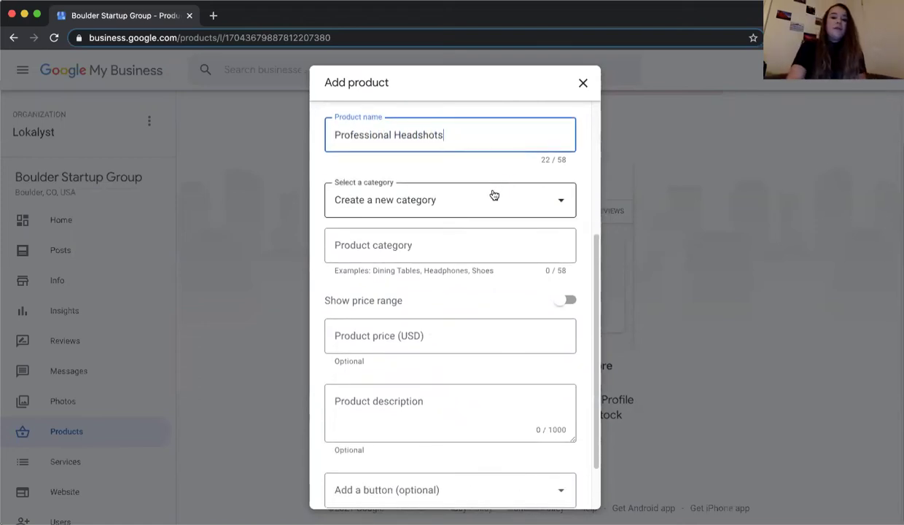
click(493, 196)
click(434, 238)
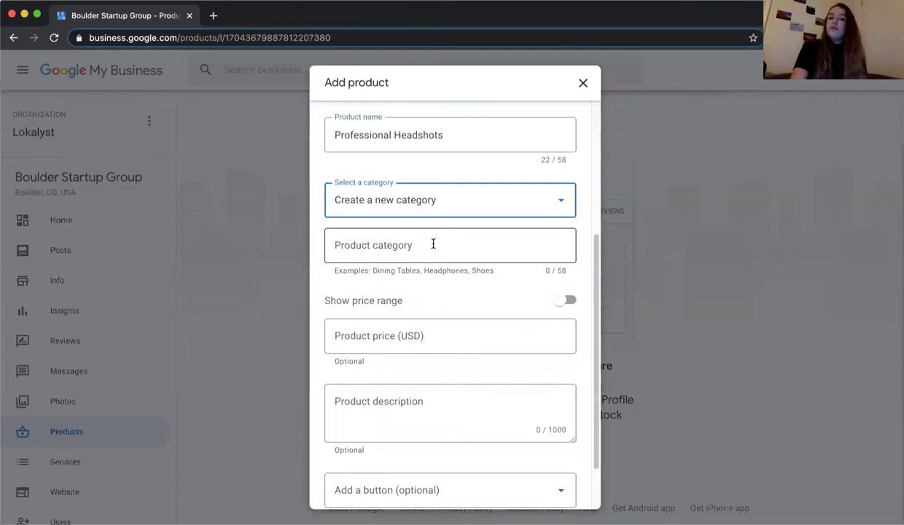
click(431, 247)
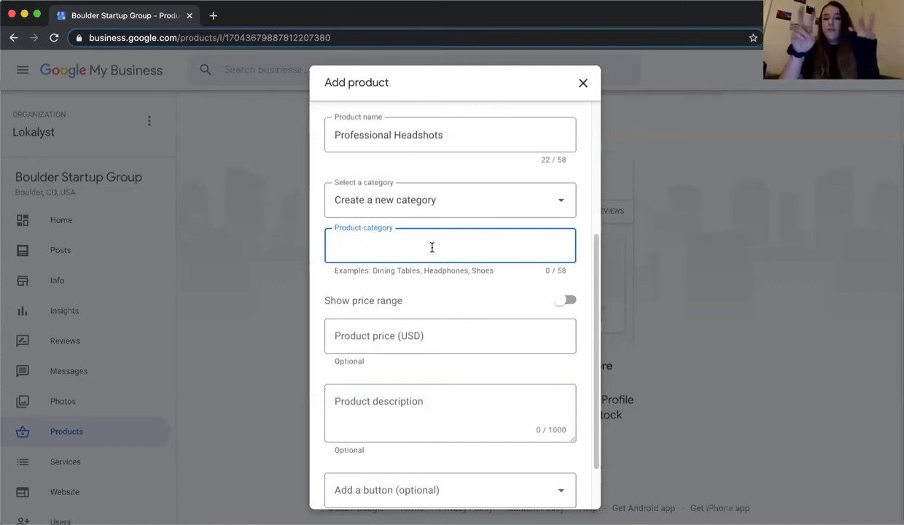
text(Photog)
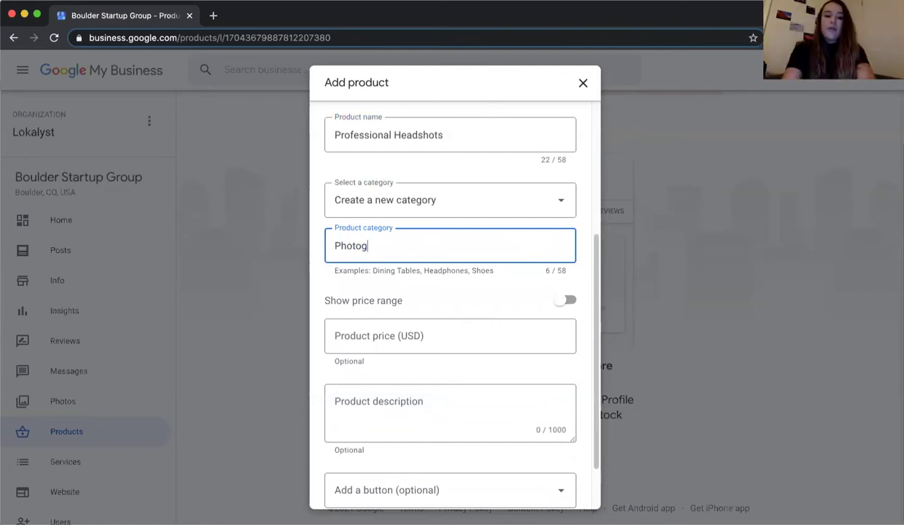
text(raphy Servi)
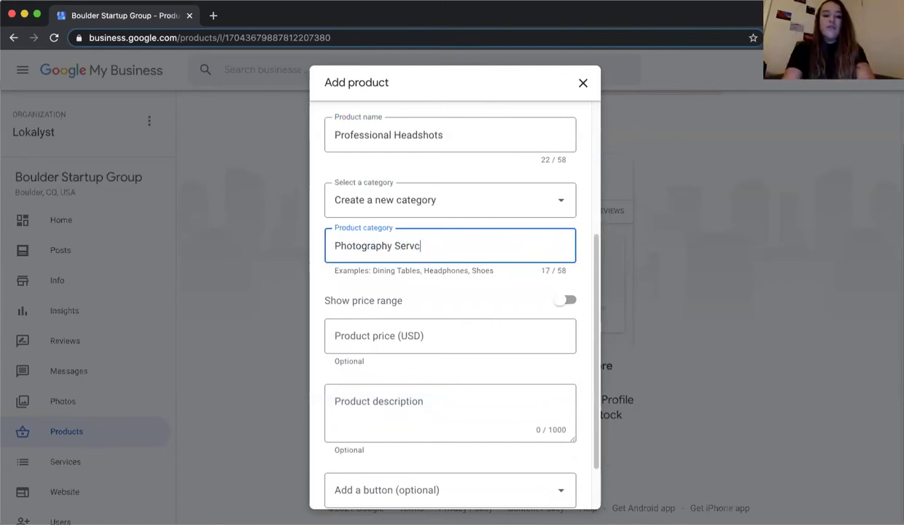
text(ces)
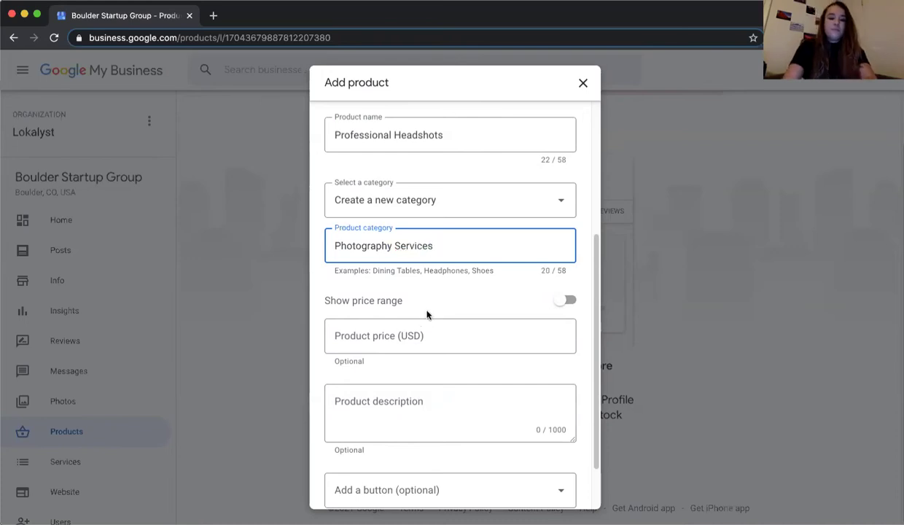
click(426, 323)
scroll(427, 323, down, 2)
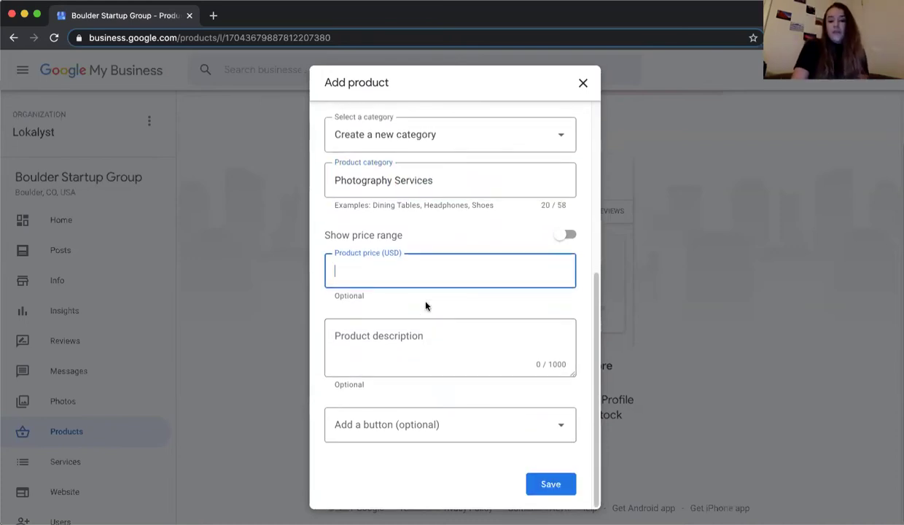
- Set the product's optional button to Learn more, adding a link field
click(425, 302)
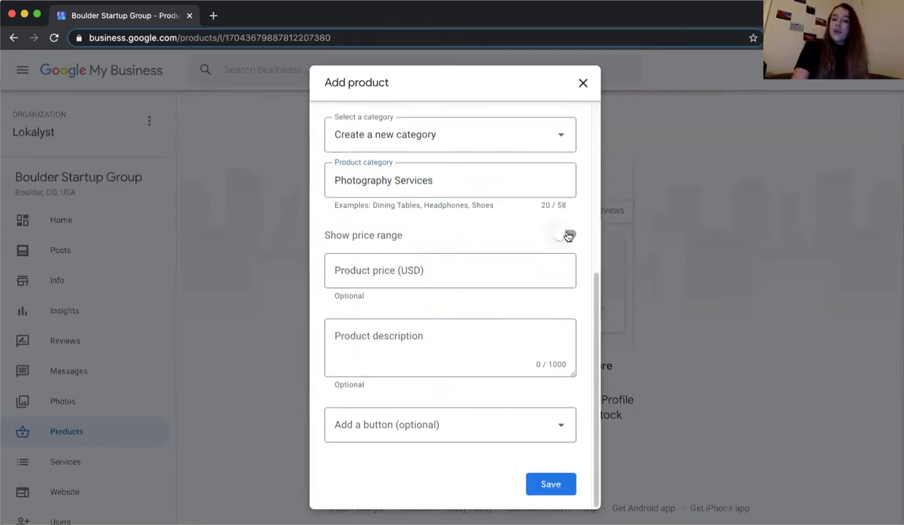
right_click(581, 295)
click(581, 295)
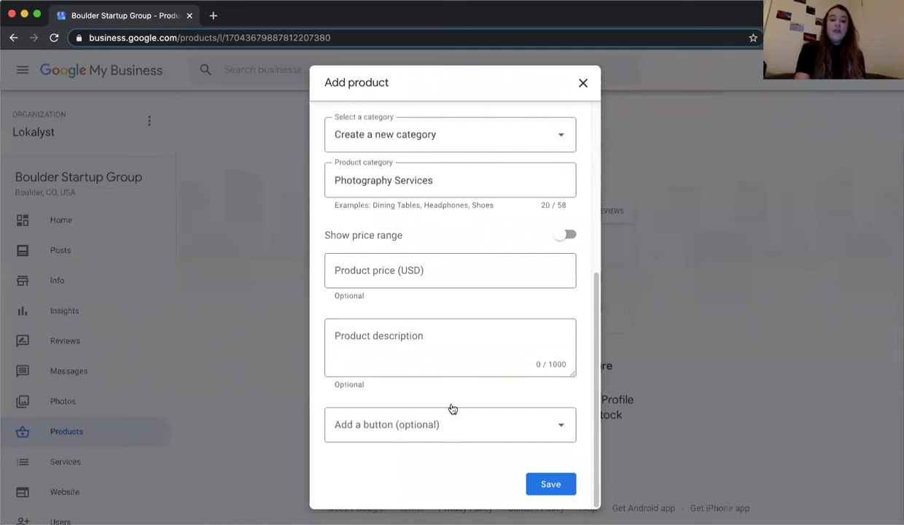
click(444, 426)
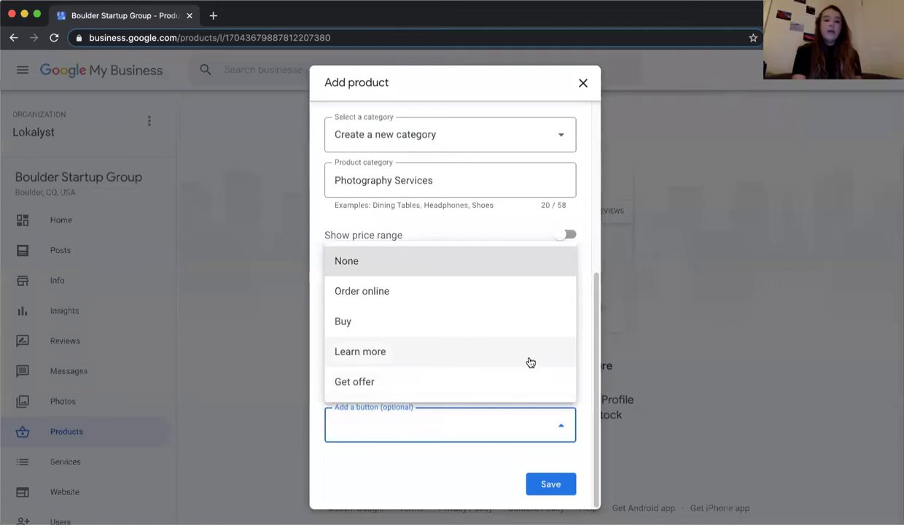
click(431, 353)
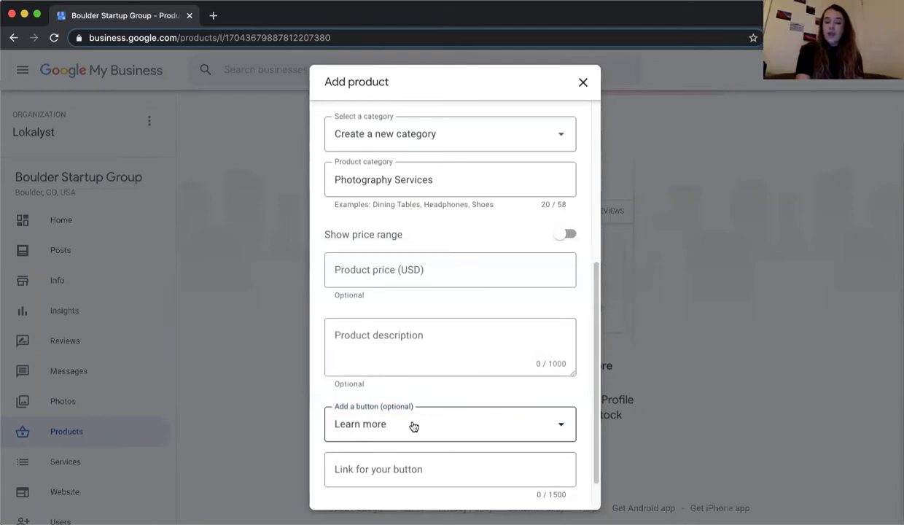
- Review the Add product fields, then close the form without saving
scroll(560, 410, down, 1)
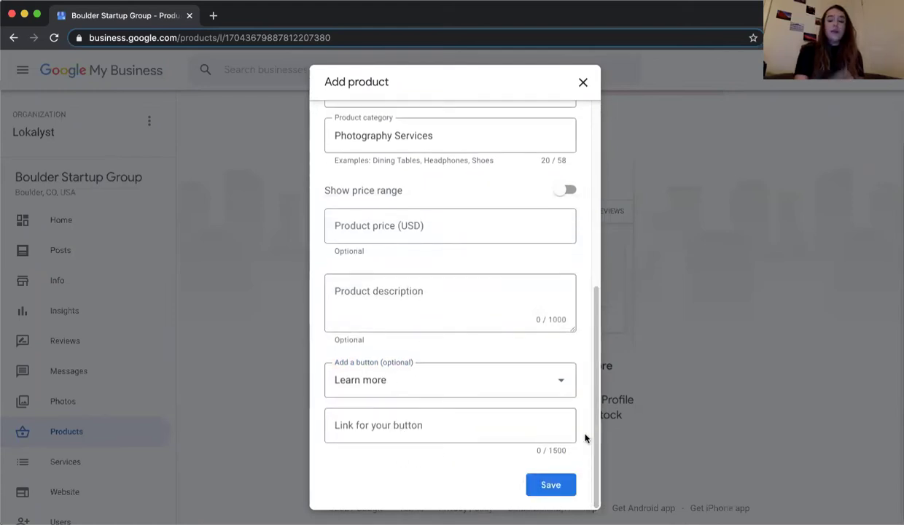
scroll(584, 437, up, 6)
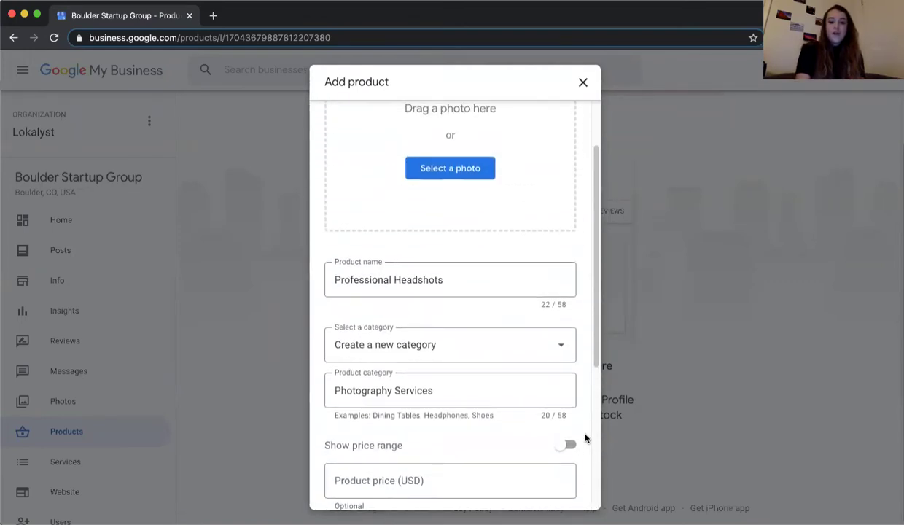
scroll(585, 438, up, 1)
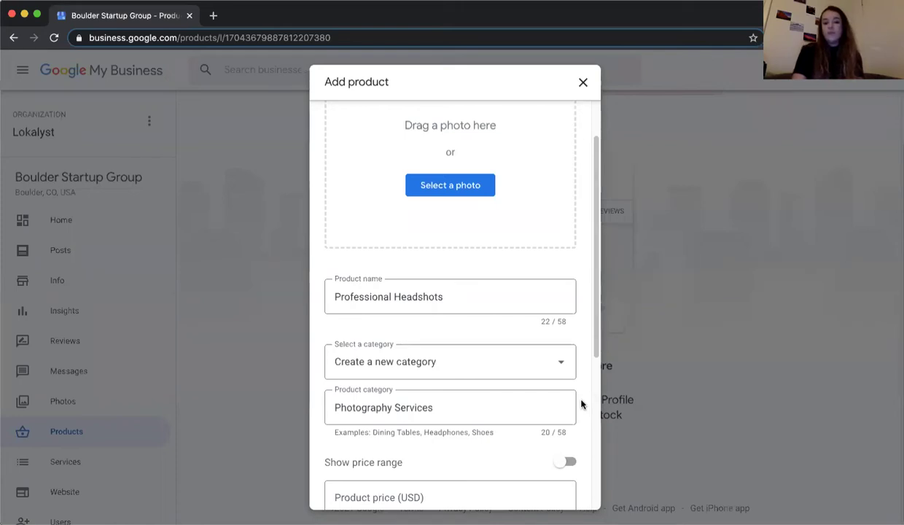
scroll(581, 404, down, 3)
scroll(581, 404, down, 1)
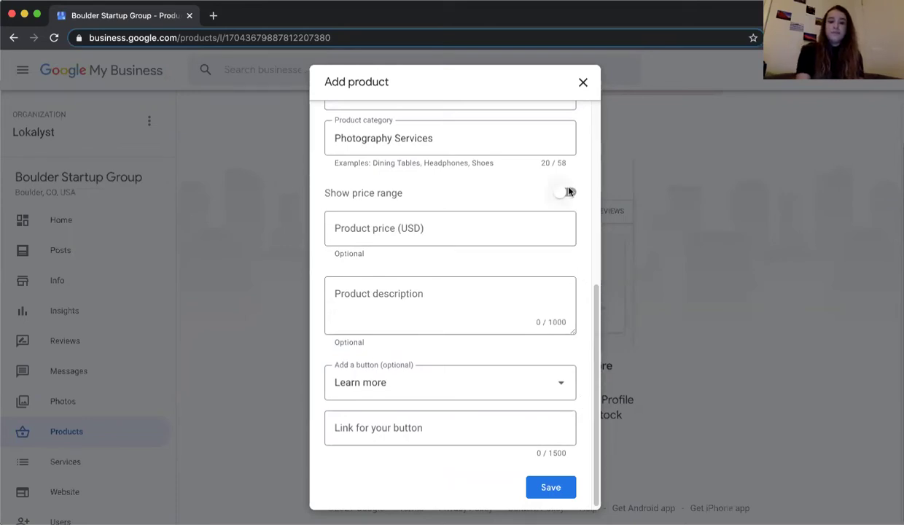
click(584, 80)
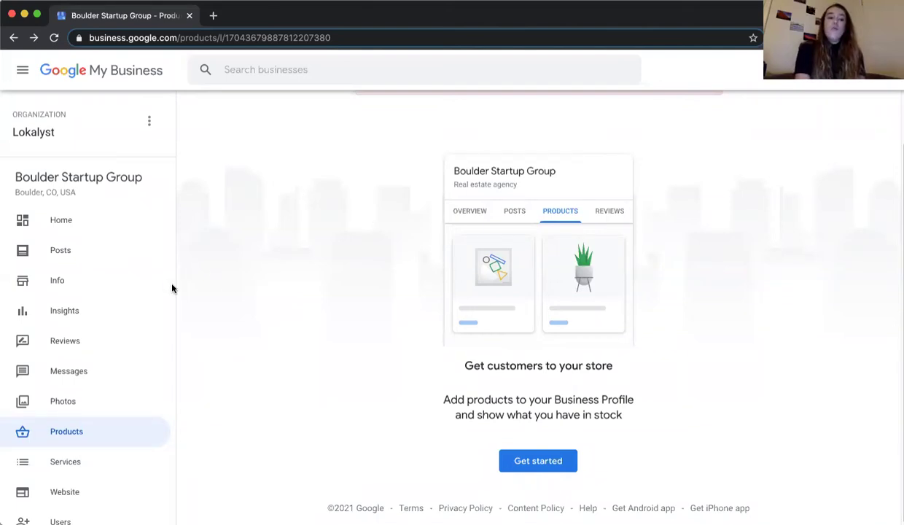
- Scroll down the empty Products page after discarding the unsaved product
scroll(152, 295, down, 2)
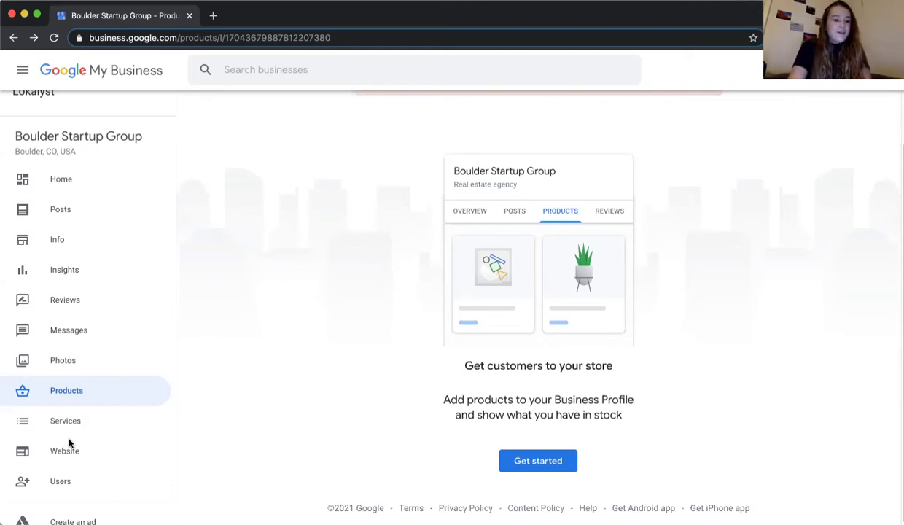
- Open Services, dismiss its prompt, and begin adding a service under Real estate agency
click(94, 425)
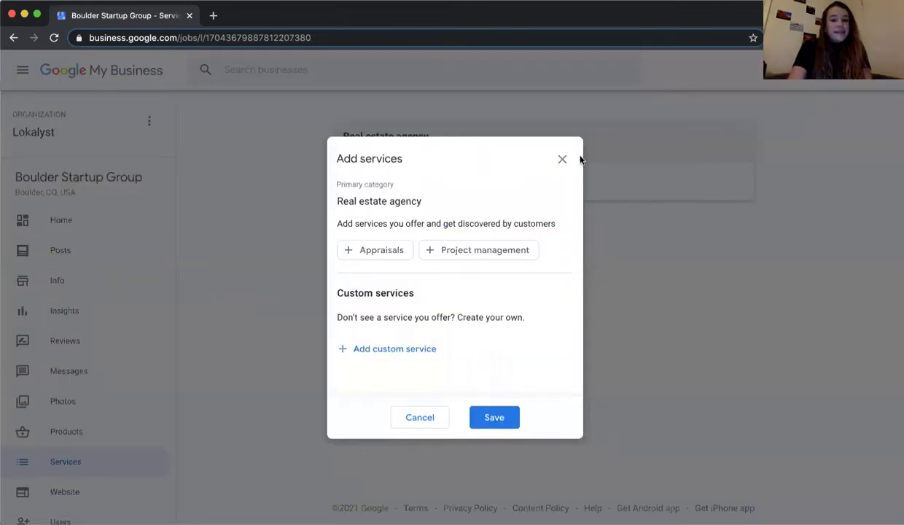
click(560, 159)
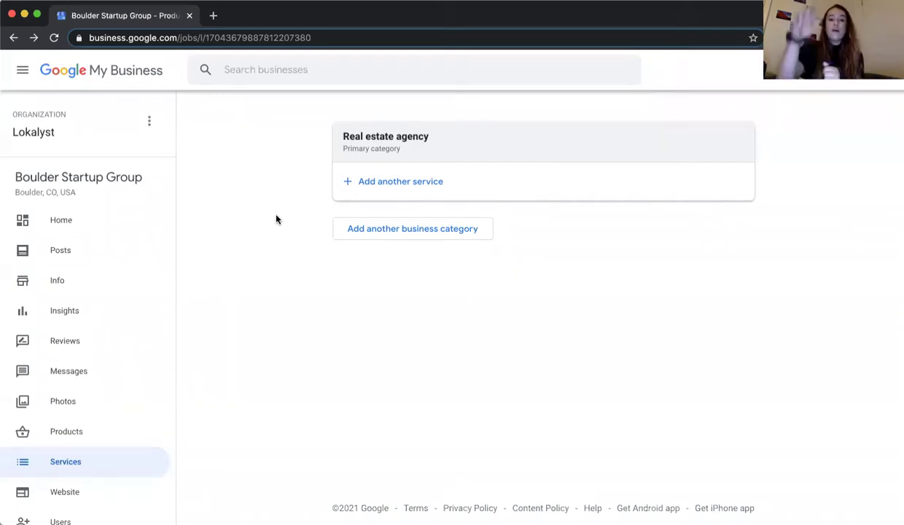
click(391, 183)
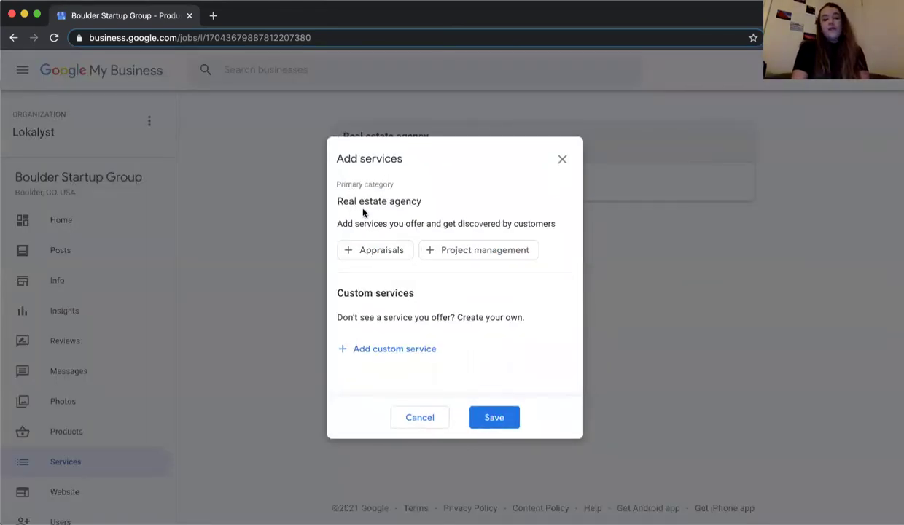
- Tick Appraisals and Project management, then add the custom service 'Real estate appraisal'
click(383, 250)
click(442, 248)
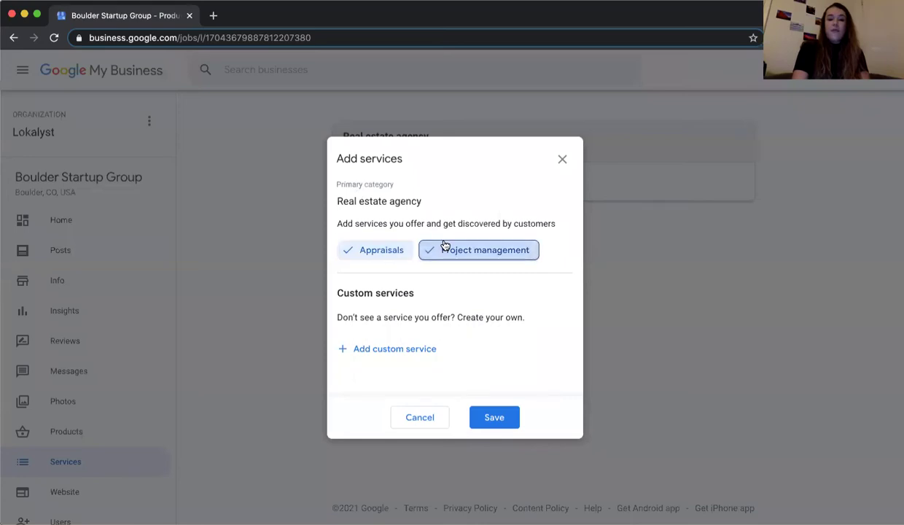
click(397, 348)
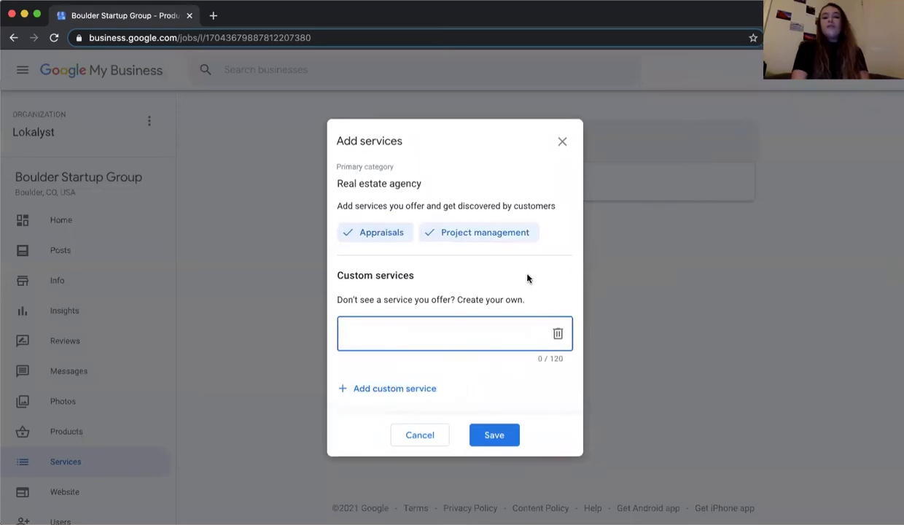
text(Real)
key(BackSpace)
key(BackSpace)
text(al estate )
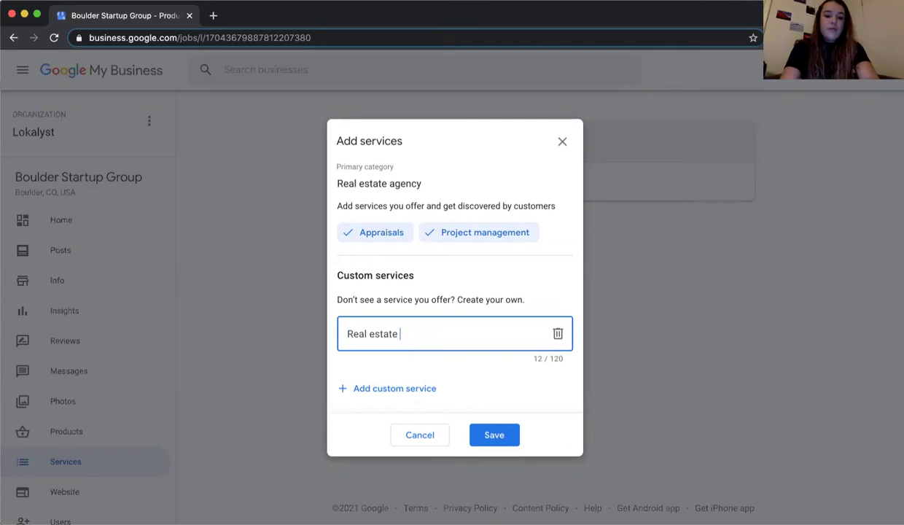
text(appraisal)
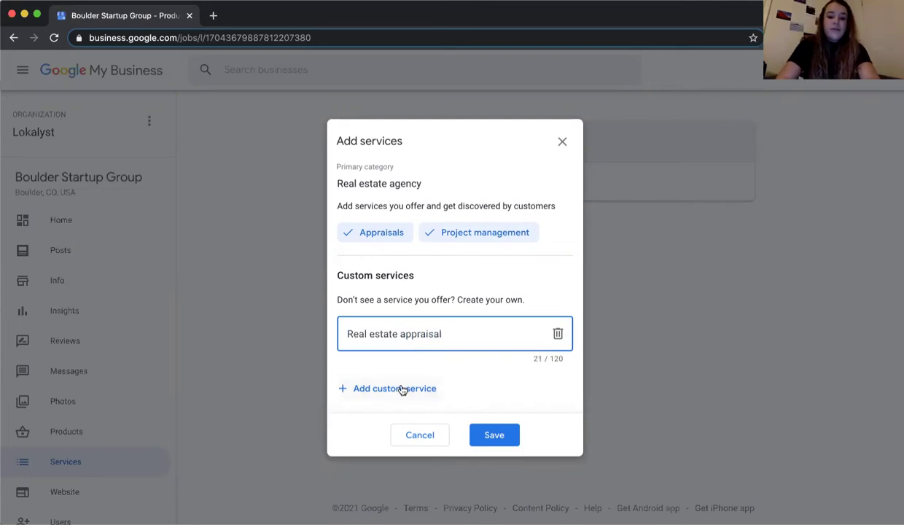
- Add a second custom service 'Real estate appraisals', fixing the misspelling with the spelling suggestion
click(399, 387)
text(Real )
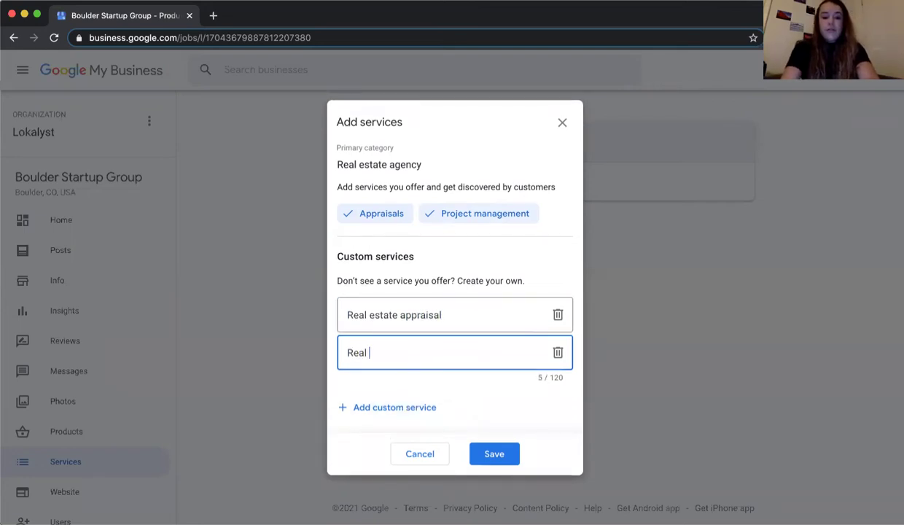
text(estate )
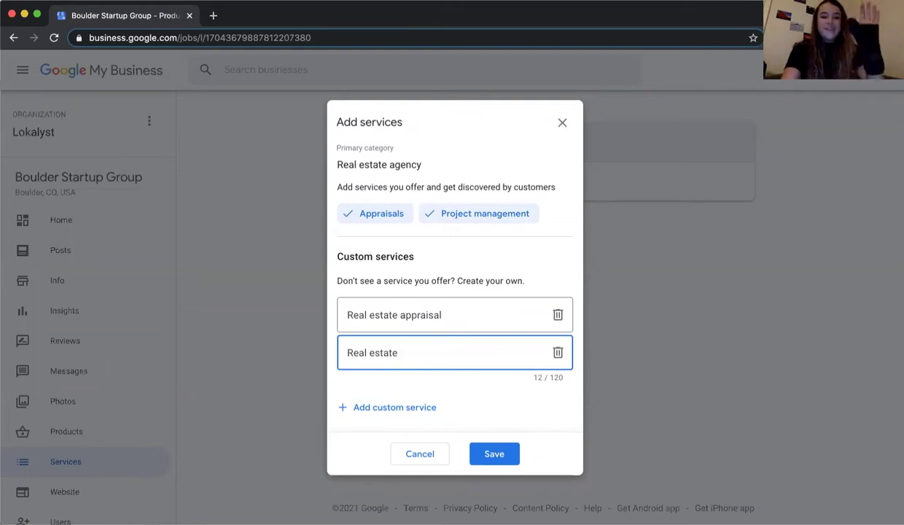
text(apprai)
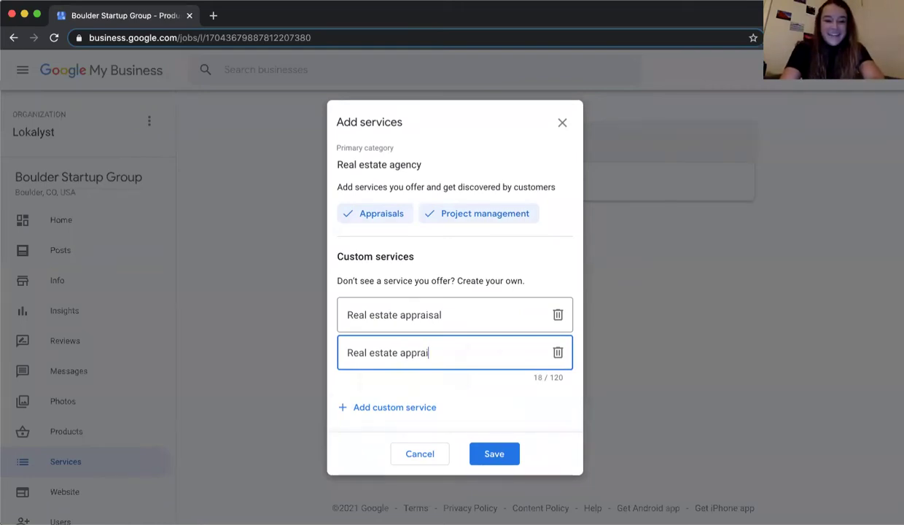
text(sails)
double_click(430, 353)
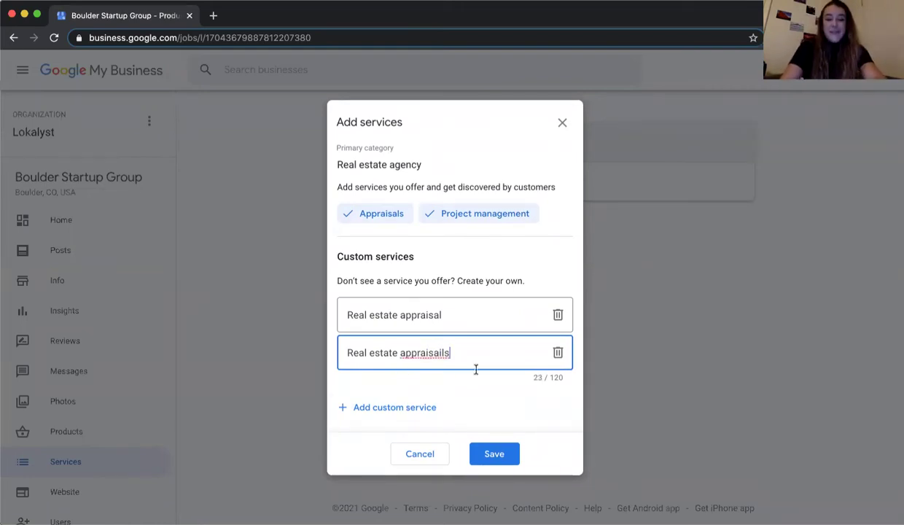
right_click(433, 357)
click(447, 311)
- Add a third custom service 'Appraisal', then close the services dialog without saving
click(396, 413)
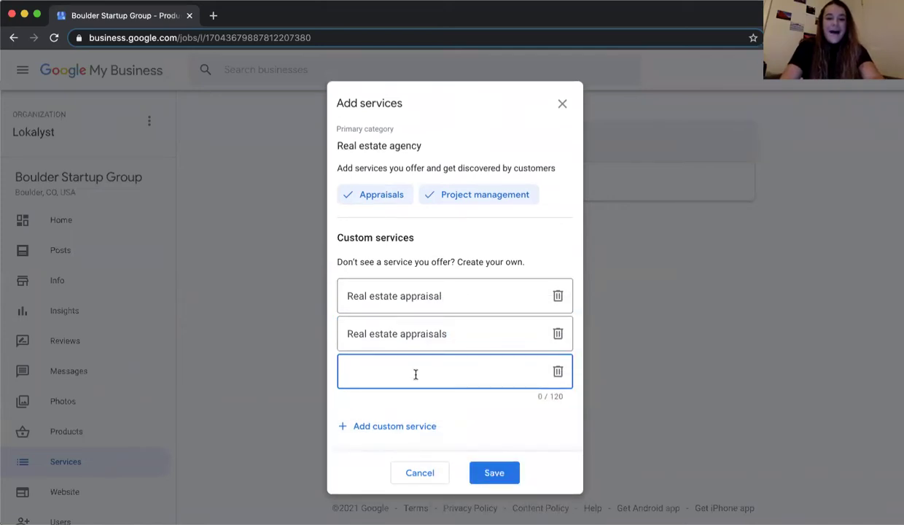
text(Appr)
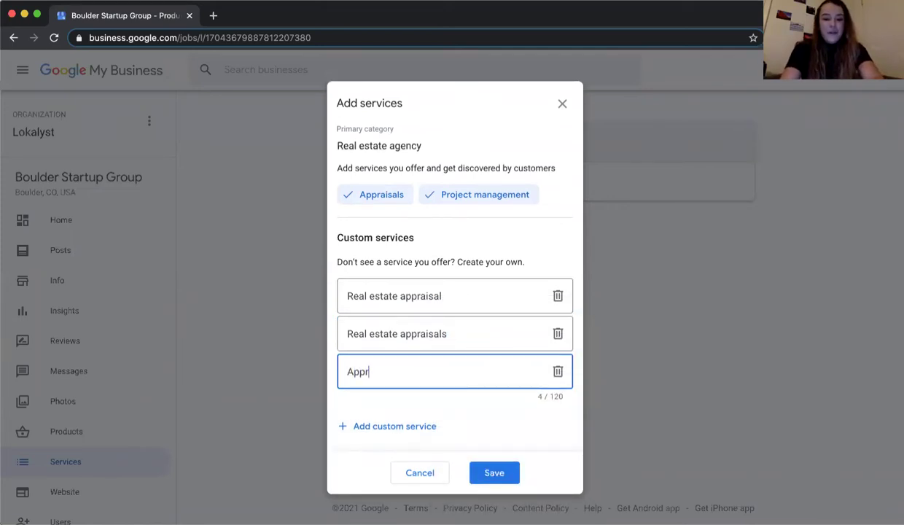
text(aisal)
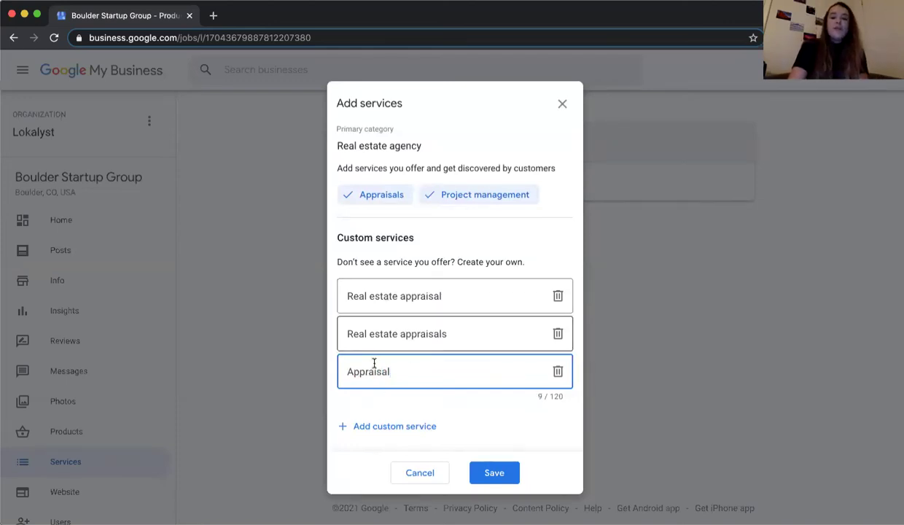
click(471, 241)
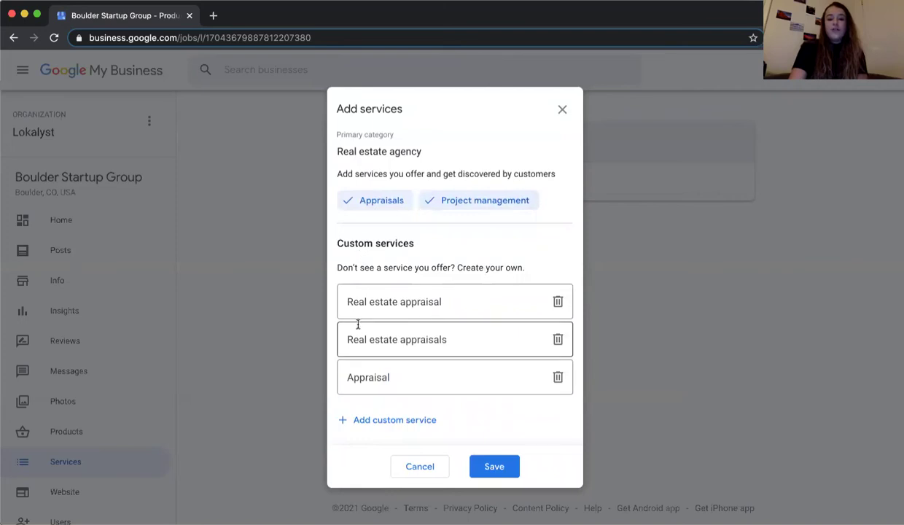
click(560, 110)
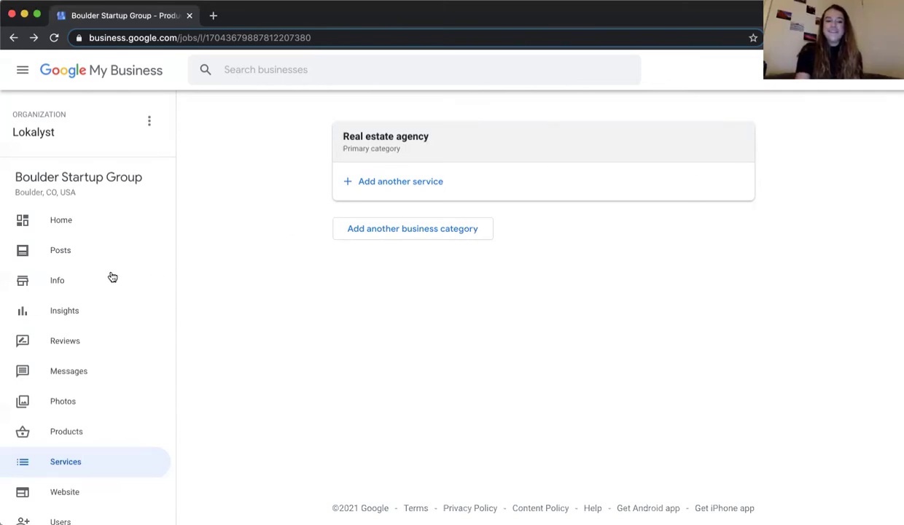
- Go to the Website page to see the unpublished site preview and boulderstartupgroup.com domain offer
scroll(112, 277, down, 2)
scroll(113, 277, up, 1)
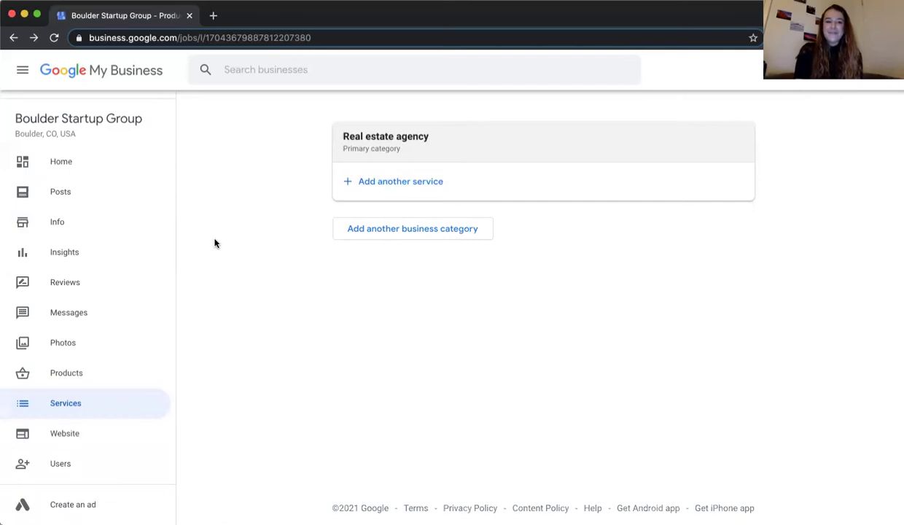
click(89, 435)
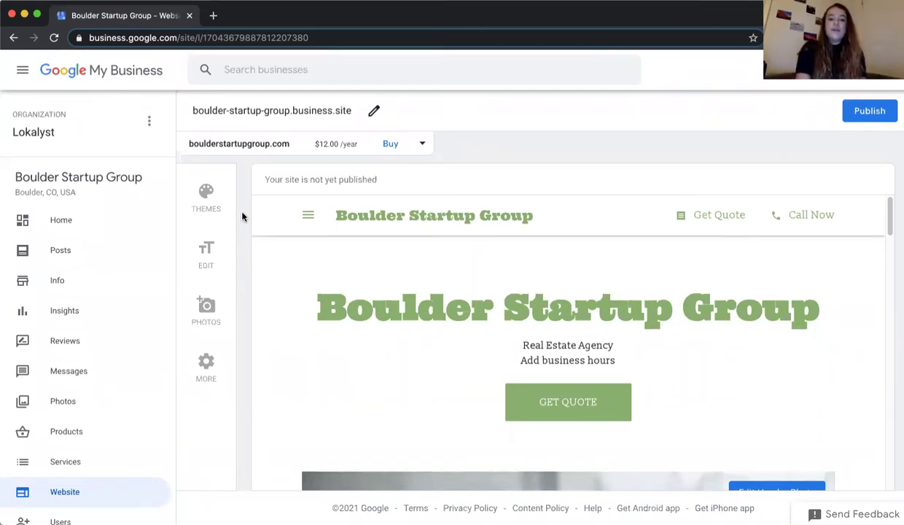
- Scroll the site preview down to Contact Us and back up toward the Get Quote header
scroll(310, 292, down, 3)
scroll(272, 338, down, 8)
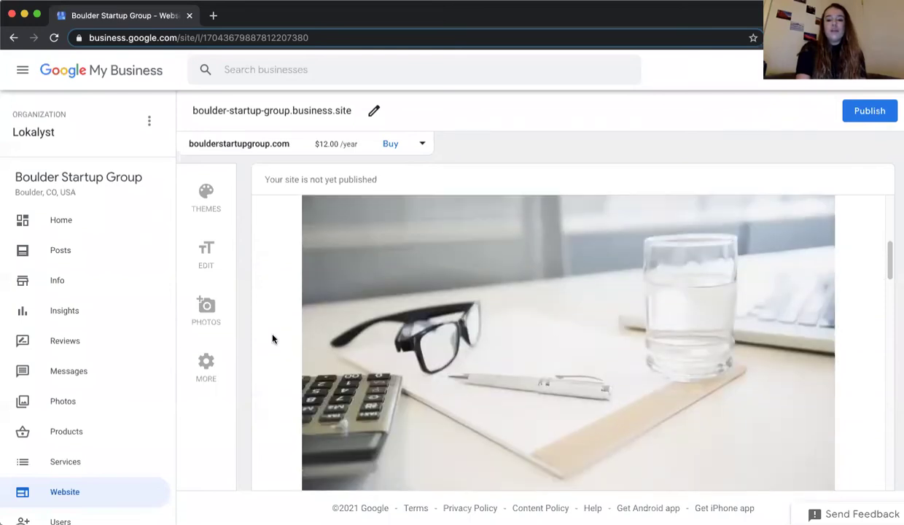
scroll(273, 338, up, 8)
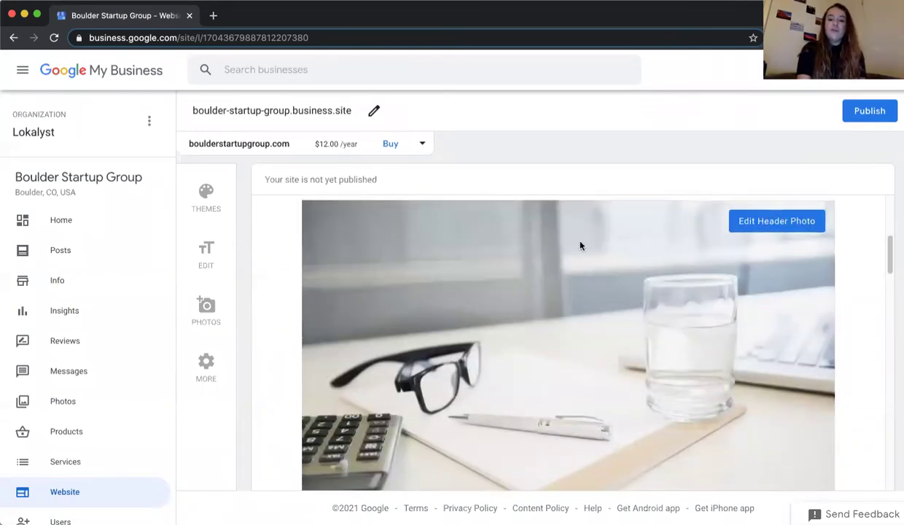
scroll(269, 304, down, 8)
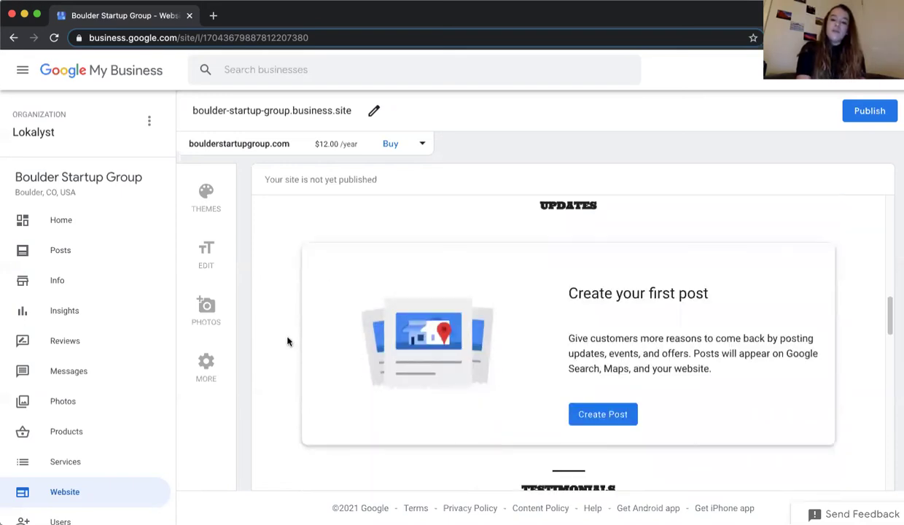
scroll(286, 341, down, 5)
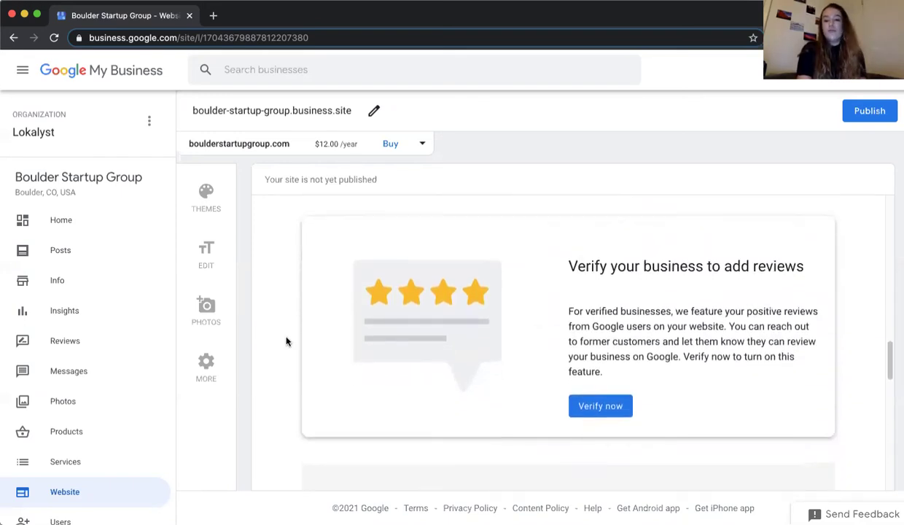
scroll(287, 342, down, 4)
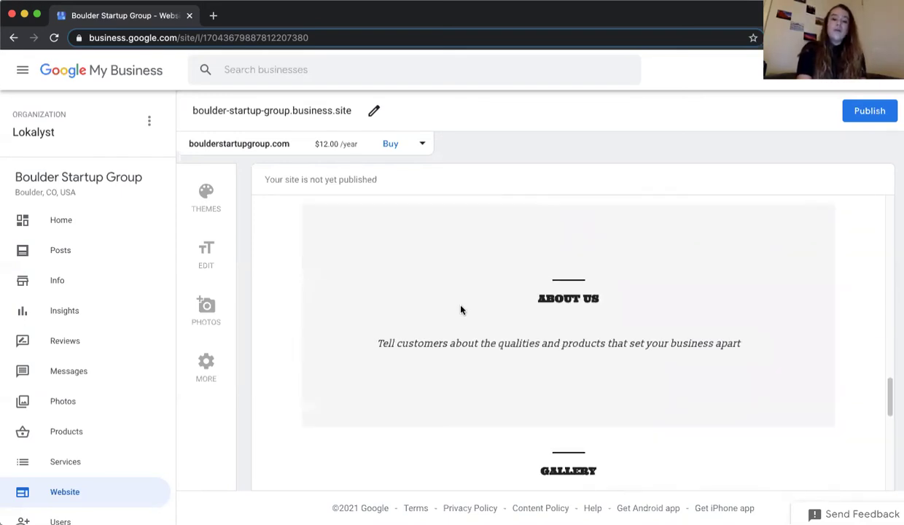
scroll(278, 302, down, 4)
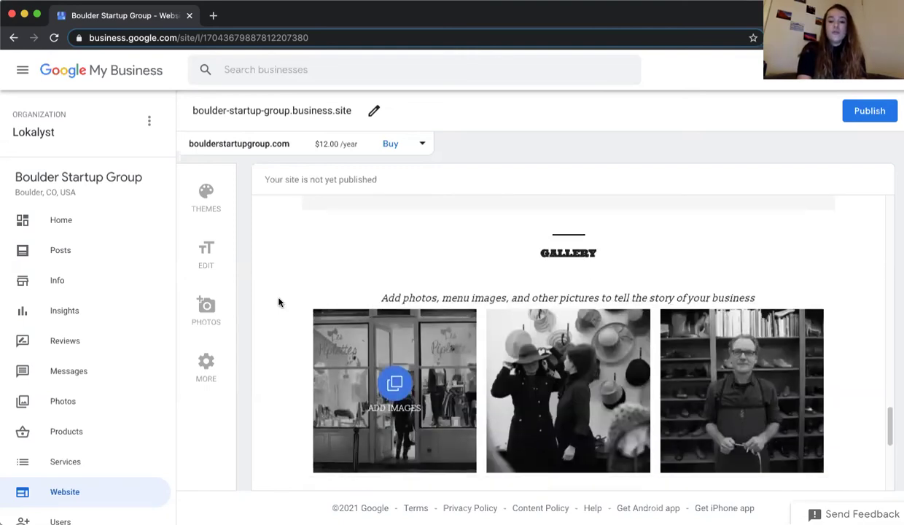
scroll(264, 359, down, 2)
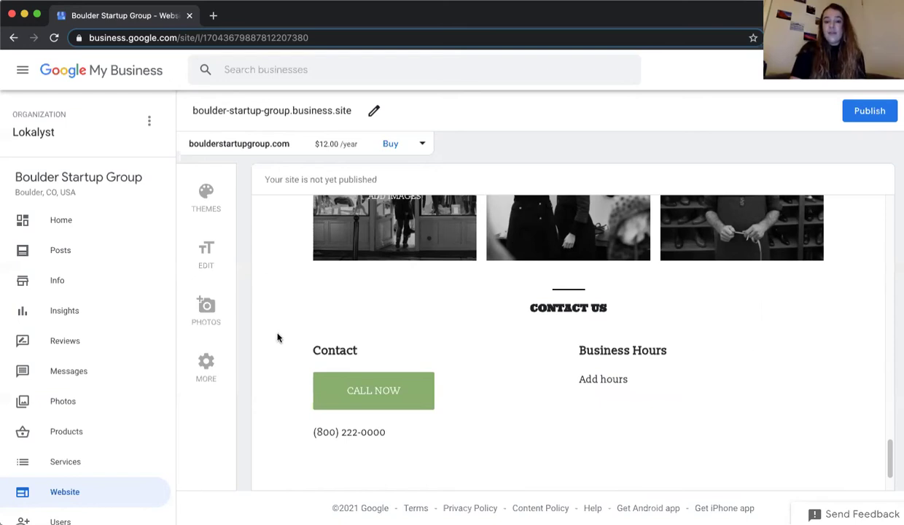
scroll(278, 337, up, 15)
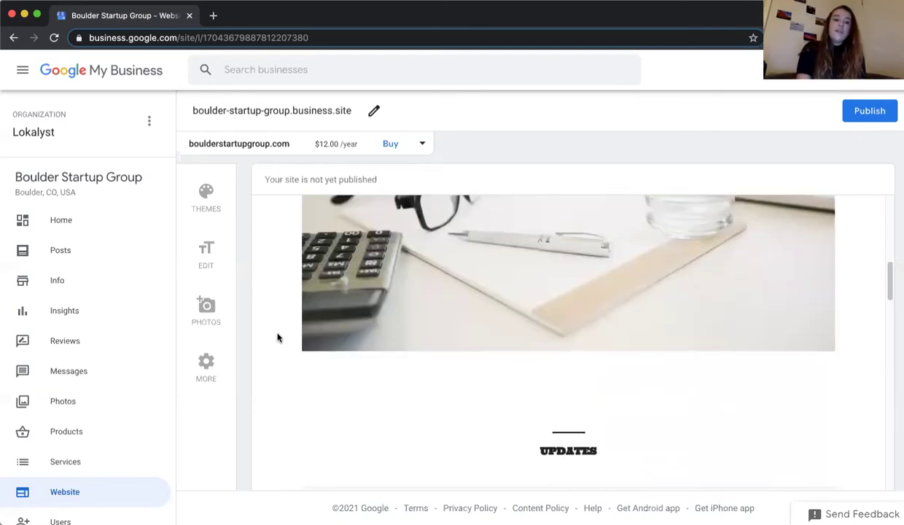
scroll(277, 338, up, 2)
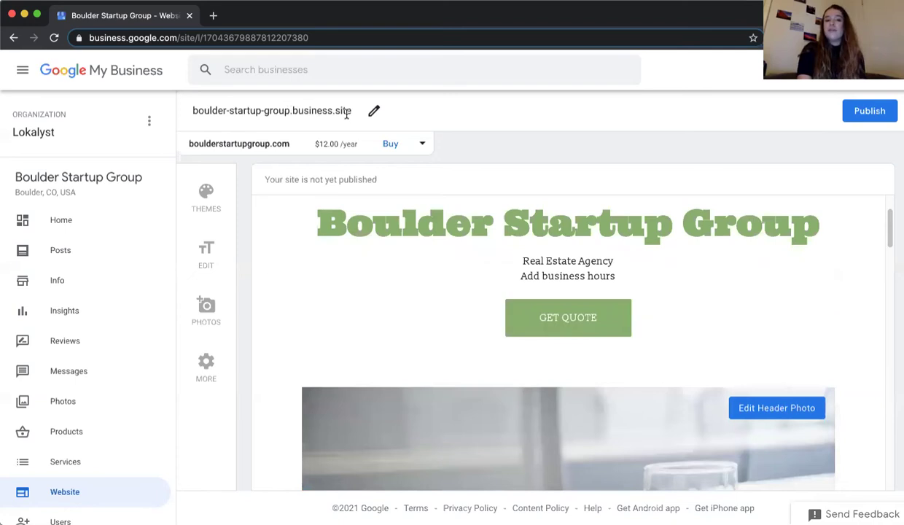
drag(290, 110, 350, 111)
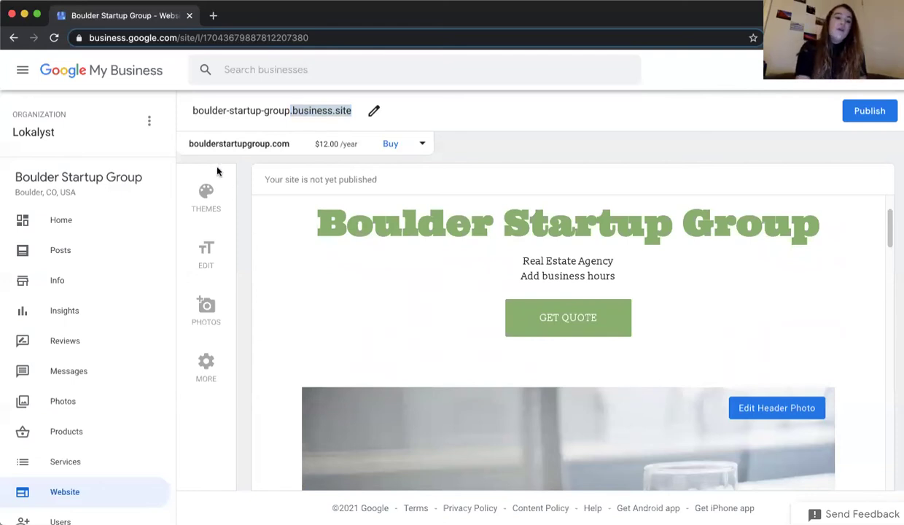
double_click(210, 144)
click(227, 142)
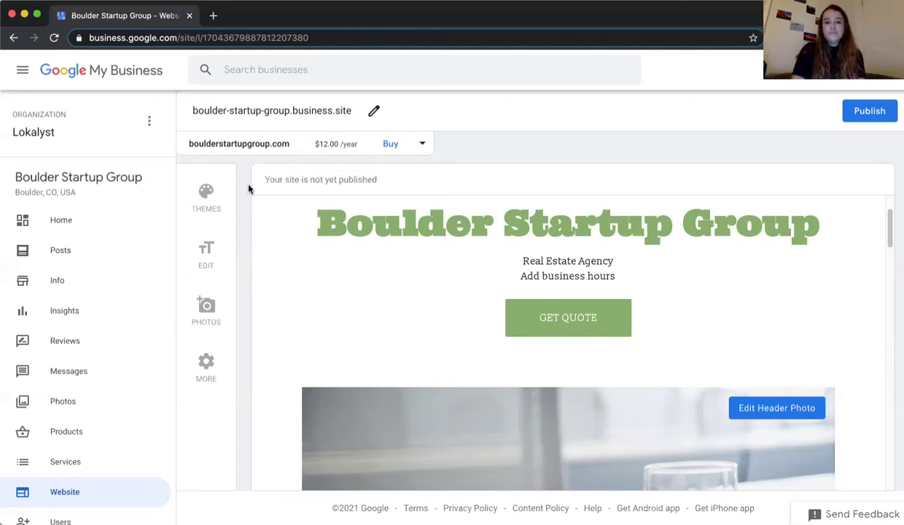
- Go from the Home dashboard to the listing's empty Posts page
click(84, 231)
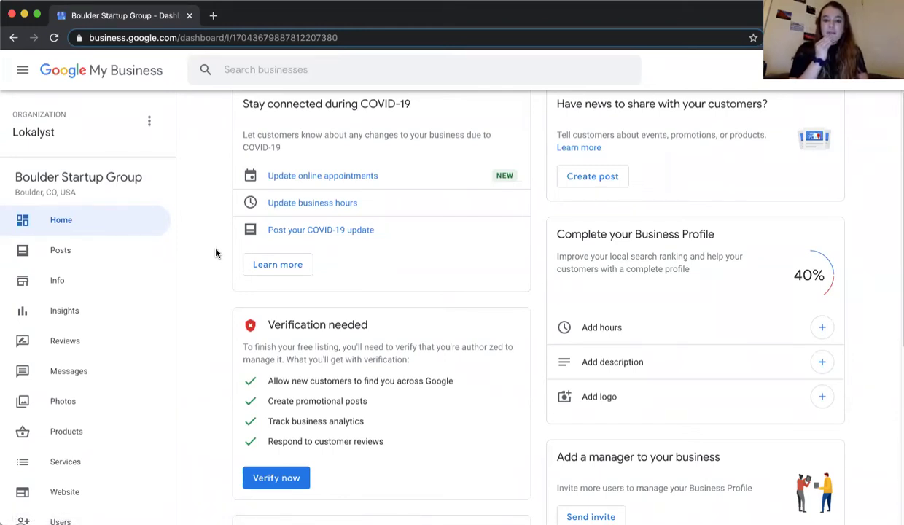
click(129, 260)
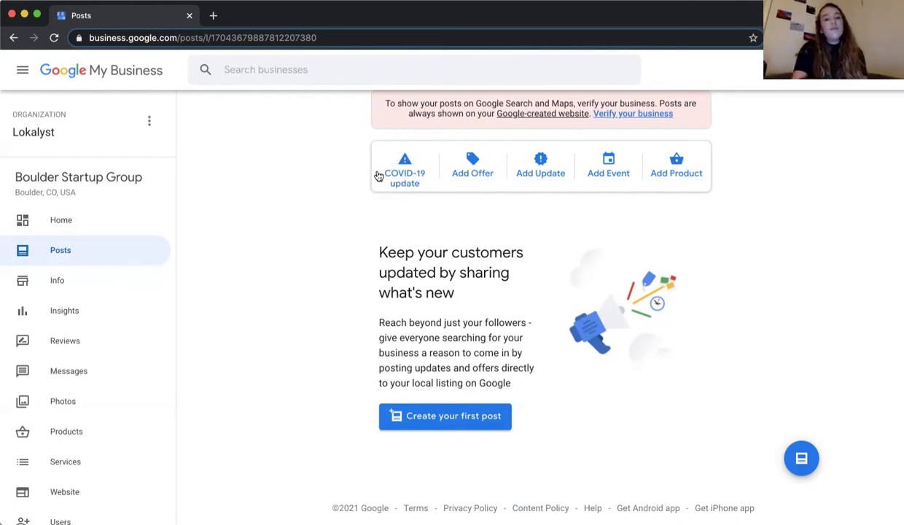
- Open the Create post dialog on the COVID-19 update type
click(392, 176)
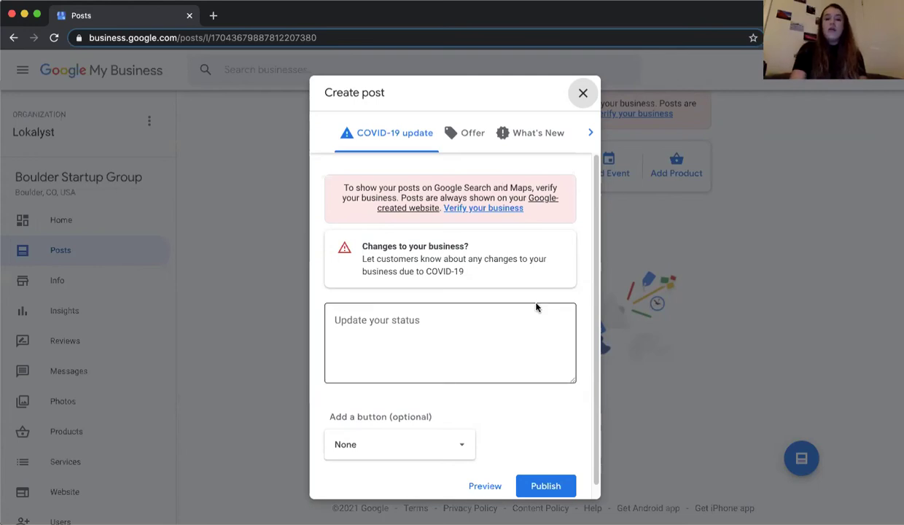
- Check the Add a button options, leave it at None, and close Create post unposted
click(414, 444)
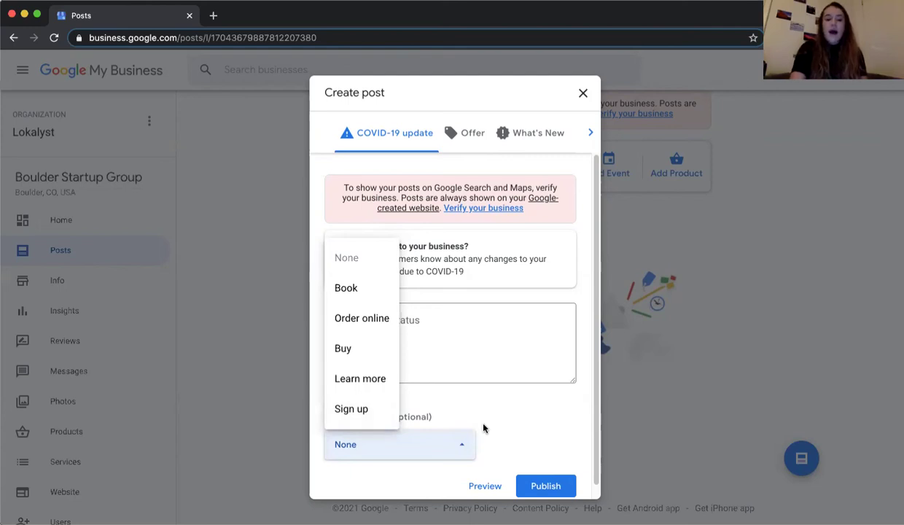
click(554, 428)
scroll(553, 428, down, 1)
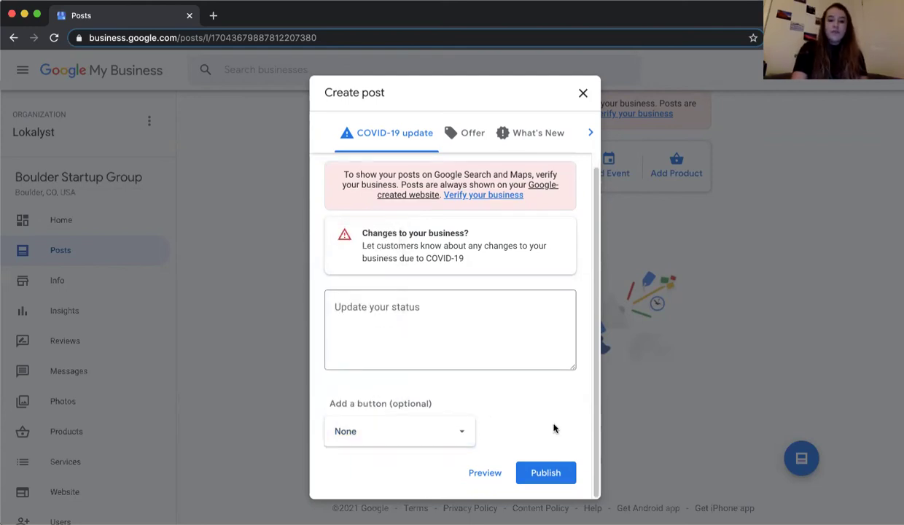
click(583, 94)
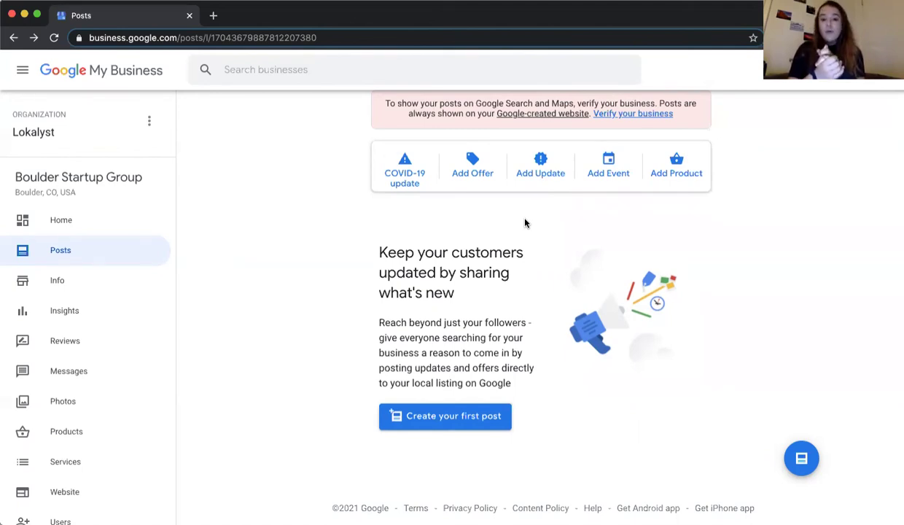
- Search Google for 'velofix dallas' in a new tab
click(215, 16)
text(ve;)
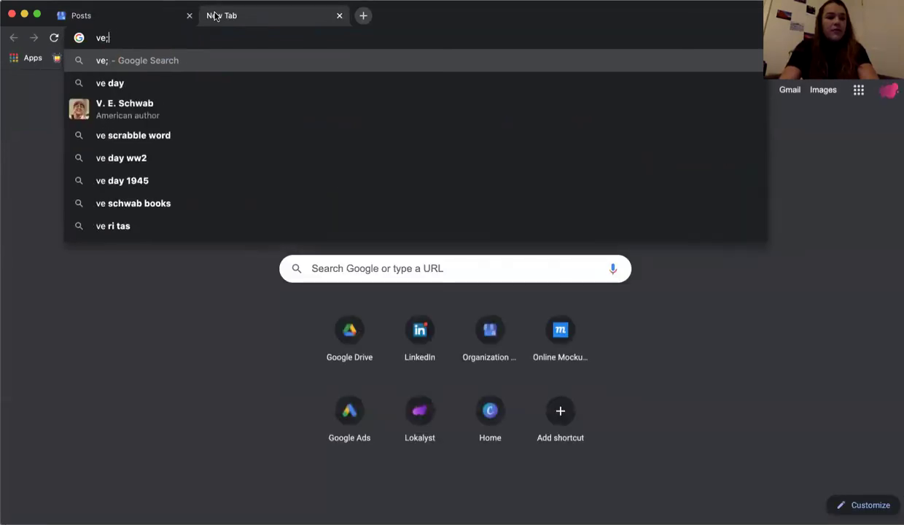
key(BackSpace)
key(BackSpace)
text(elofix dallas)
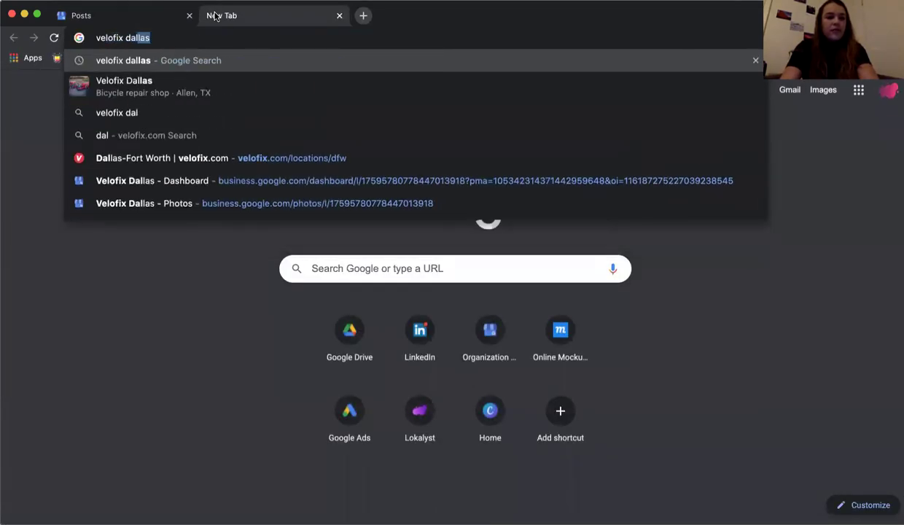
key(Return)
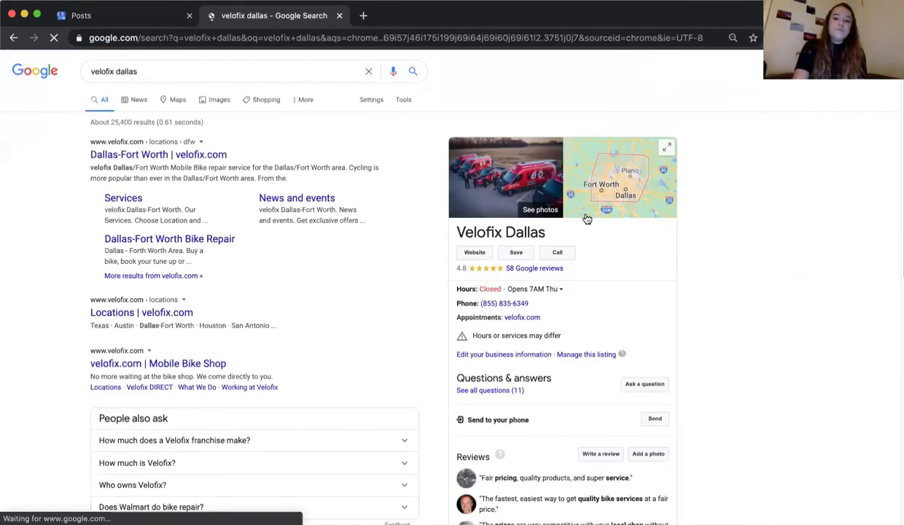
scroll(587, 219, down, 4)
scroll(587, 219, down, 5)
- Expand the From Velofix Dallas description and preview the $20 Off Major Tune Up offer
click(625, 232)
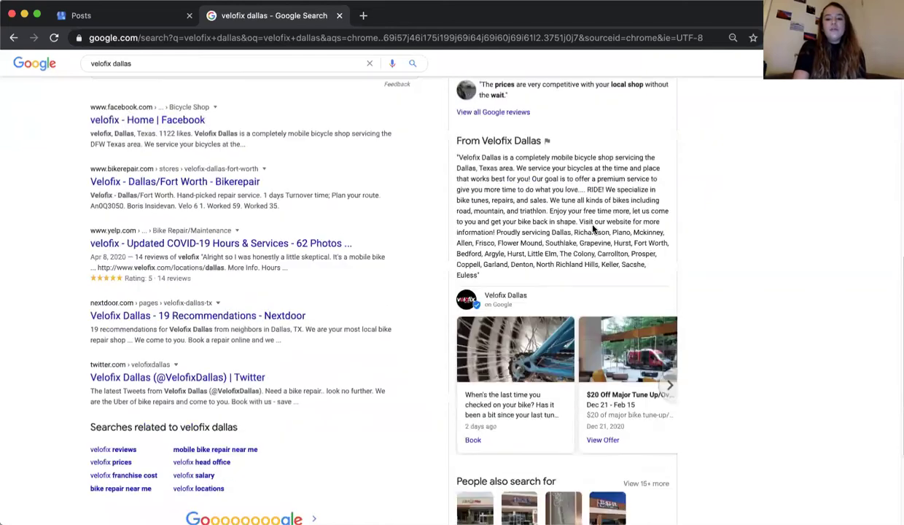
scroll(597, 228, down, 2)
scroll(617, 306, down, 1)
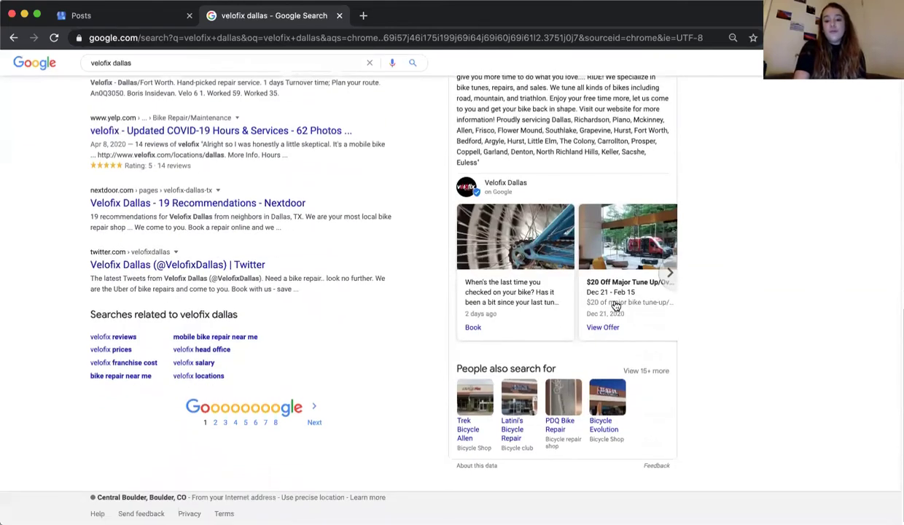
click(614, 305)
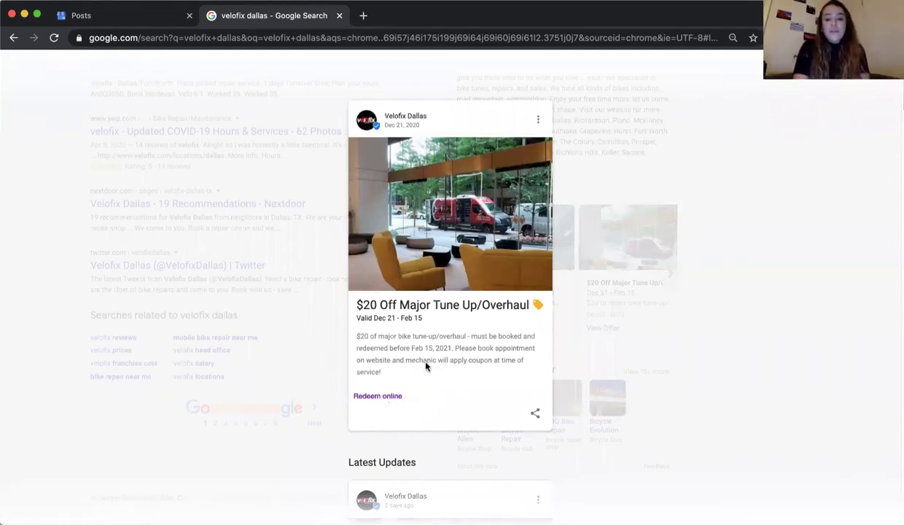
click(711, 306)
- Open the Velofix Dallas post asking when you last checked on your bike
scroll(710, 307, up, 4)
scroll(600, 203, down, 3)
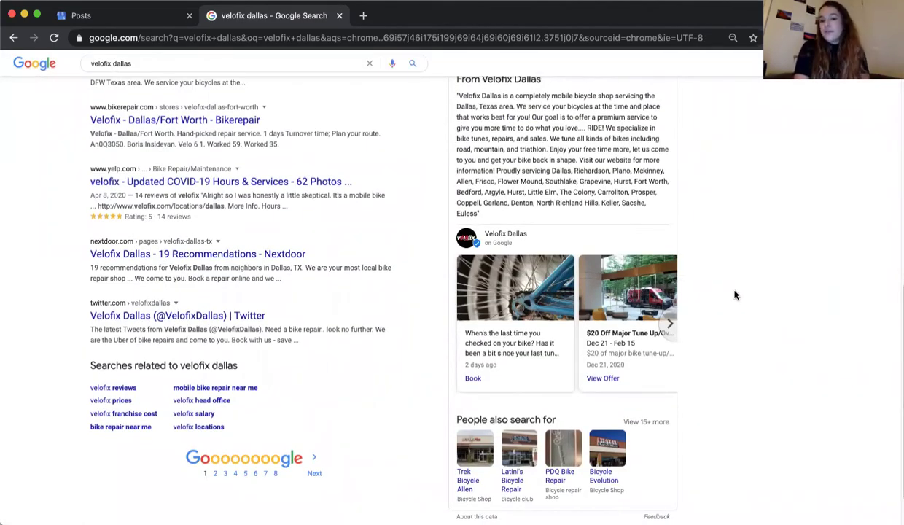
scroll(736, 294, up, 5)
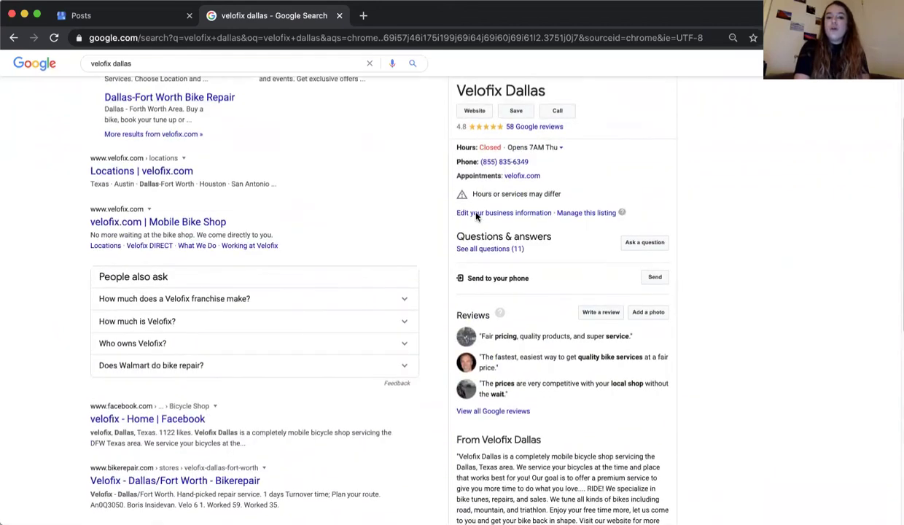
scroll(696, 263, down, 3)
scroll(696, 263, down, 3)
click(481, 291)
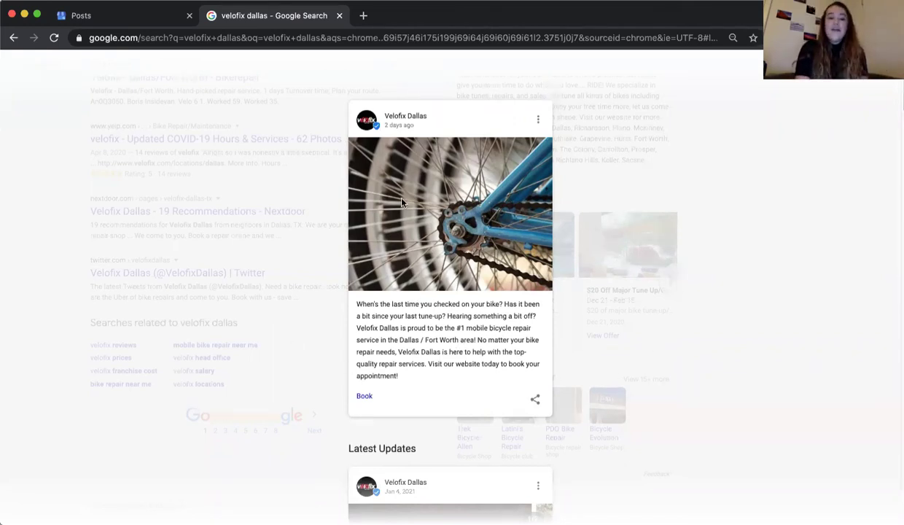
- Browse all of Velofix Dallas's latest updates through the posts carousel, then close them
click(755, 303)
click(669, 284)
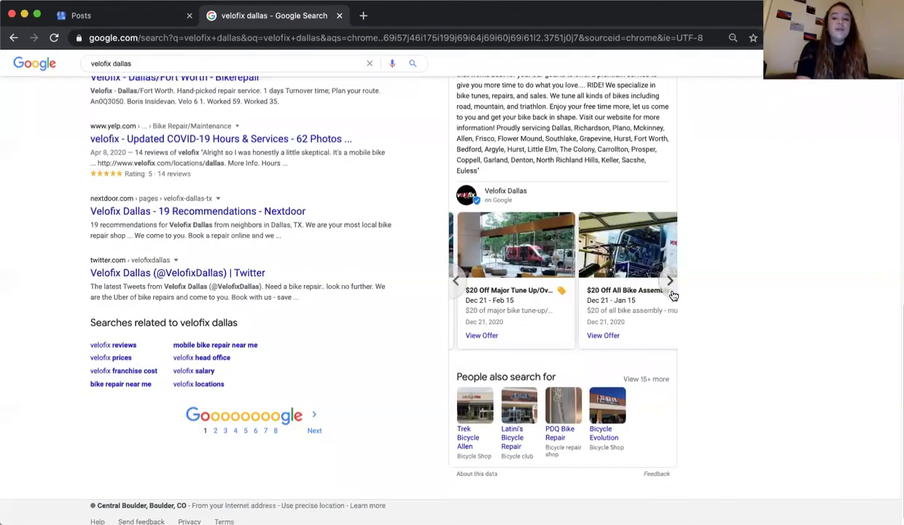
click(670, 287)
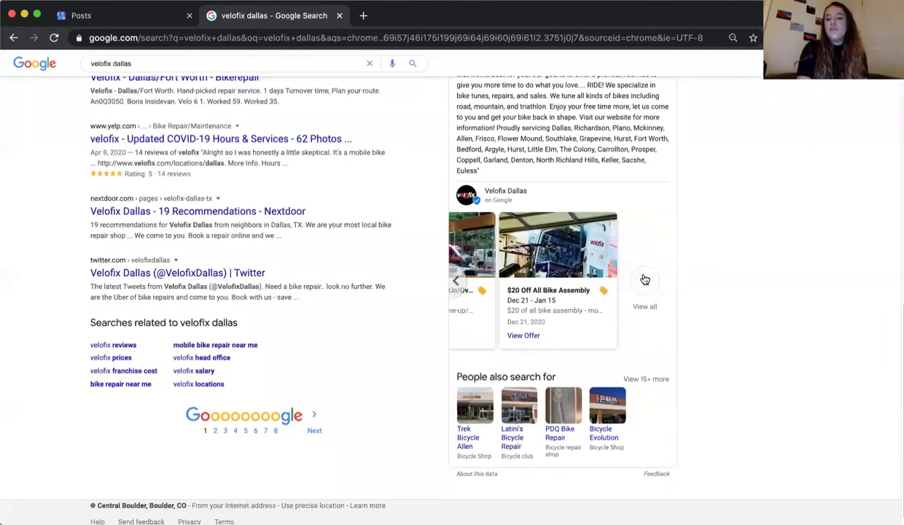
click(643, 280)
scroll(483, 327, down, 5)
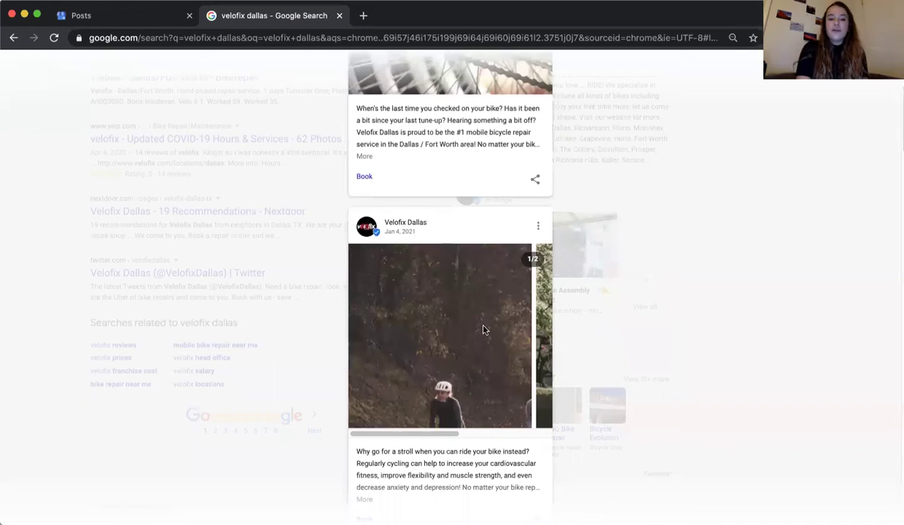
scroll(494, 260, right, 3)
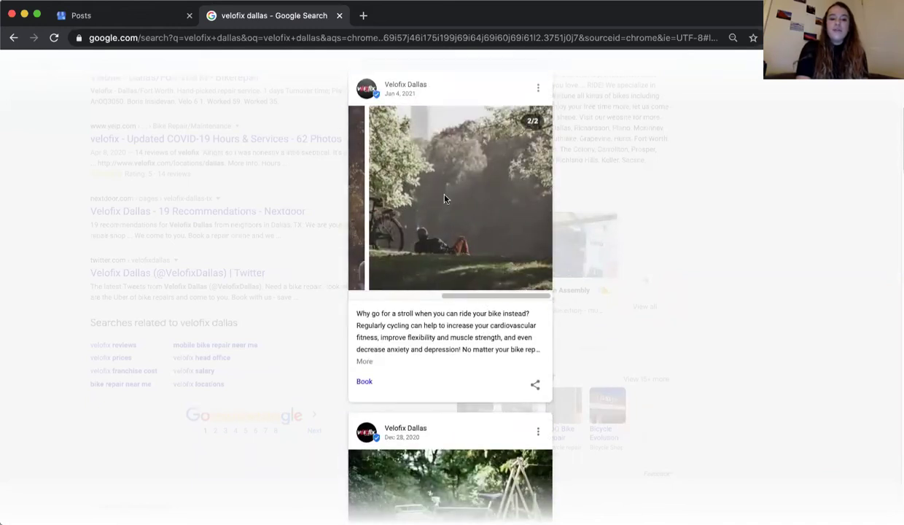
scroll(486, 232, down, 1)
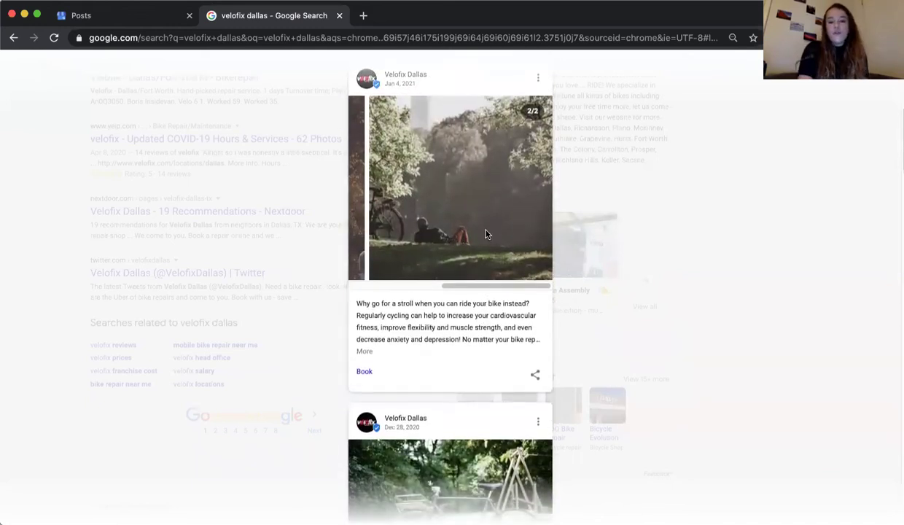
scroll(487, 234, down, 5)
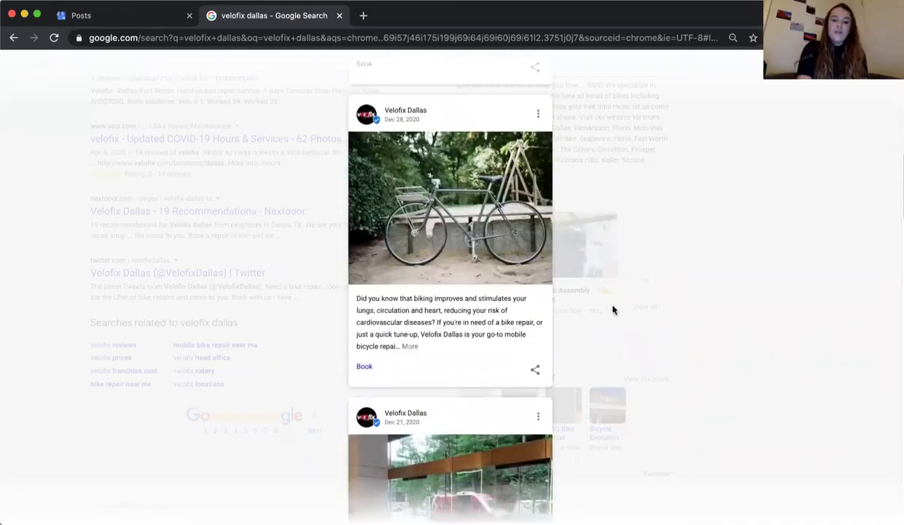
click(697, 334)
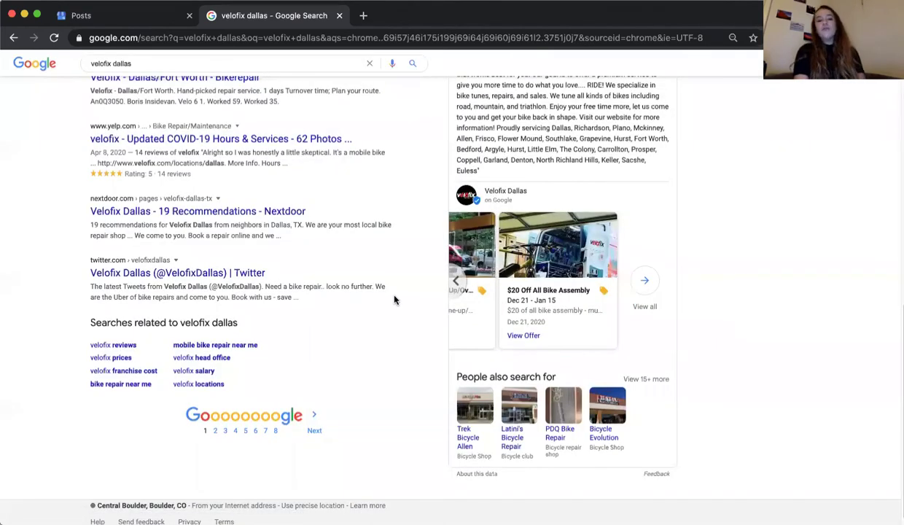
- Move the posts carousel back to its start and open the newest bike check-up post
click(460, 284)
click(452, 285)
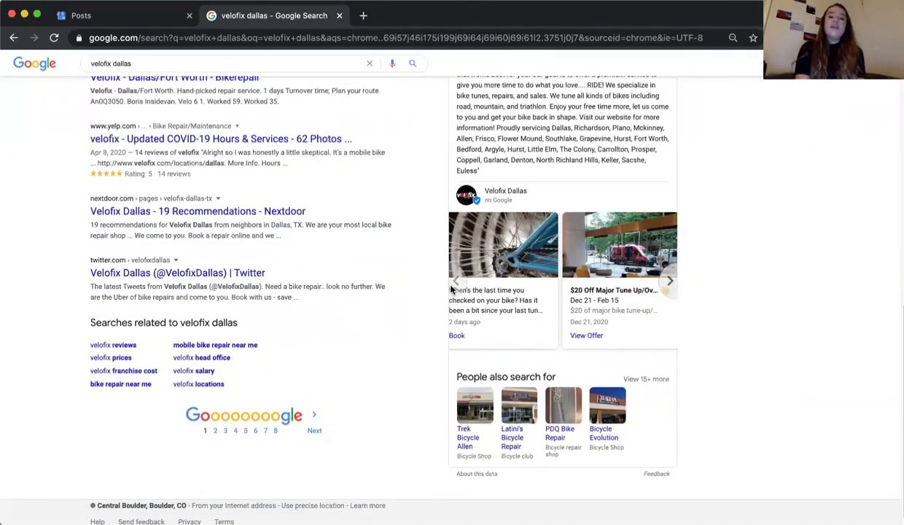
click(496, 307)
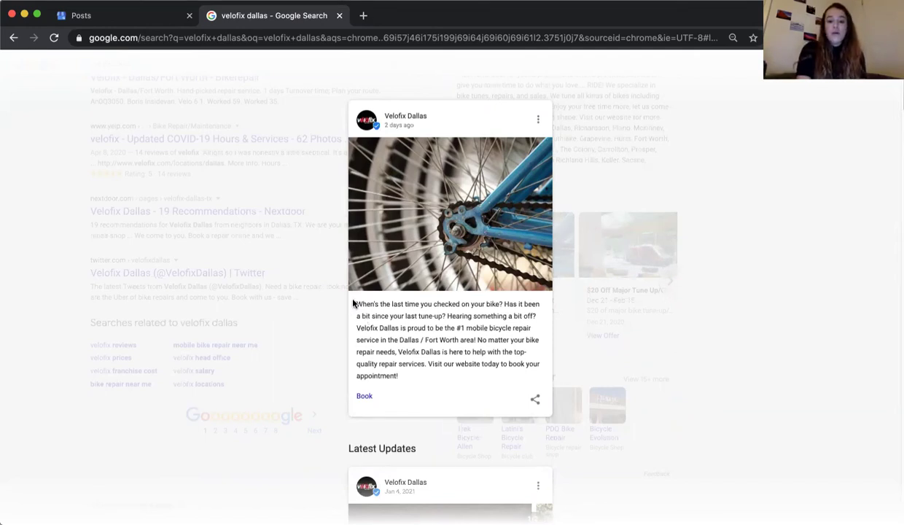
- Highlight and deselect the post's opening sentences, then close the expanded Velofix post
drag(353, 304, 424, 364)
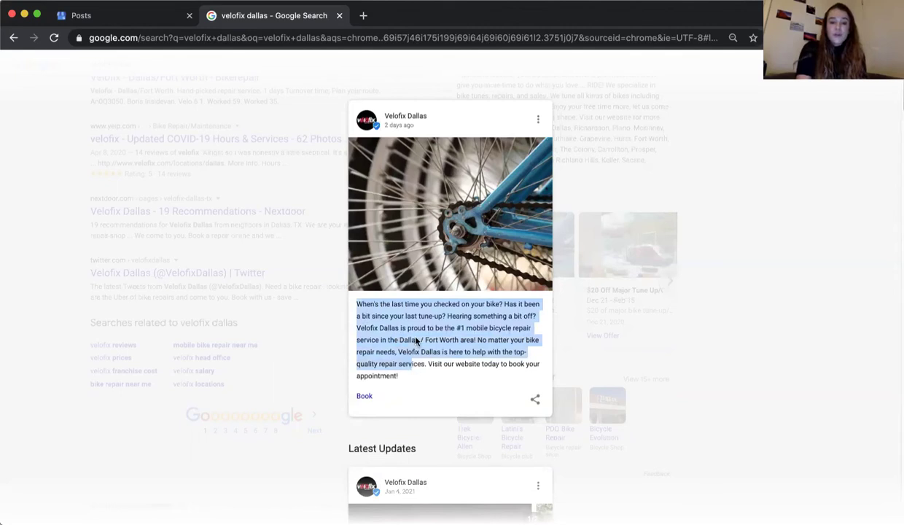
click(417, 341)
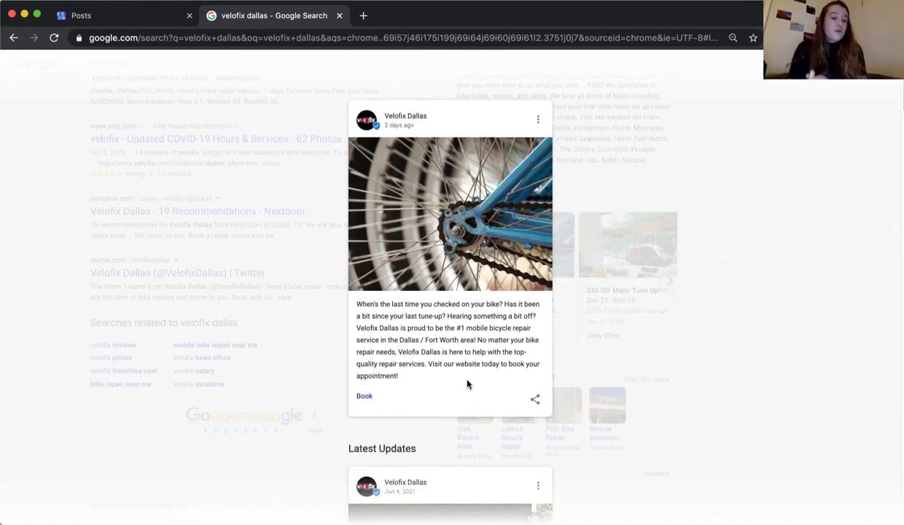
click(691, 286)
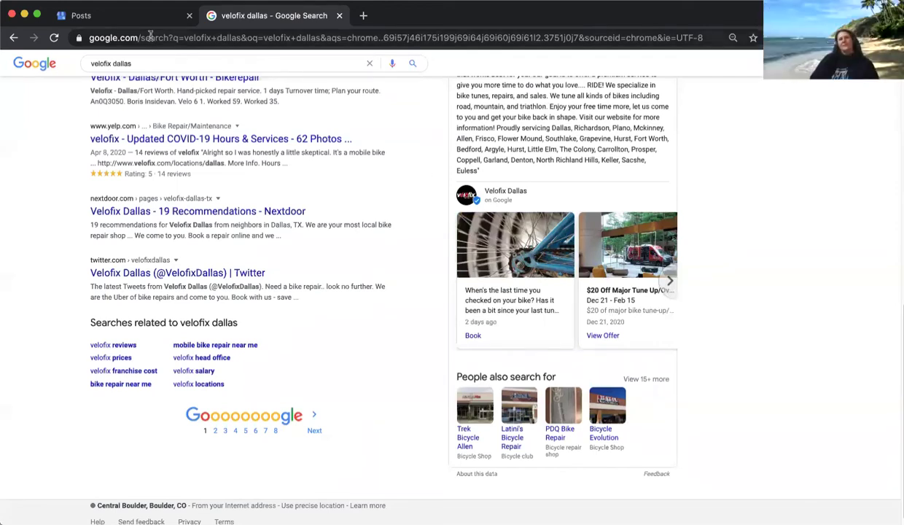
- Back on the Posts page, open a new What's New update post form
click(132, 21)
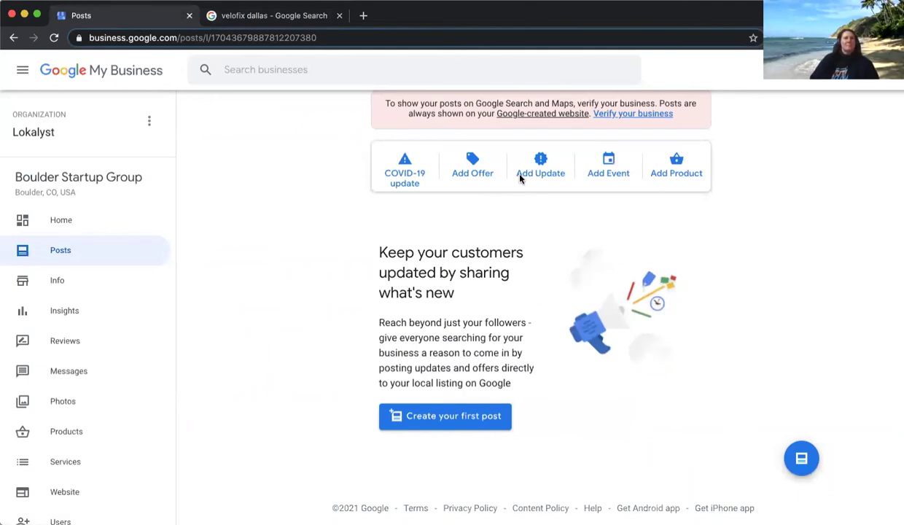
click(521, 174)
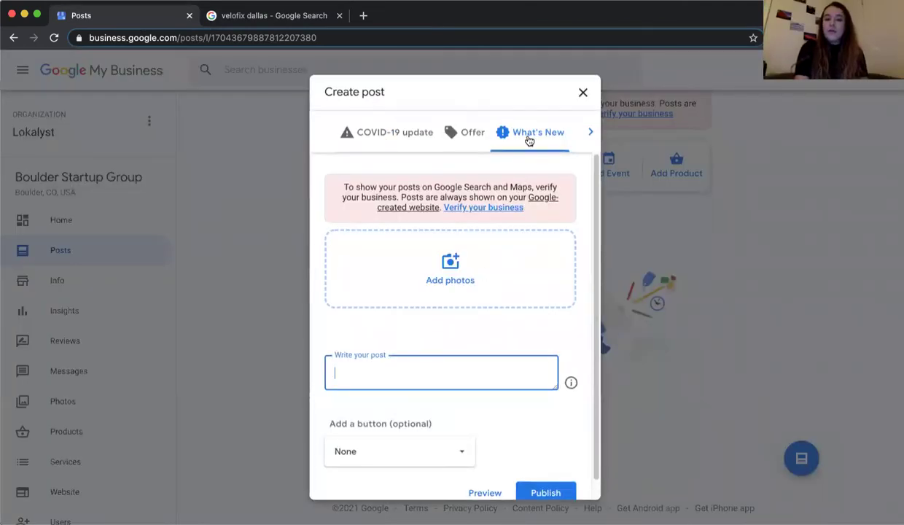
click(583, 94)
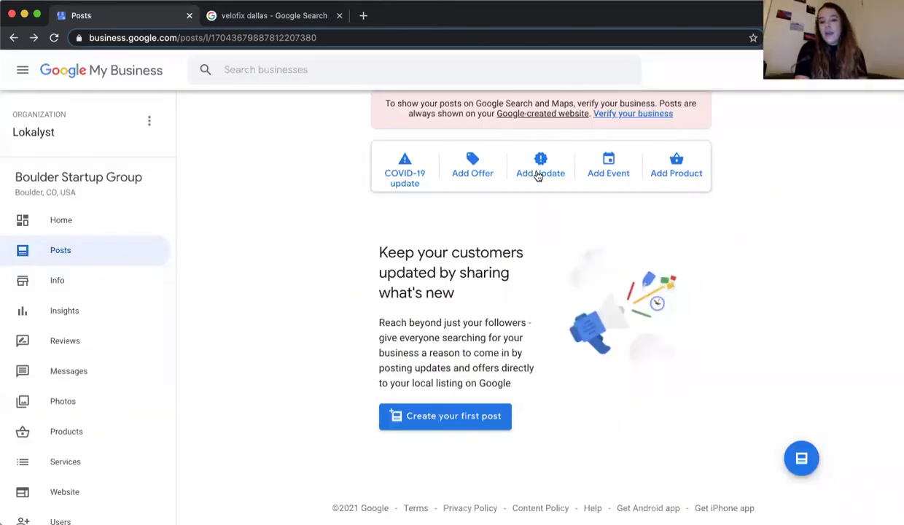
click(538, 175)
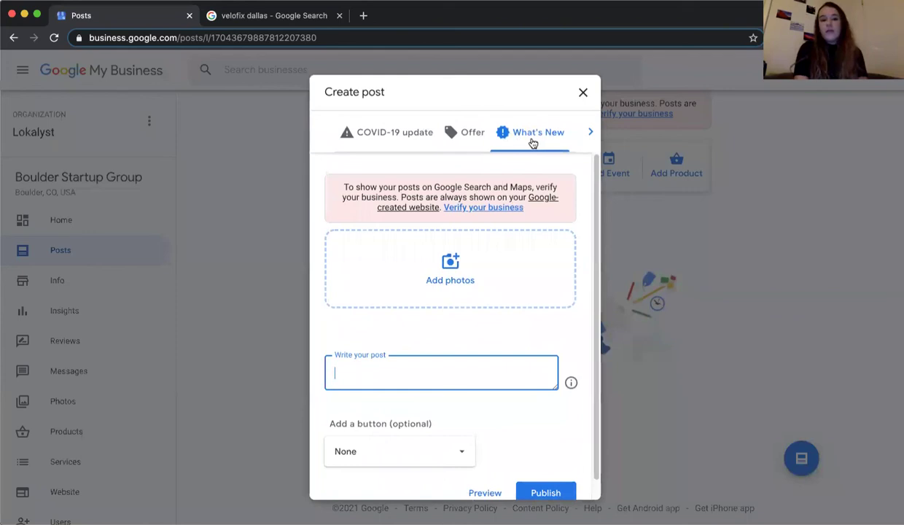
- Review the call-to-action button choices, keeping the button set to None
click(558, 323)
scroll(558, 323, down, 1)
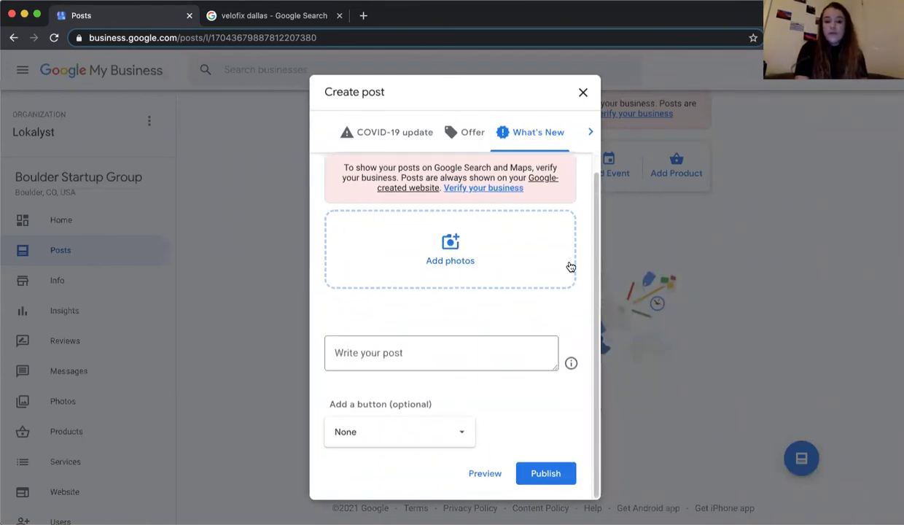
click(389, 430)
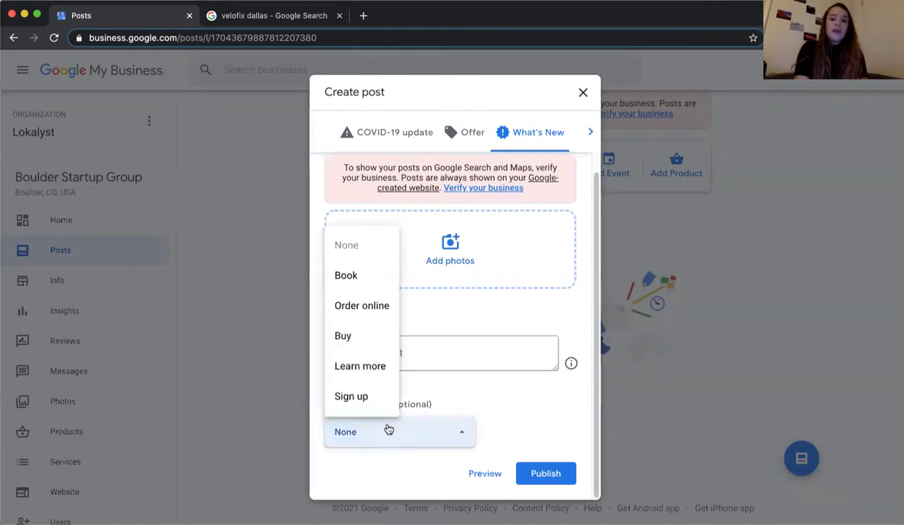
click(530, 409)
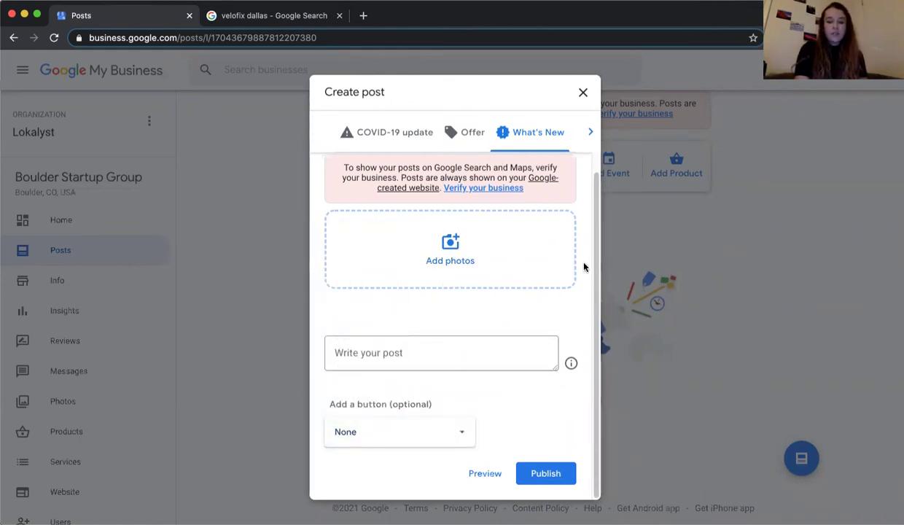
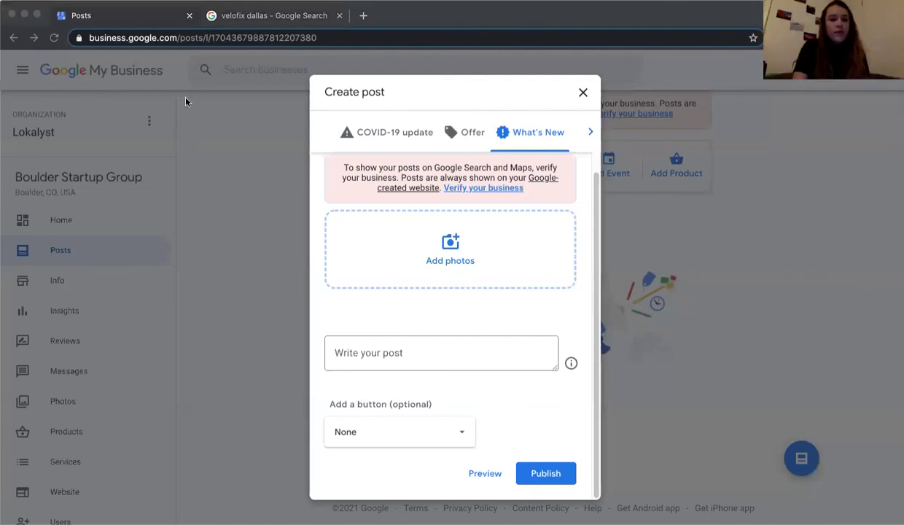
- Give the What's New post a Learn more button
click(564, 236)
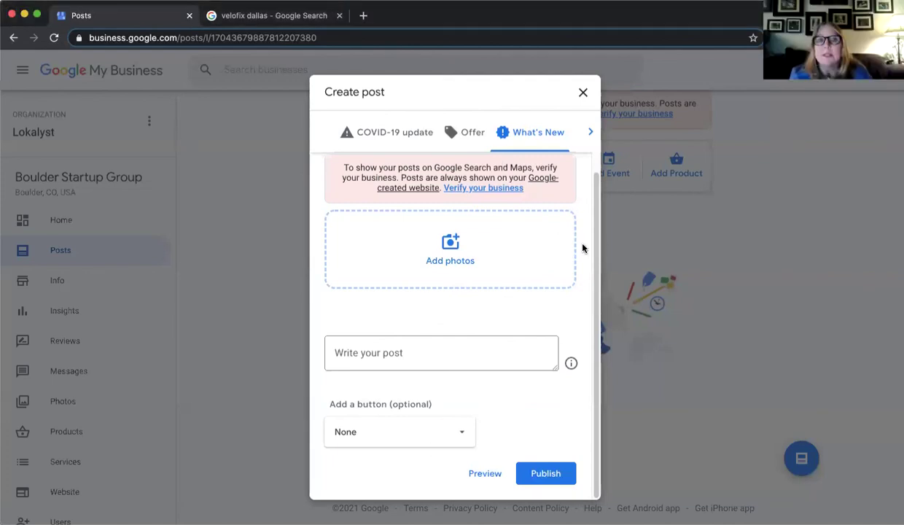
scroll(563, 235, up, 1)
scroll(586, 317, down, 1)
scroll(585, 317, up, 1)
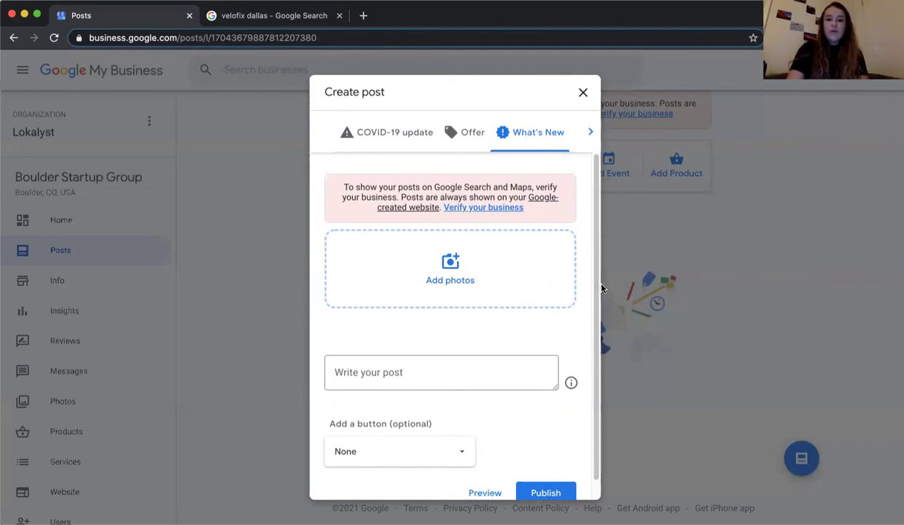
scroll(578, 325, down, 1)
click(432, 430)
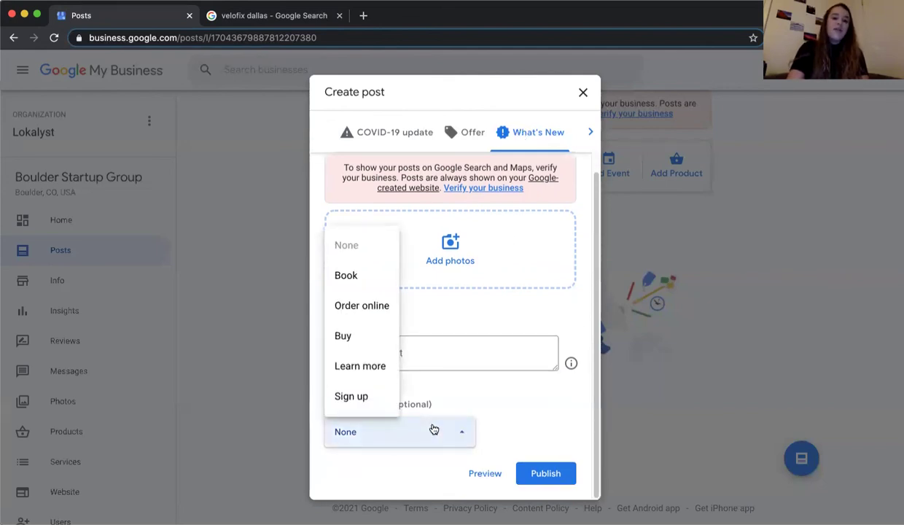
click(375, 372)
scroll(452, 399, down, 2)
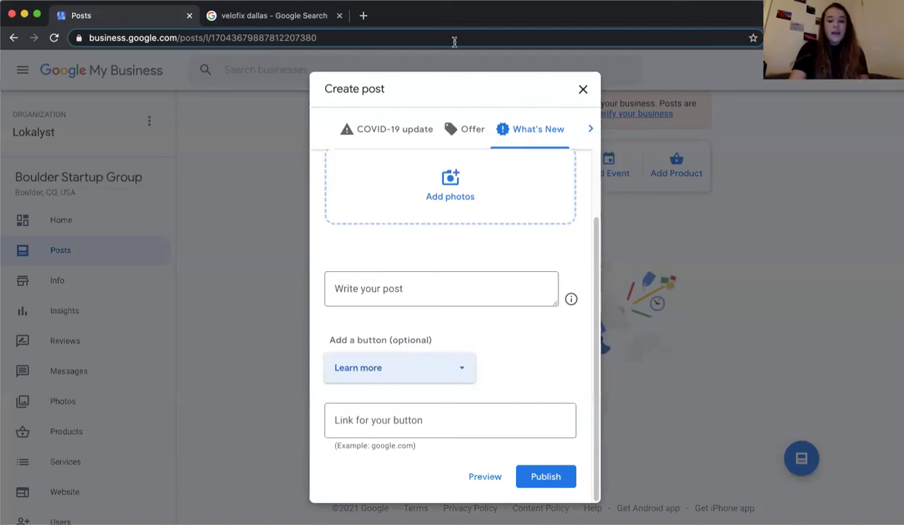
- Switch the post type to Offer, showing the offer title and date fields
click(466, 129)
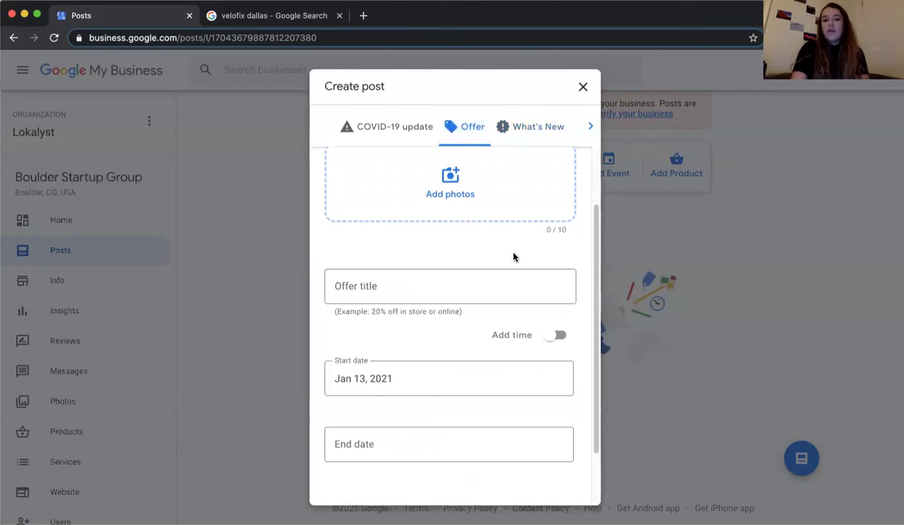
click(538, 129)
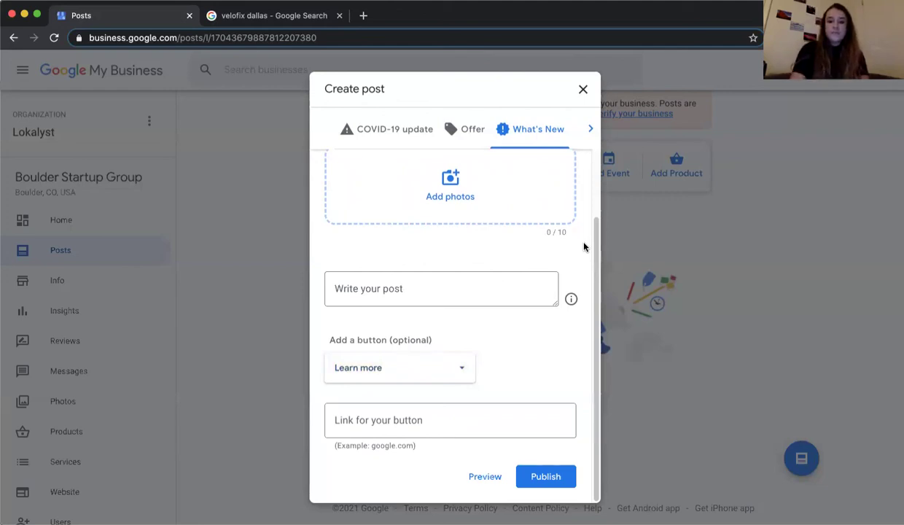
scroll(583, 248, up, 2)
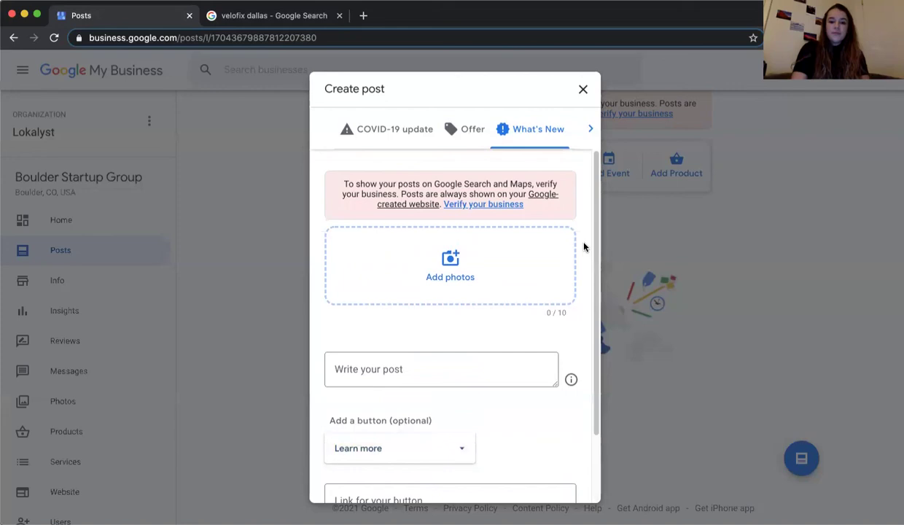
scroll(583, 247, down, 2)
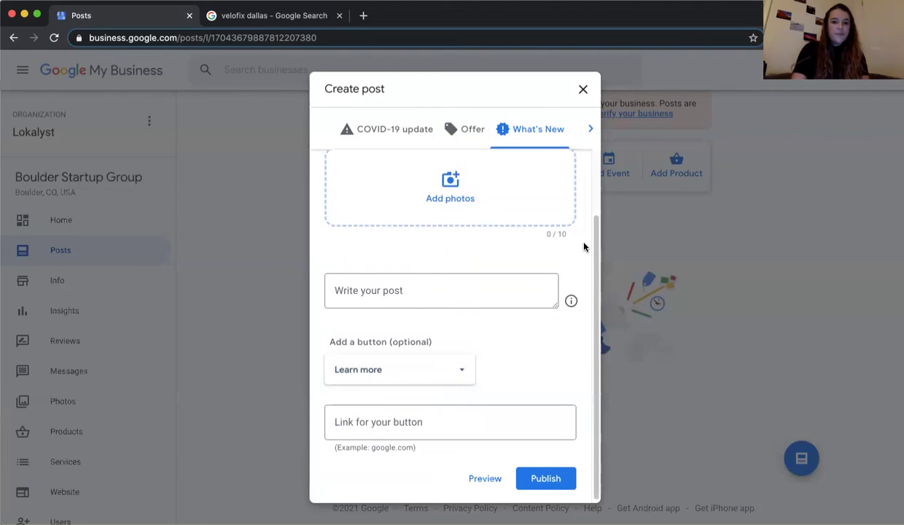
click(455, 136)
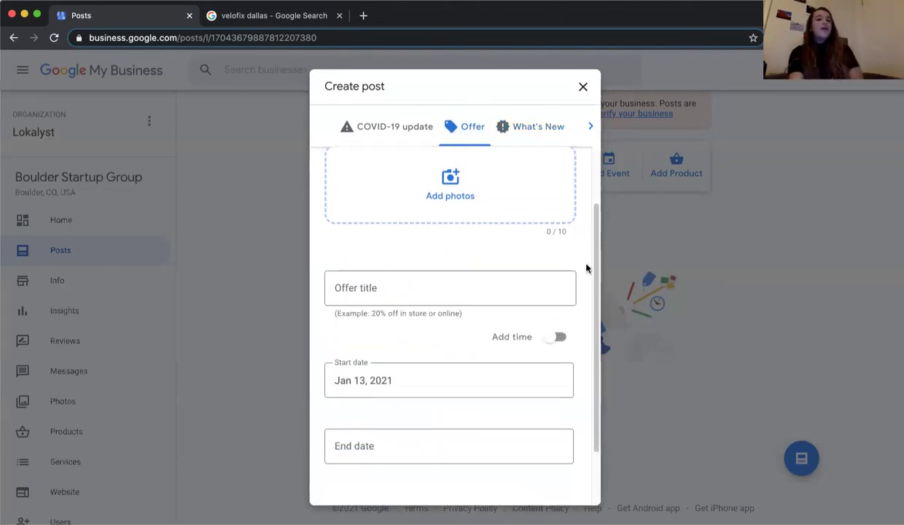
- Expand 'Add more details (optional)' on the Offer form, then close the Create post dialog
scroll(581, 262, up, 2)
scroll(581, 262, down, 1)
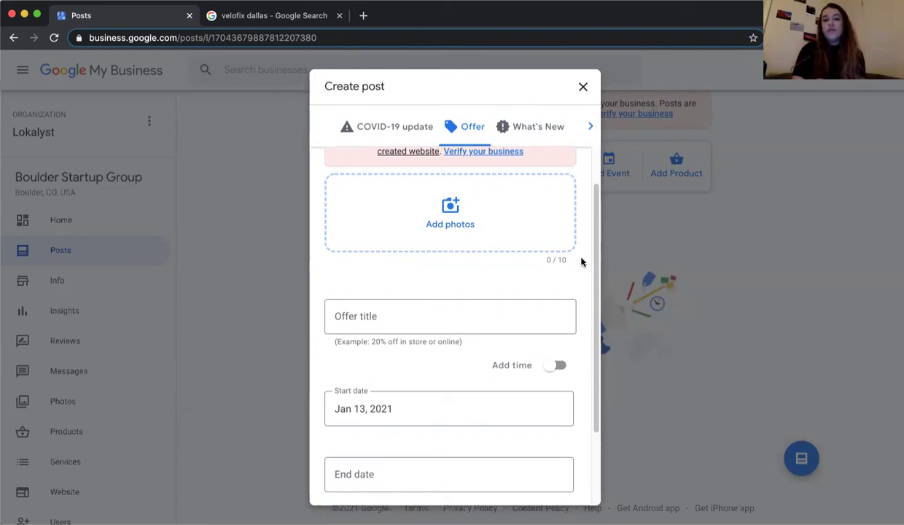
scroll(581, 261, down, 2)
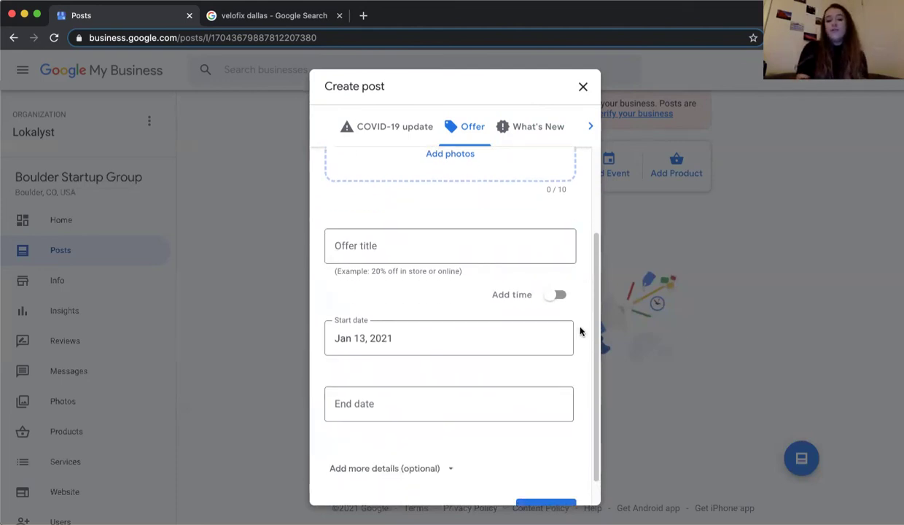
scroll(580, 330, down, 1)
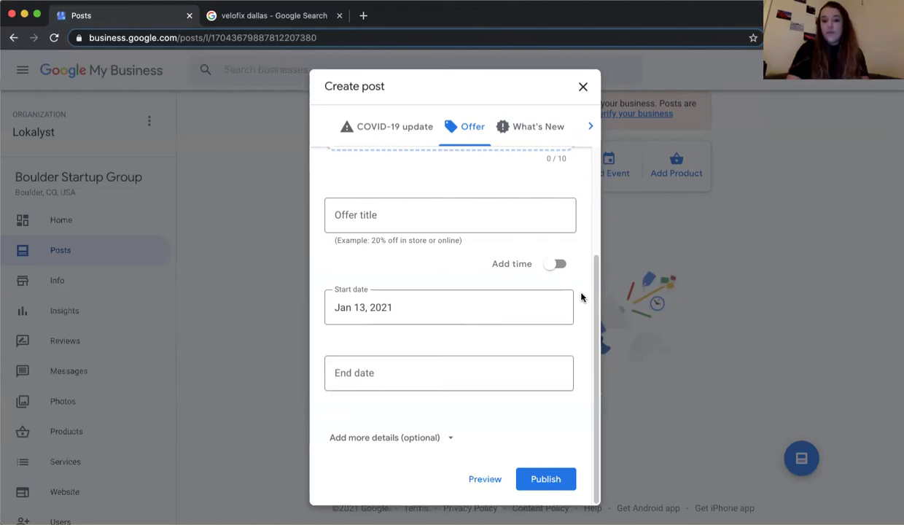
scroll(581, 297, up, 3)
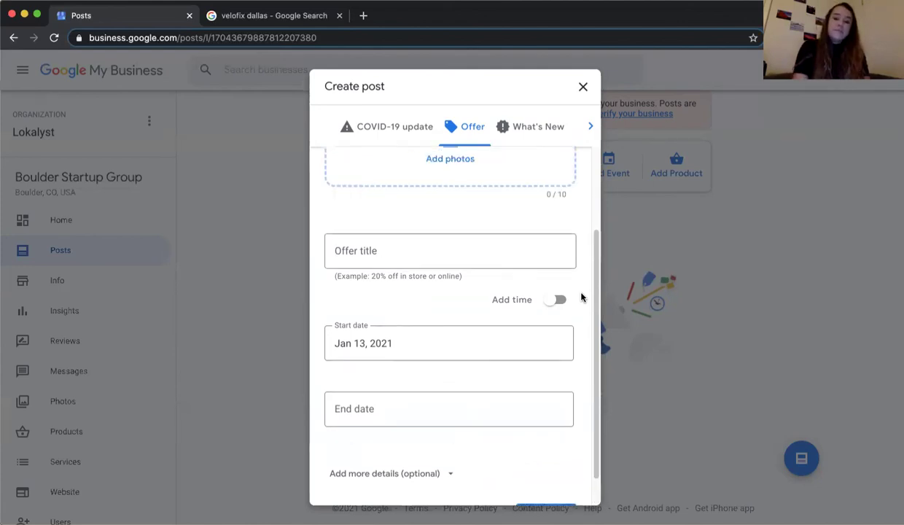
scroll(581, 297, down, 2)
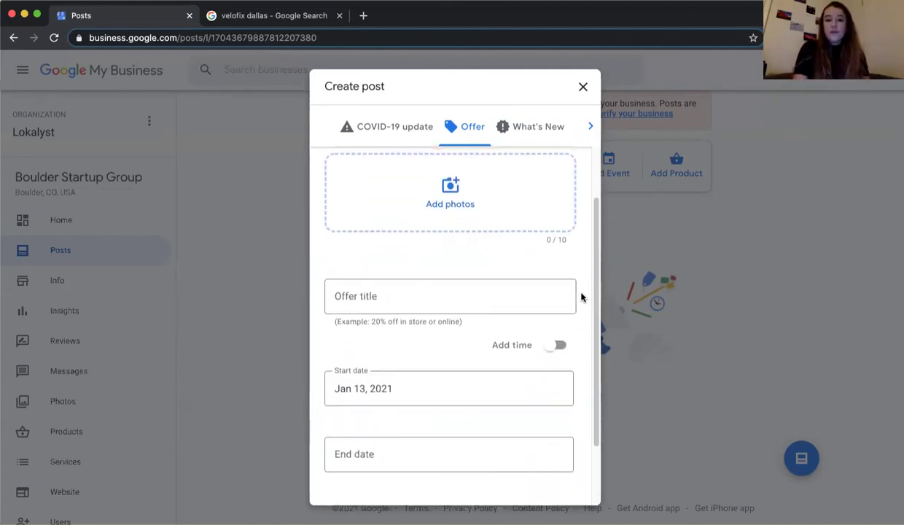
scroll(437, 292, down, 1)
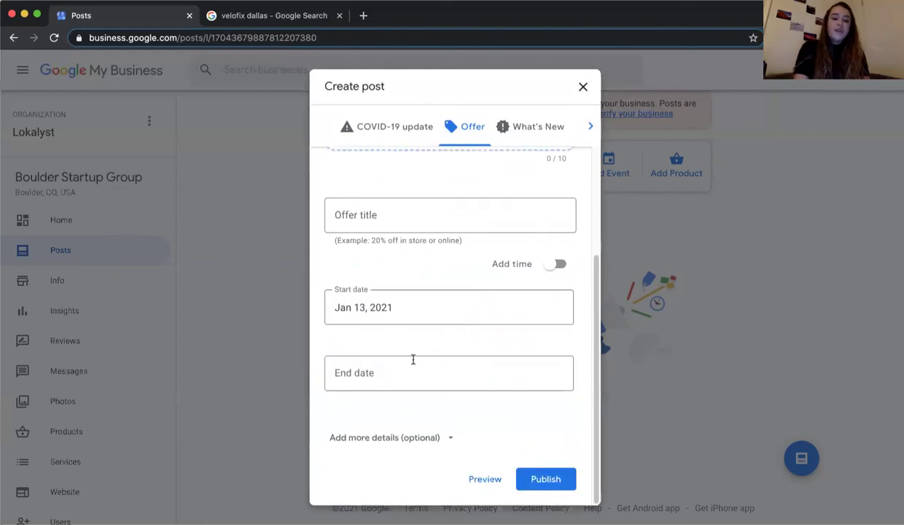
click(399, 441)
scroll(399, 447, down, 1)
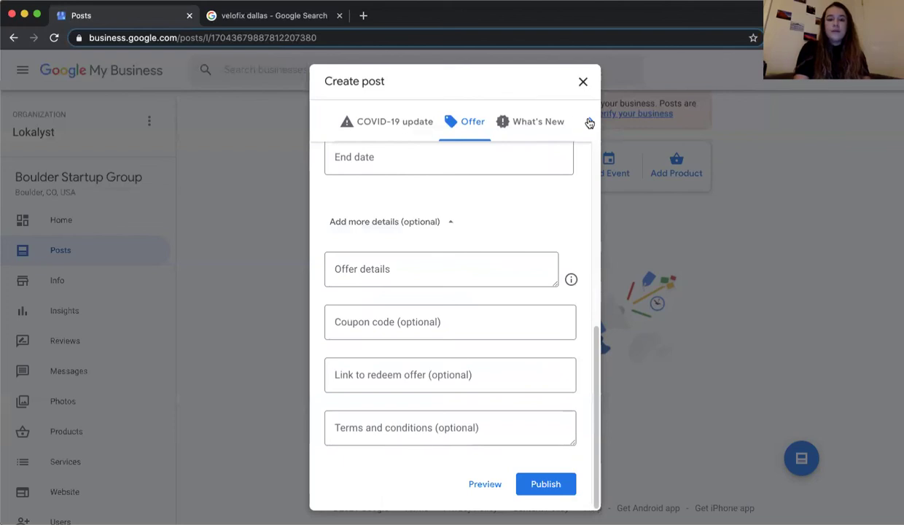
click(581, 80)
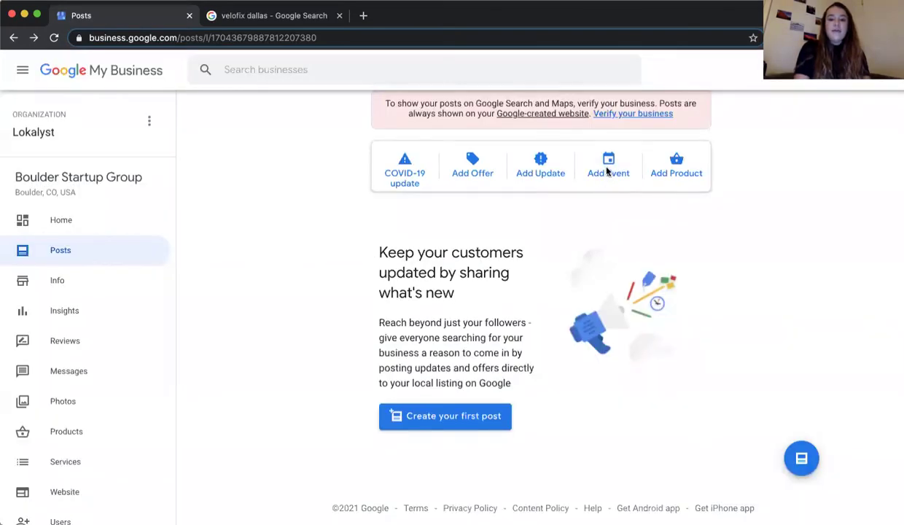
- Start a new Event post and turn on Add time for start and end times
click(608, 169)
click(572, 324)
scroll(578, 321, down, 2)
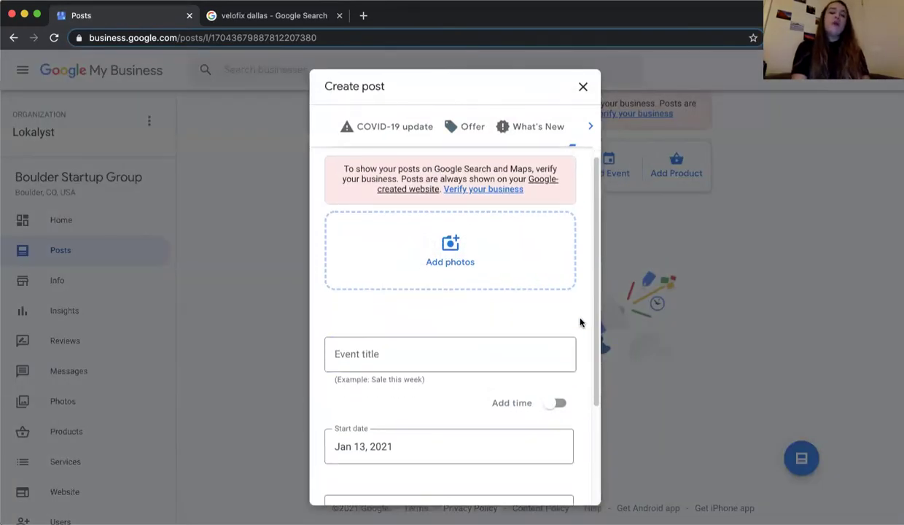
scroll(580, 322, down, 2)
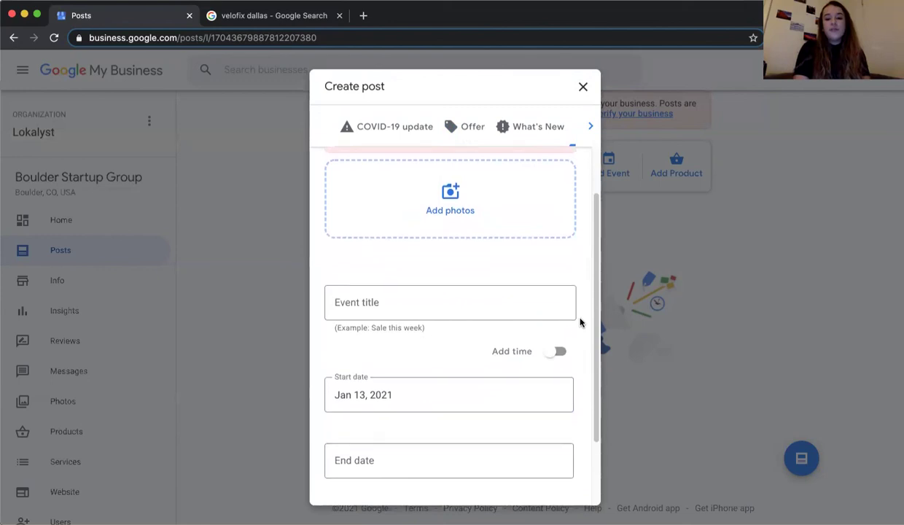
scroll(580, 322, down, 2)
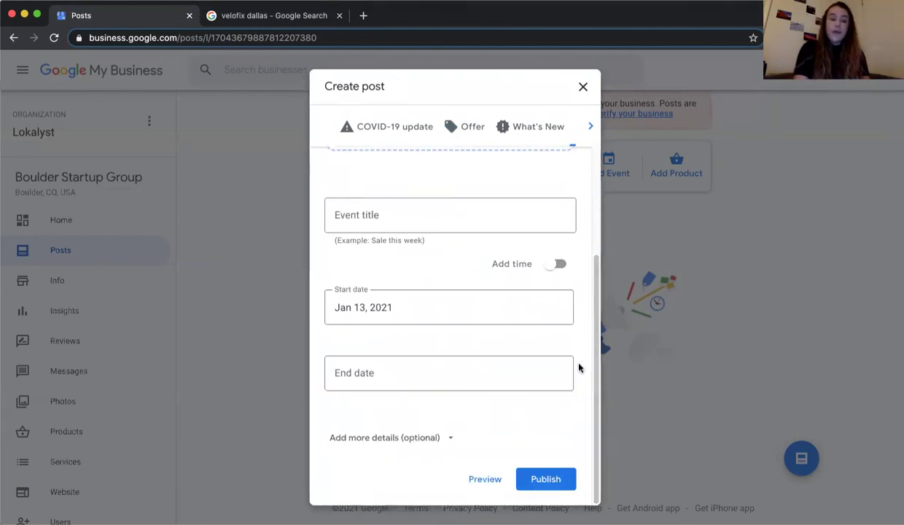
click(555, 264)
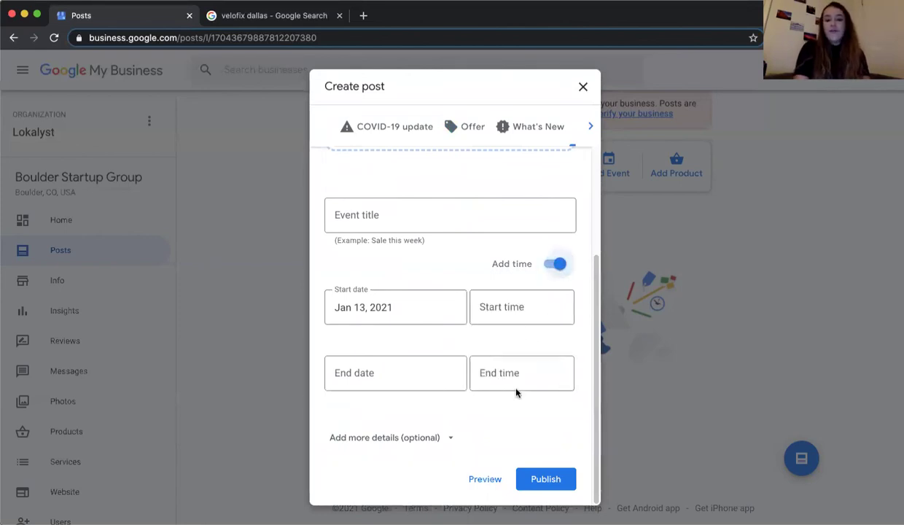
- Expand the event's optional details and give it a Sign up button
click(403, 439)
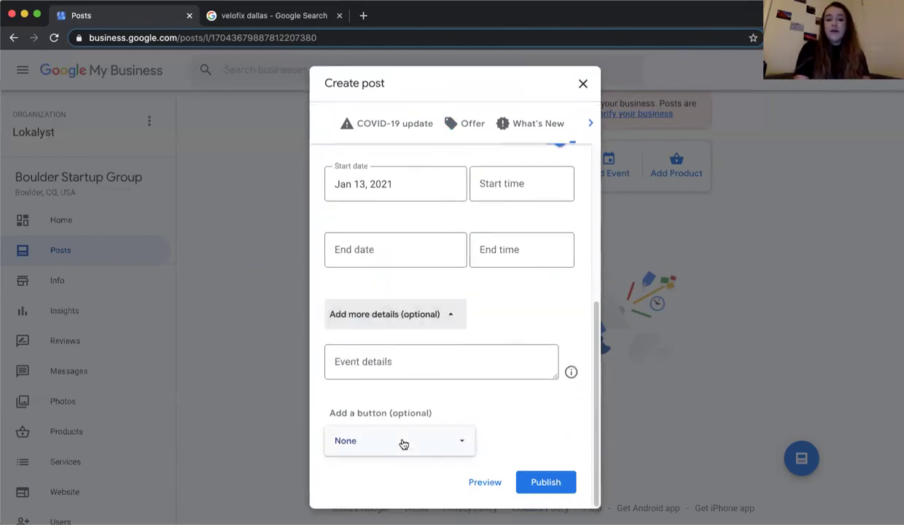
click(403, 442)
click(386, 403)
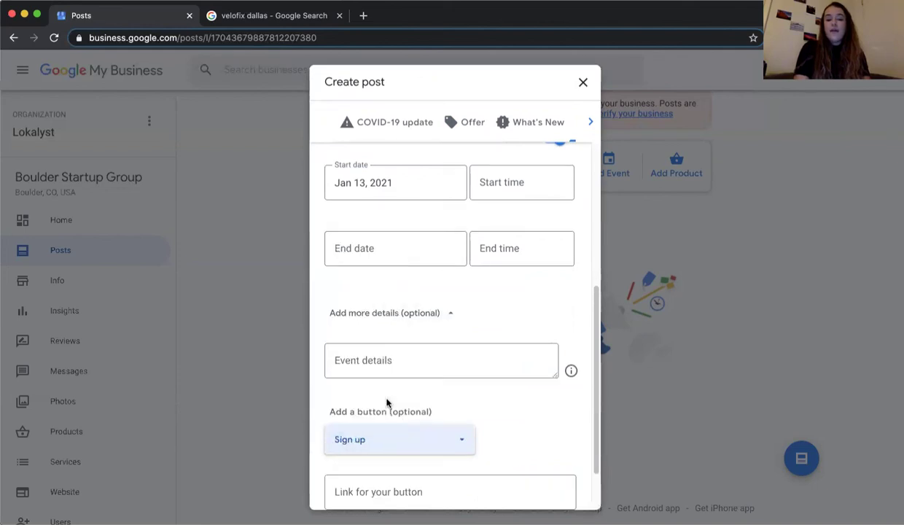
scroll(390, 409, down, 2)
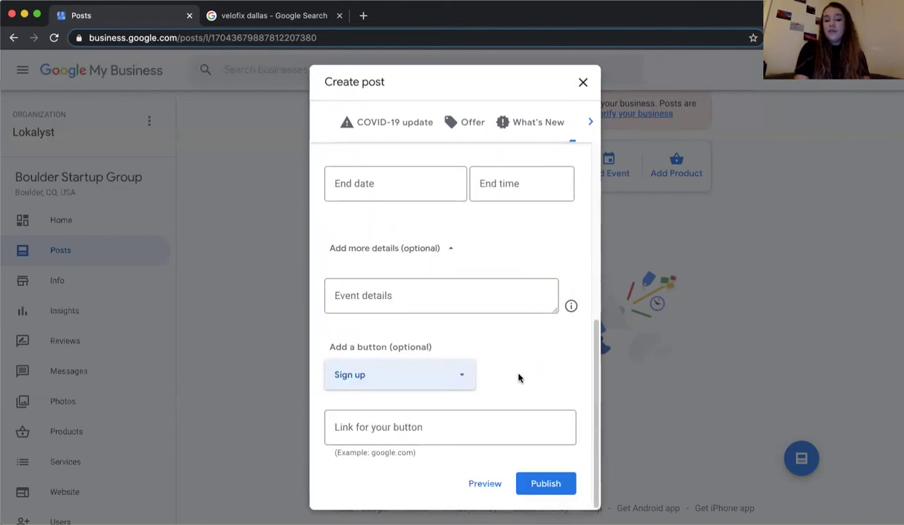
click(410, 372)
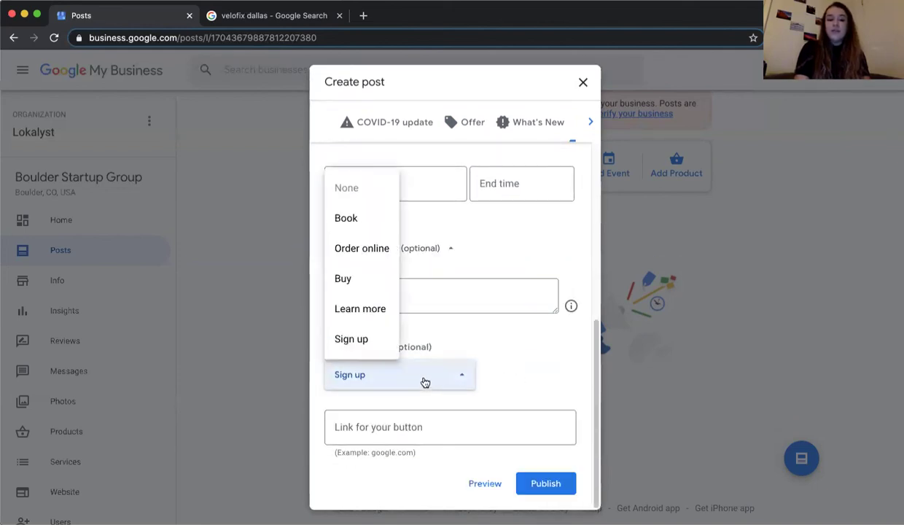
click(480, 347)
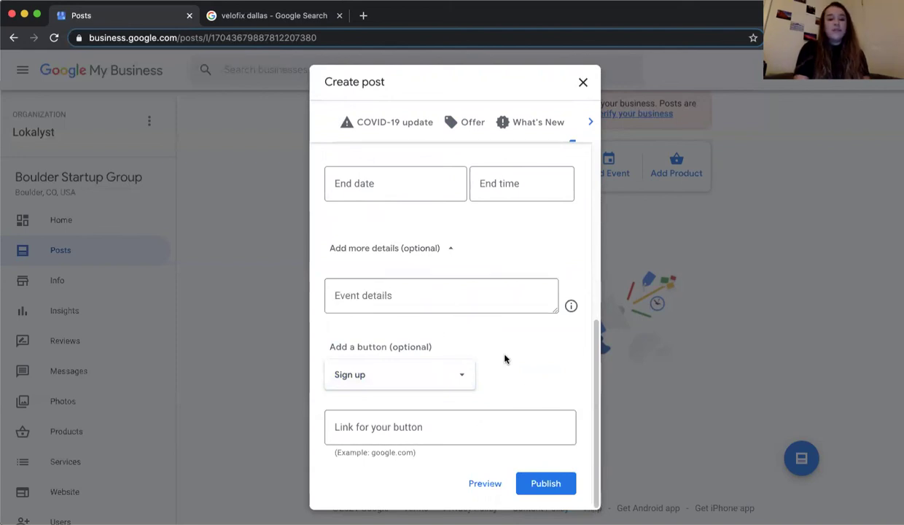
- Discard the Event post and start a new Product post
scroll(573, 283, up, 3)
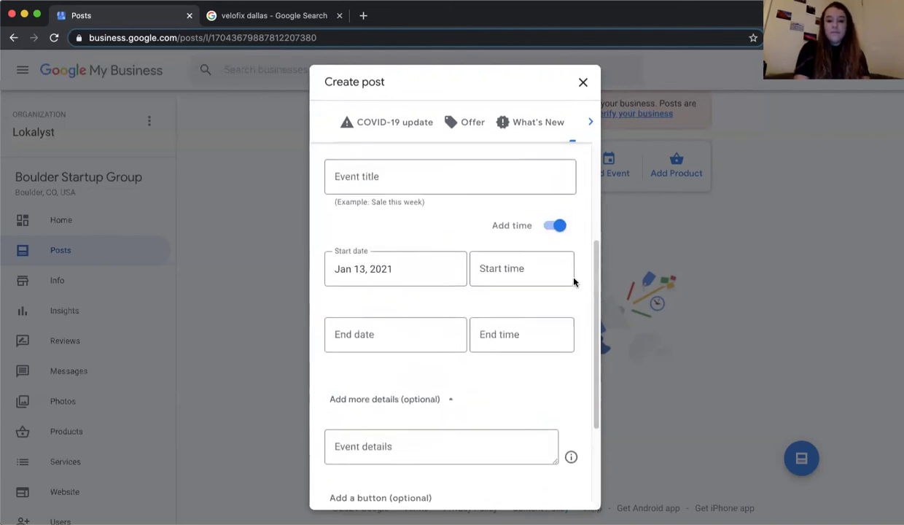
scroll(574, 283, up, 1)
click(584, 82)
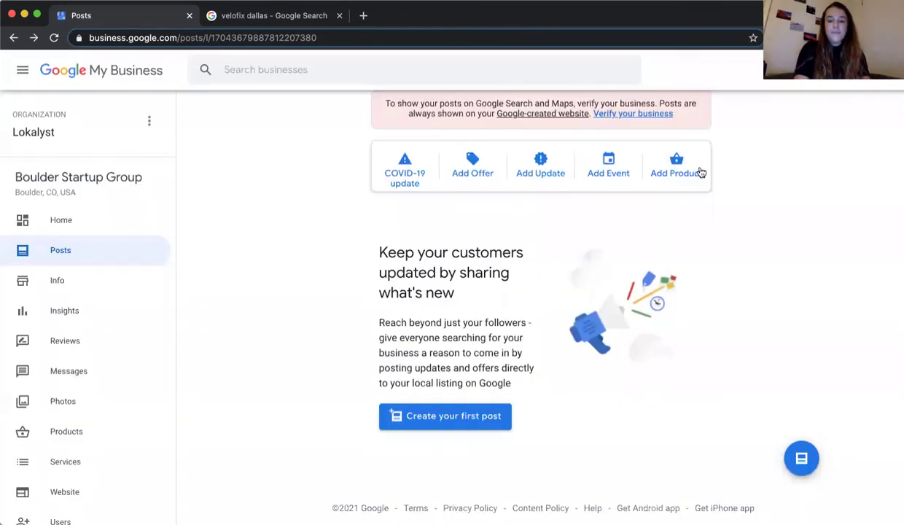
click(682, 169)
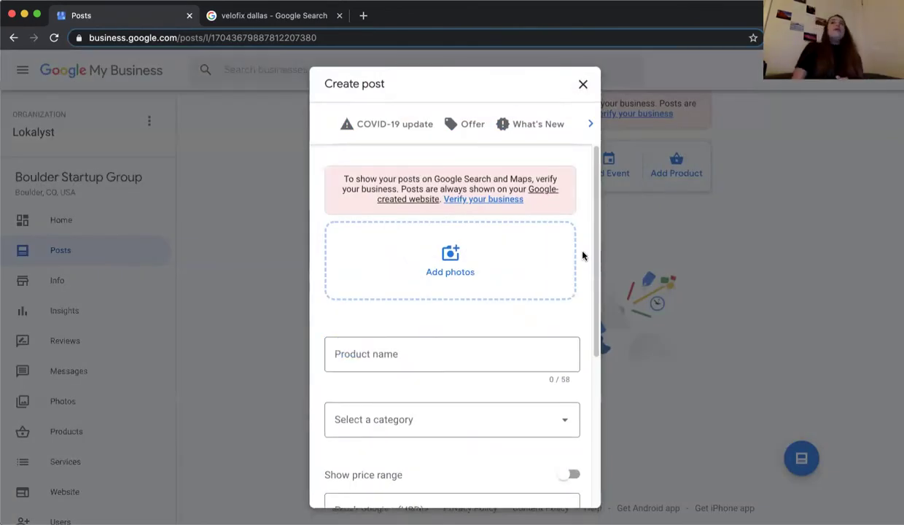
- Close the Product form, visit the Products page, and return to Posts
click(584, 85)
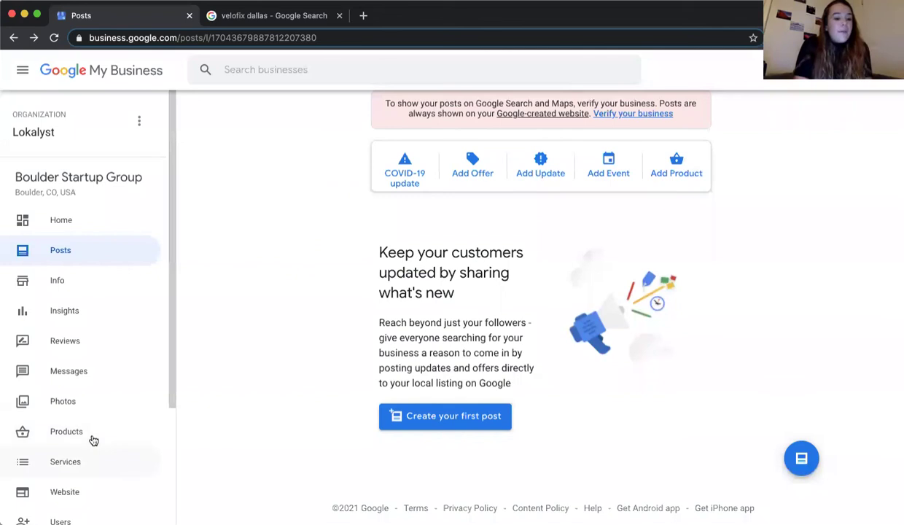
click(83, 431)
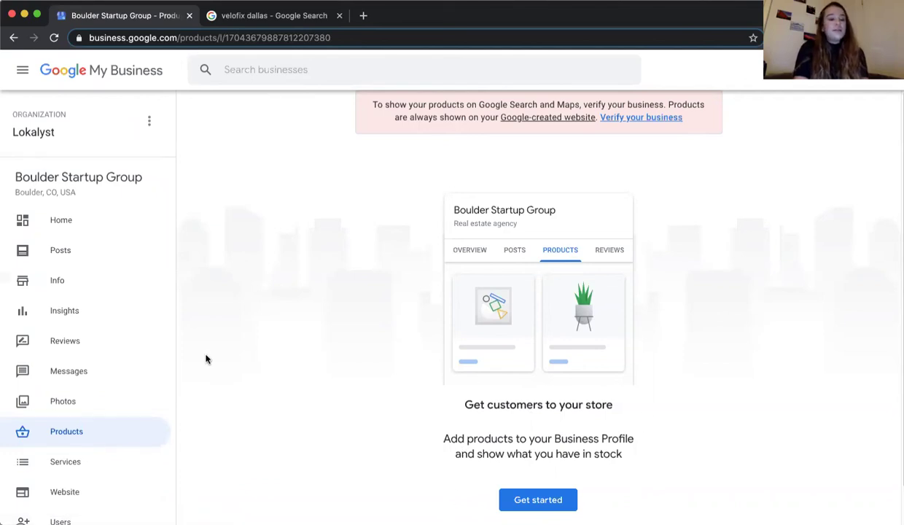
click(108, 248)
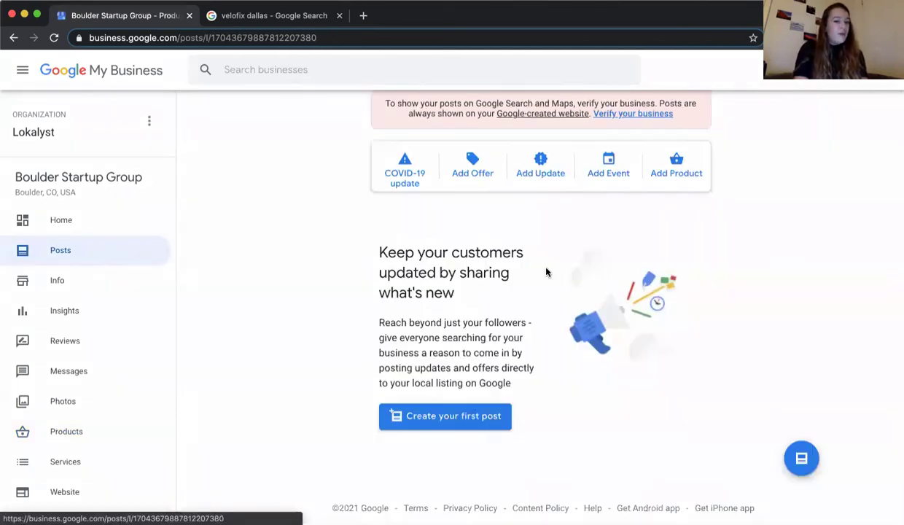
- Reopen a Product post form, look over its fields, and close it without posting
click(675, 168)
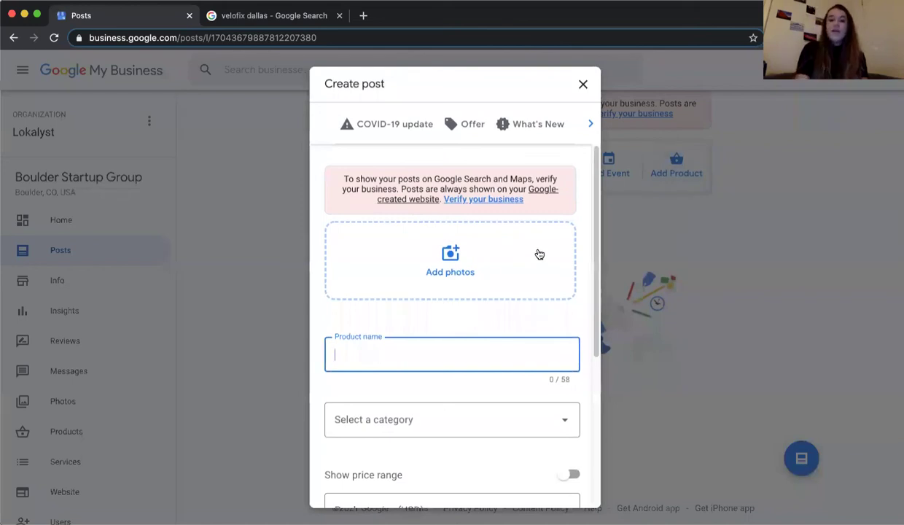
click(581, 241)
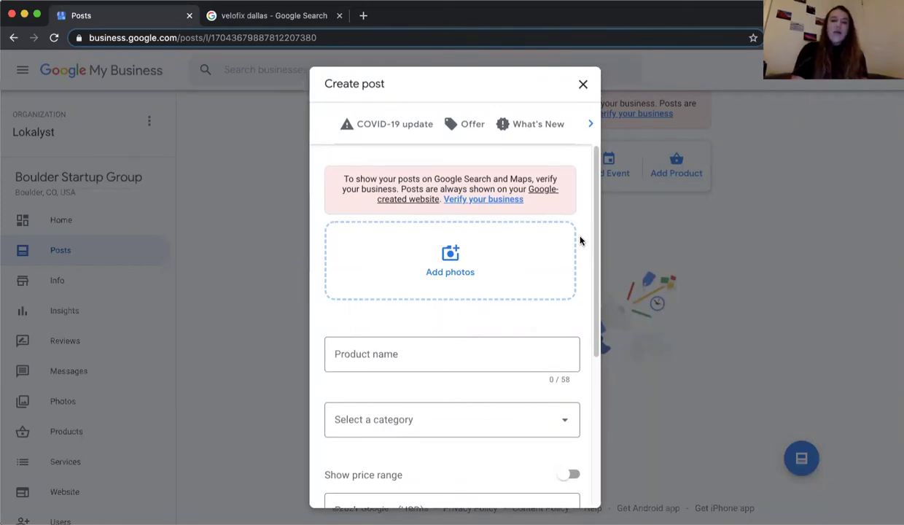
scroll(580, 240, down, 2)
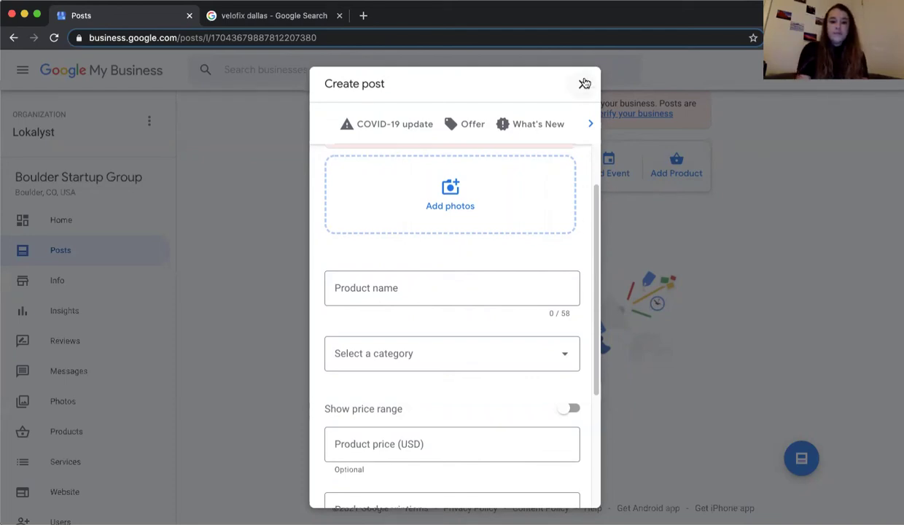
click(291, 253)
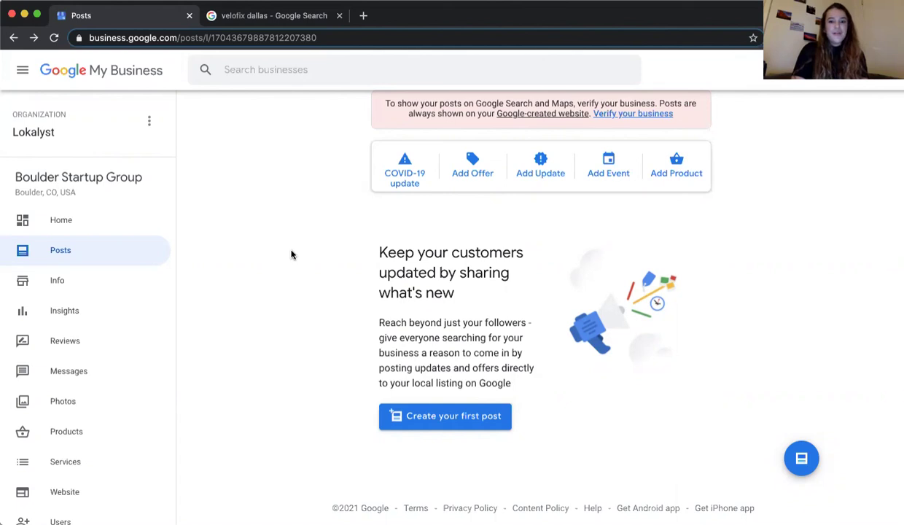
- Go to the Photos page and scroll to the empty Logo, Cover and Video cards
click(98, 388)
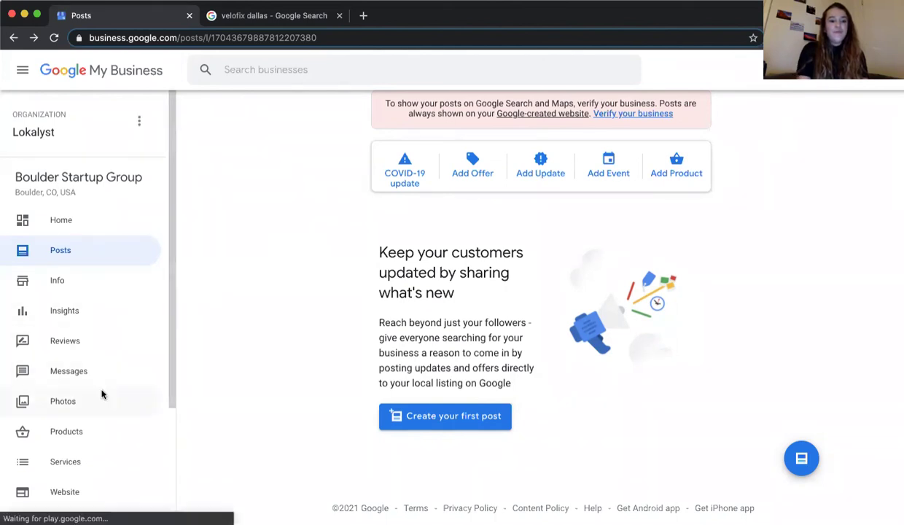
scroll(256, 262, down, 3)
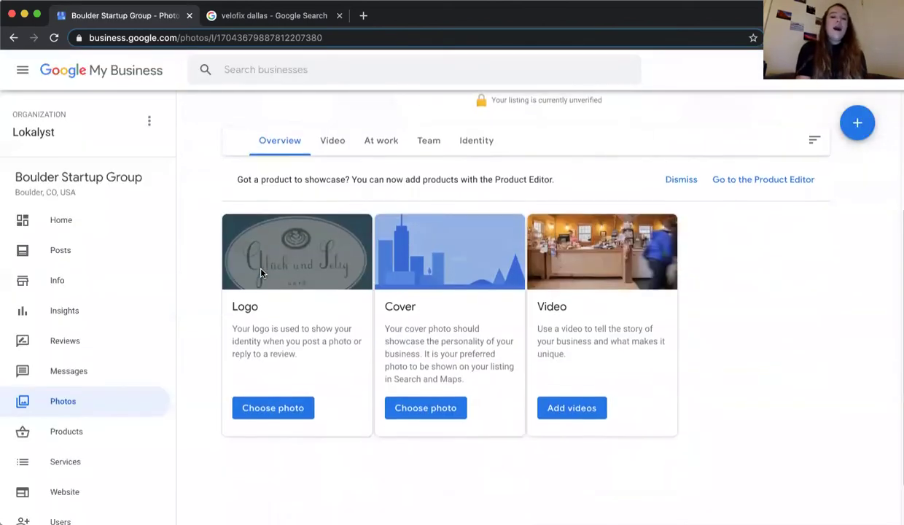
scroll(258, 270, up, 1)
scroll(219, 281, up, 3)
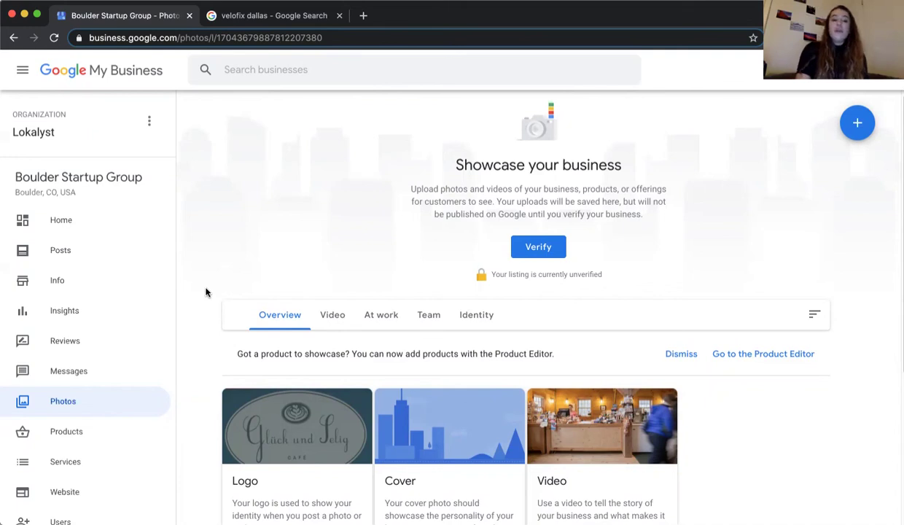
scroll(205, 292, down, 3)
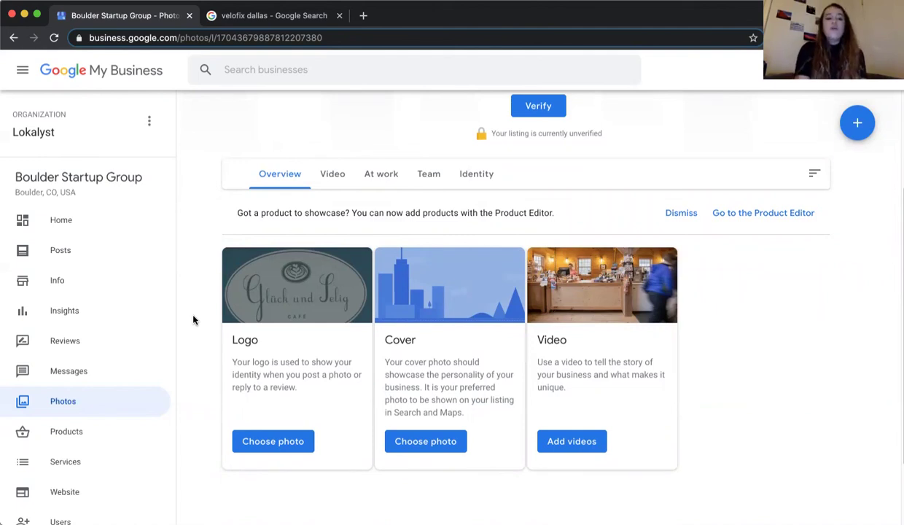
scroll(193, 319, down, 1)
click(872, 122)
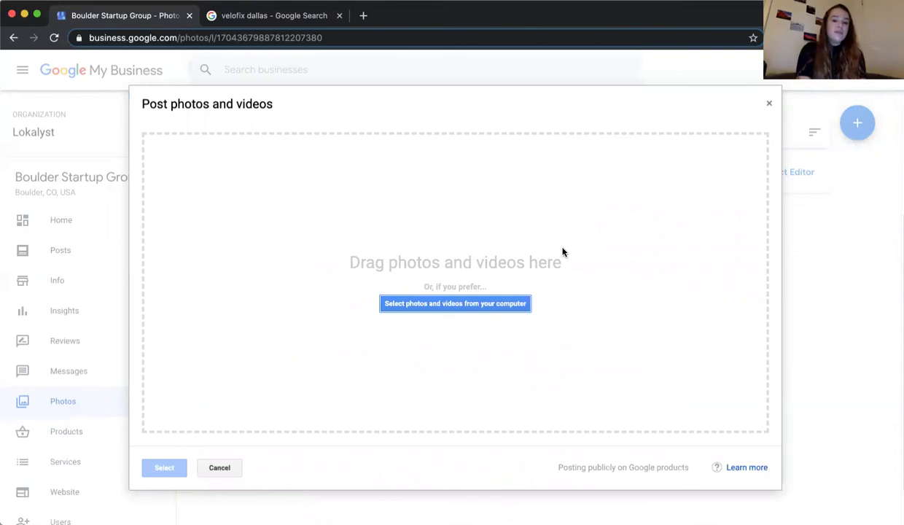
click(768, 104)
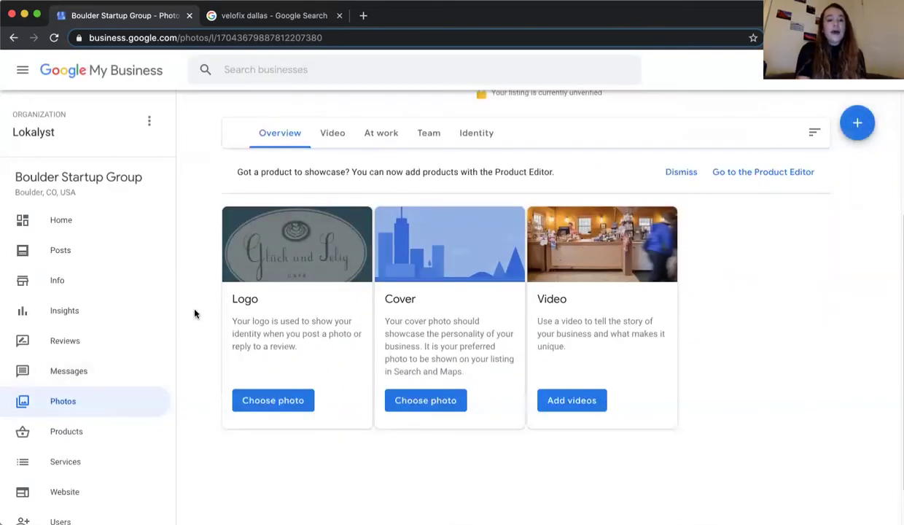
scroll(194, 313, down, 1)
scroll(194, 314, up, 3)
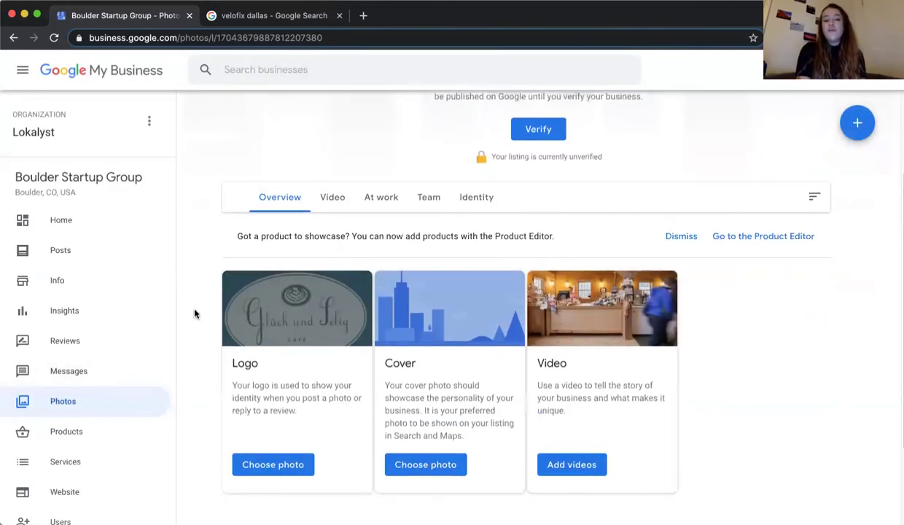
scroll(194, 313, down, 2)
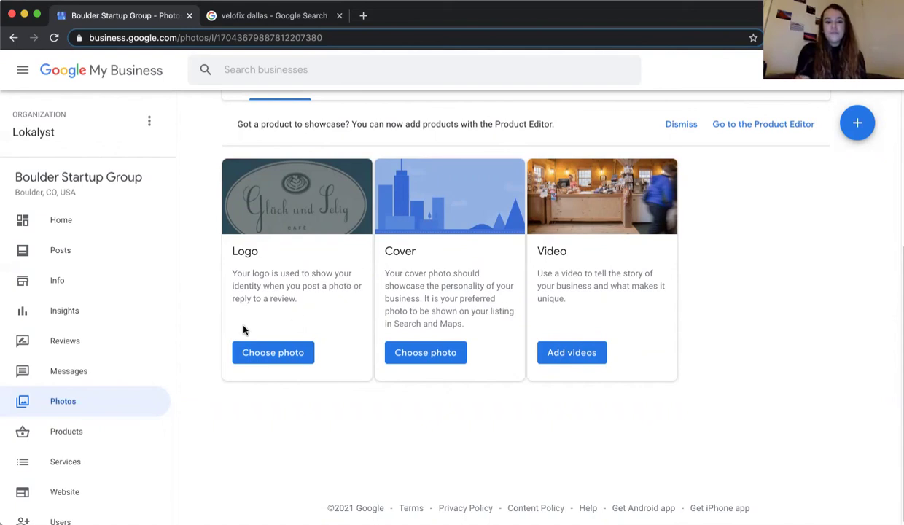
scroll(145, 361, down, 2)
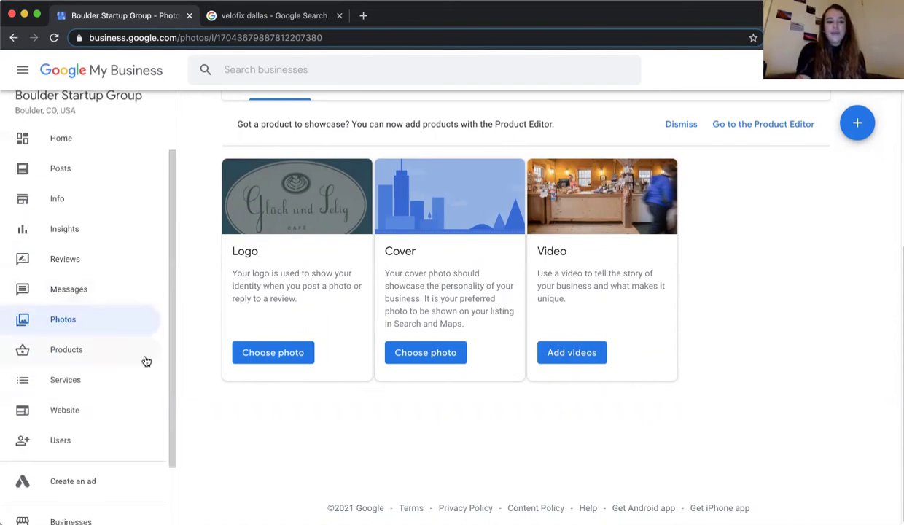
click(117, 446)
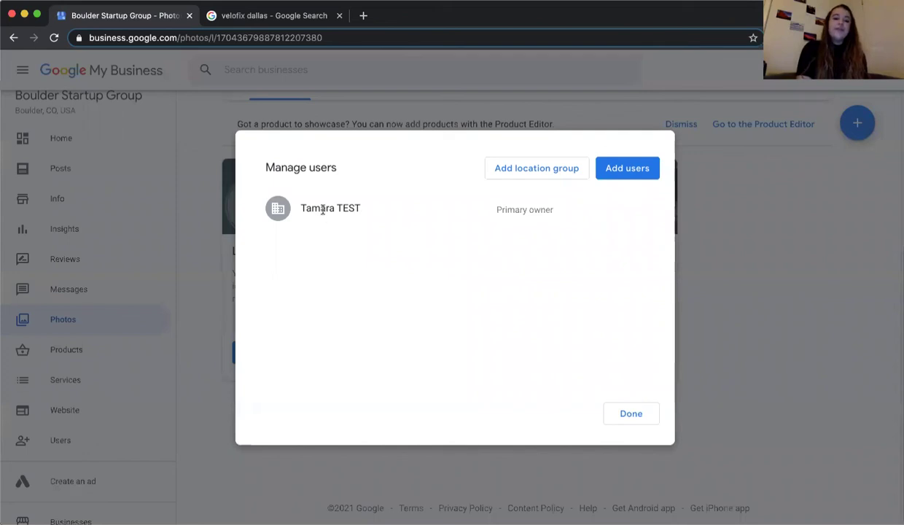
click(603, 167)
click(452, 281)
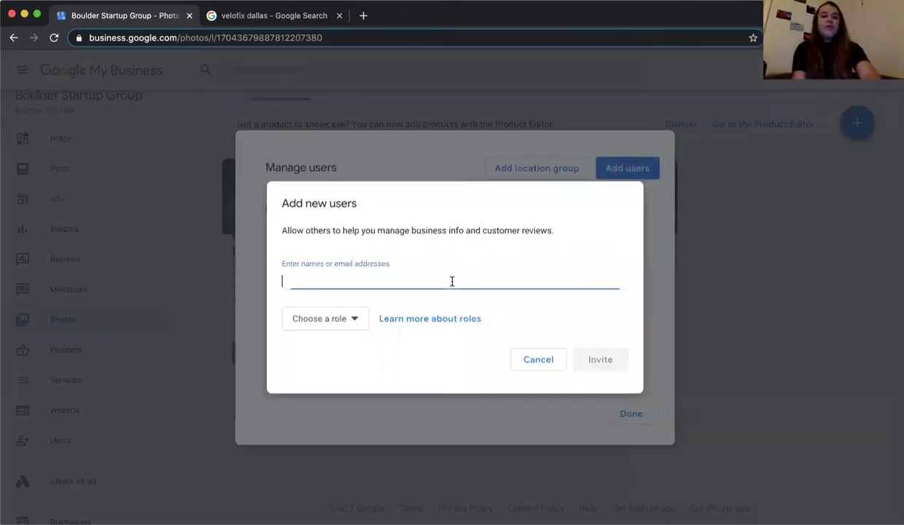
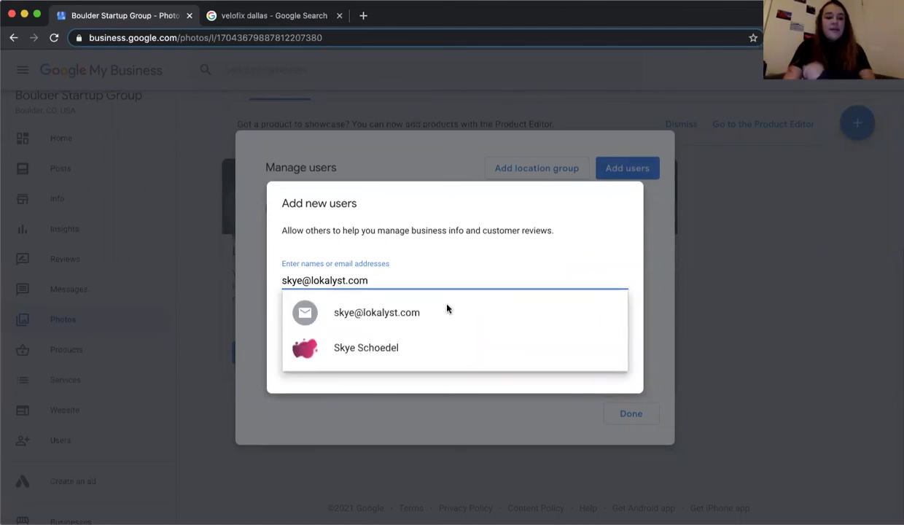
click(424, 347)
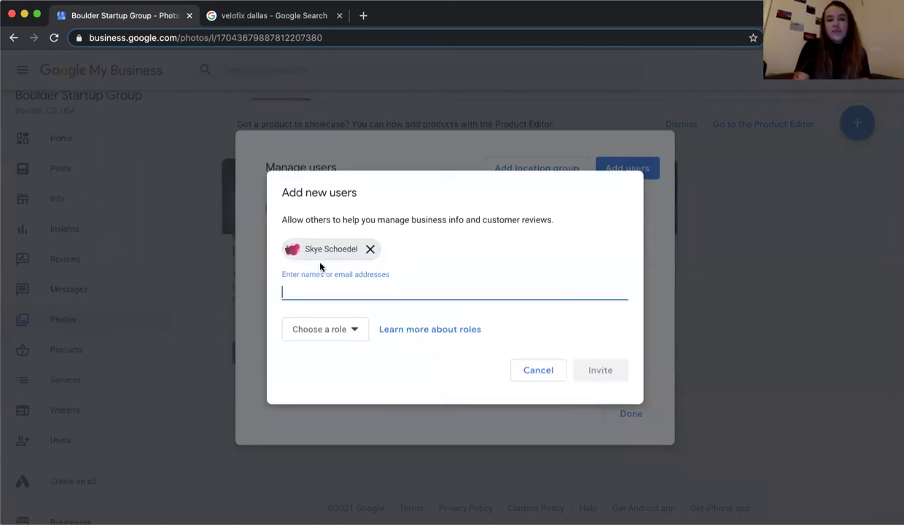
click(329, 329)
click(338, 376)
click(337, 337)
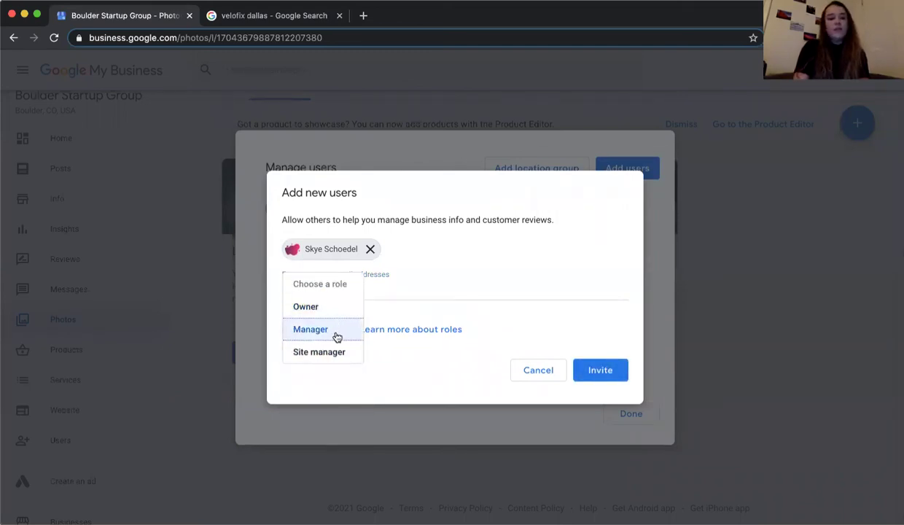
click(342, 326)
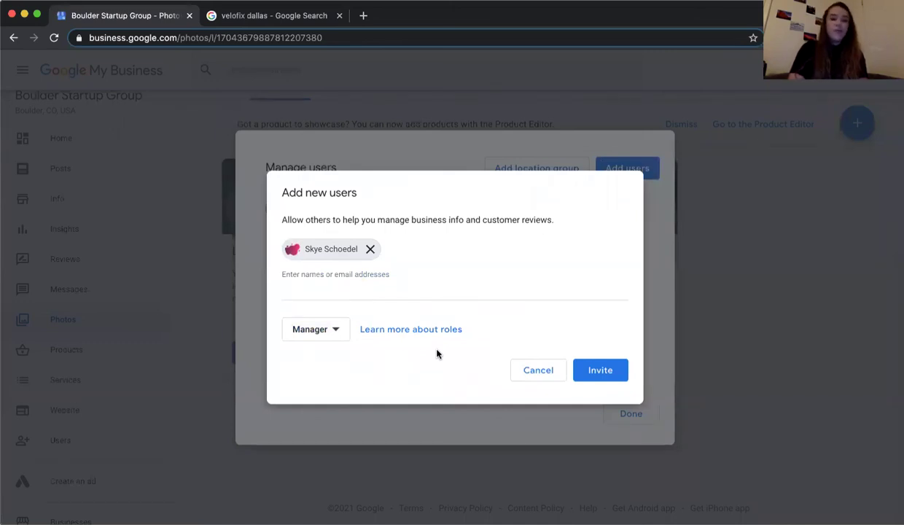
click(535, 366)
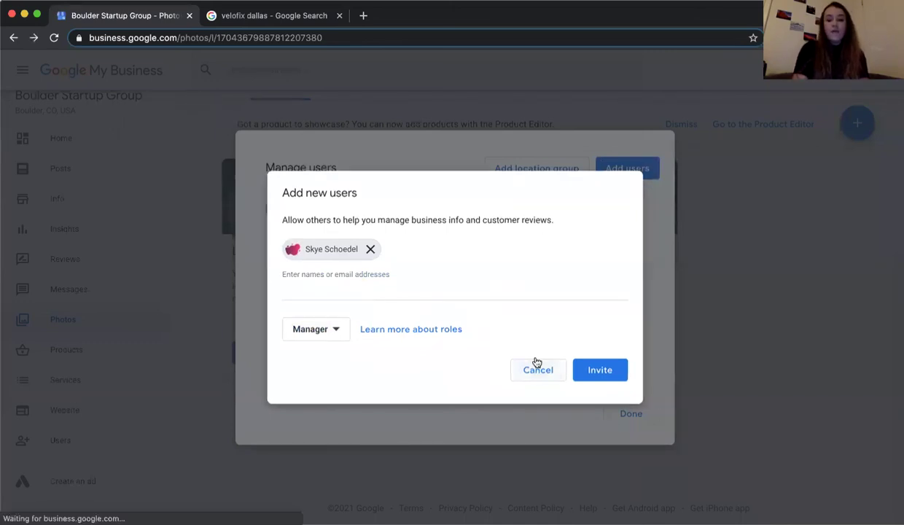
click(623, 412)
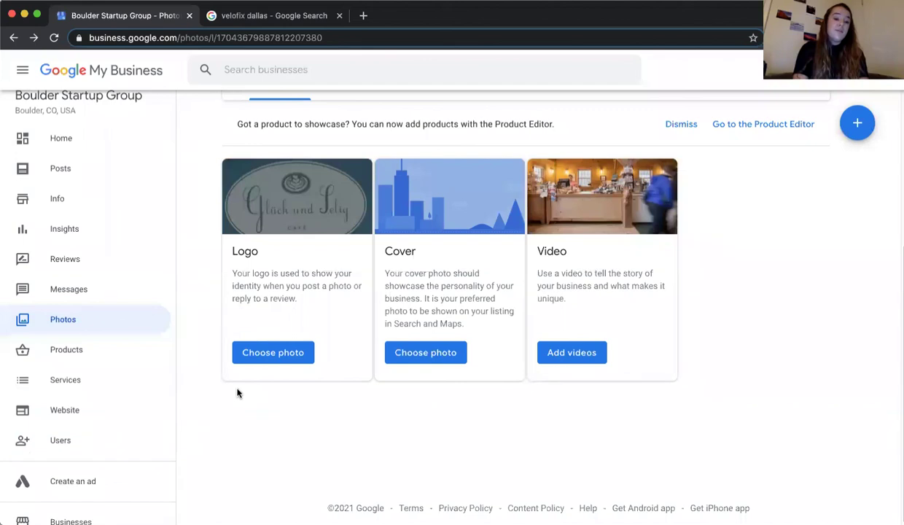
- Close the second browser tab with the Google Search results
scroll(196, 358, up, 1)
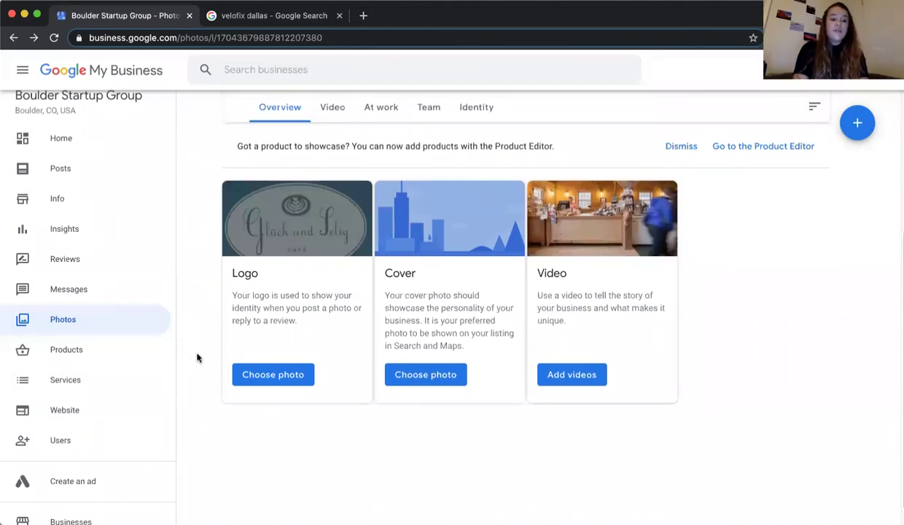
scroll(121, 319, up, 2)
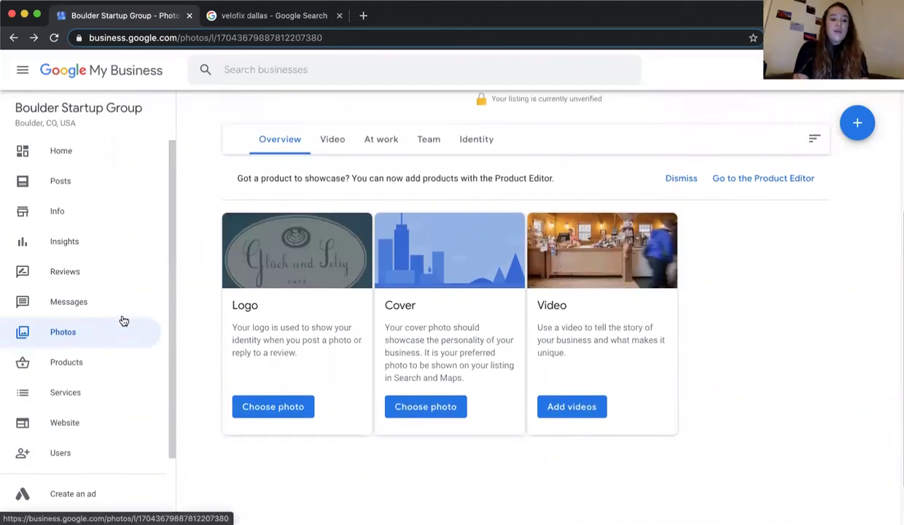
scroll(124, 321, up, 1)
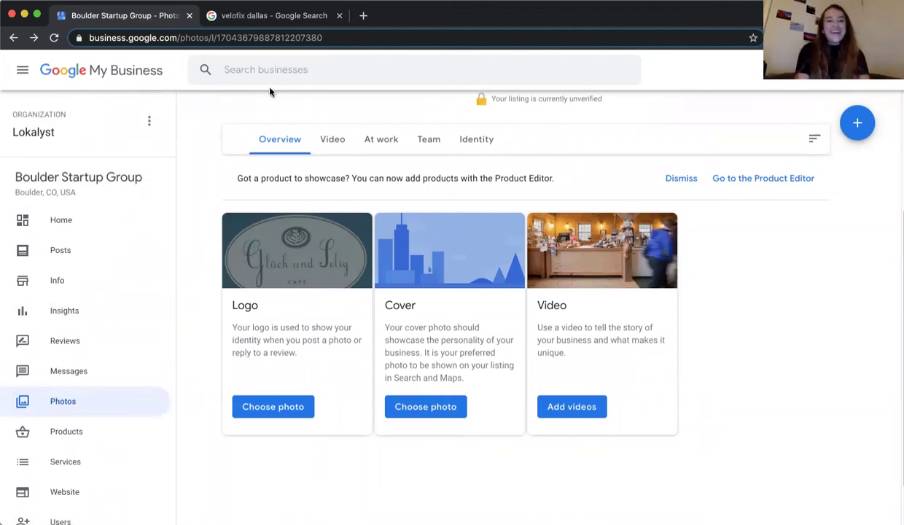
click(339, 16)
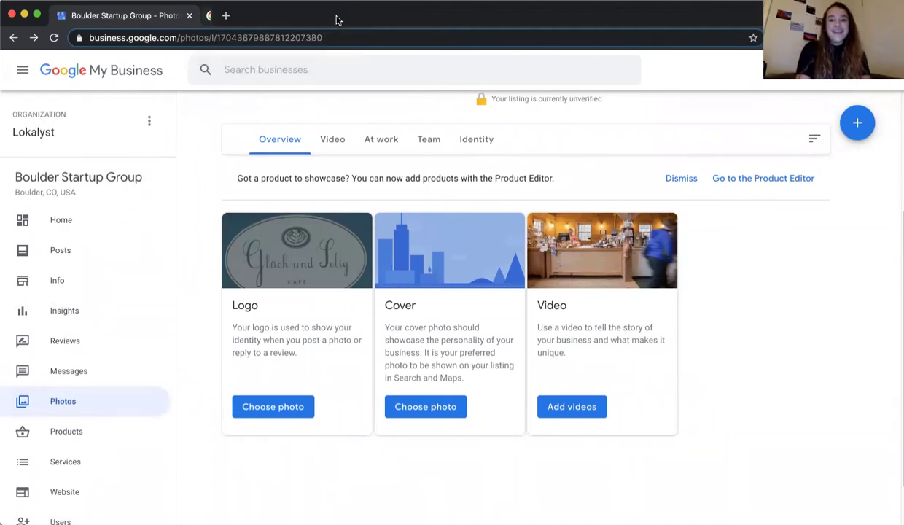